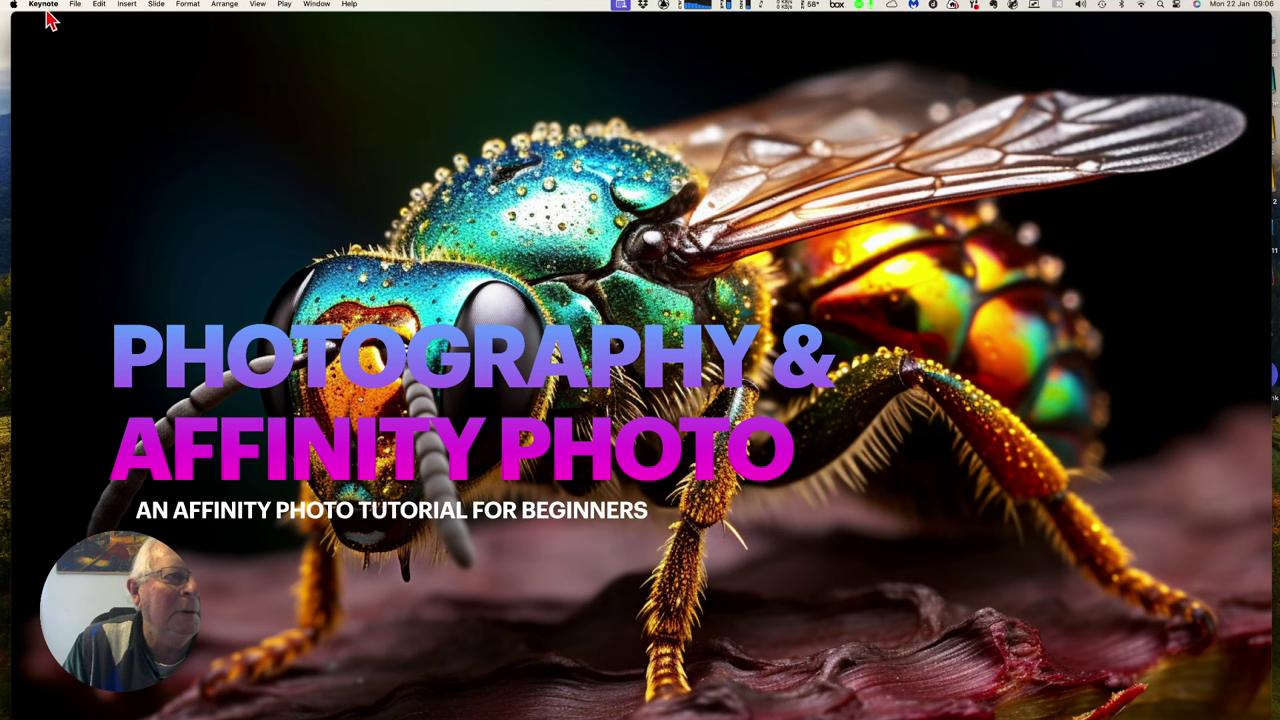
- Hide Keynote and open the Mam Tor hillside sample from Affinity Photo's Samples dialog
left_click(35, 30)
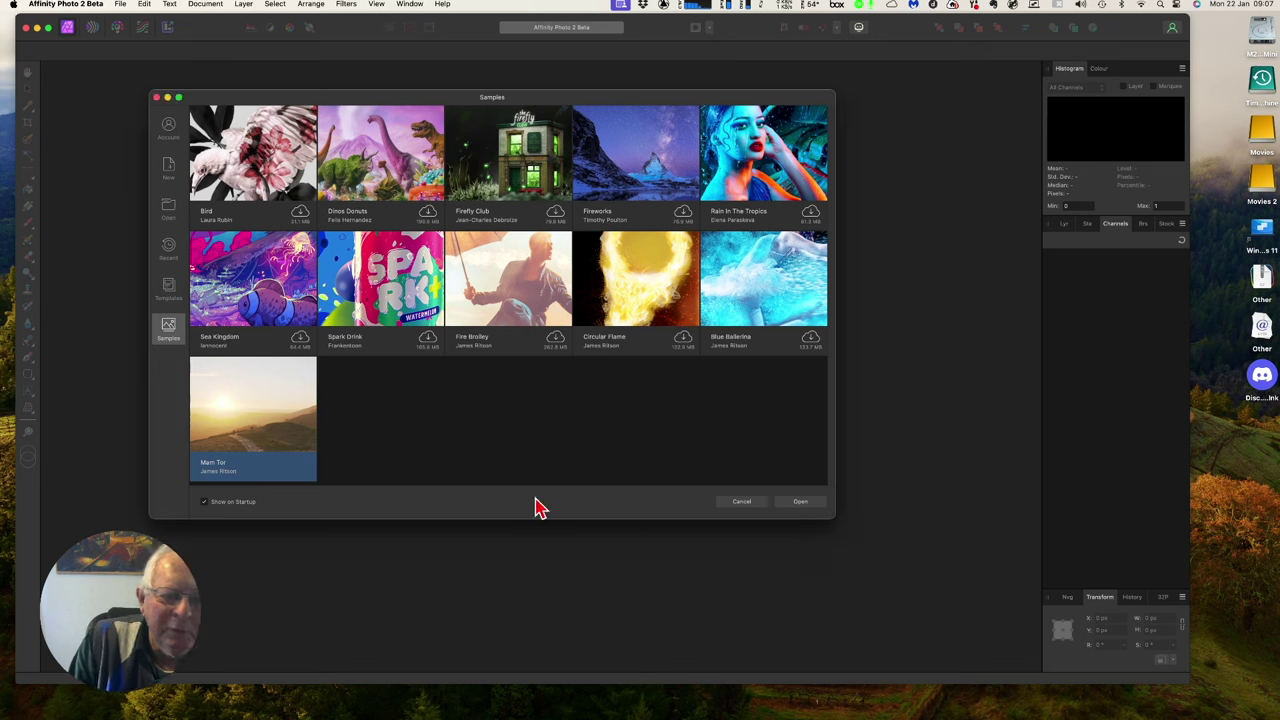
left_click(800, 503)
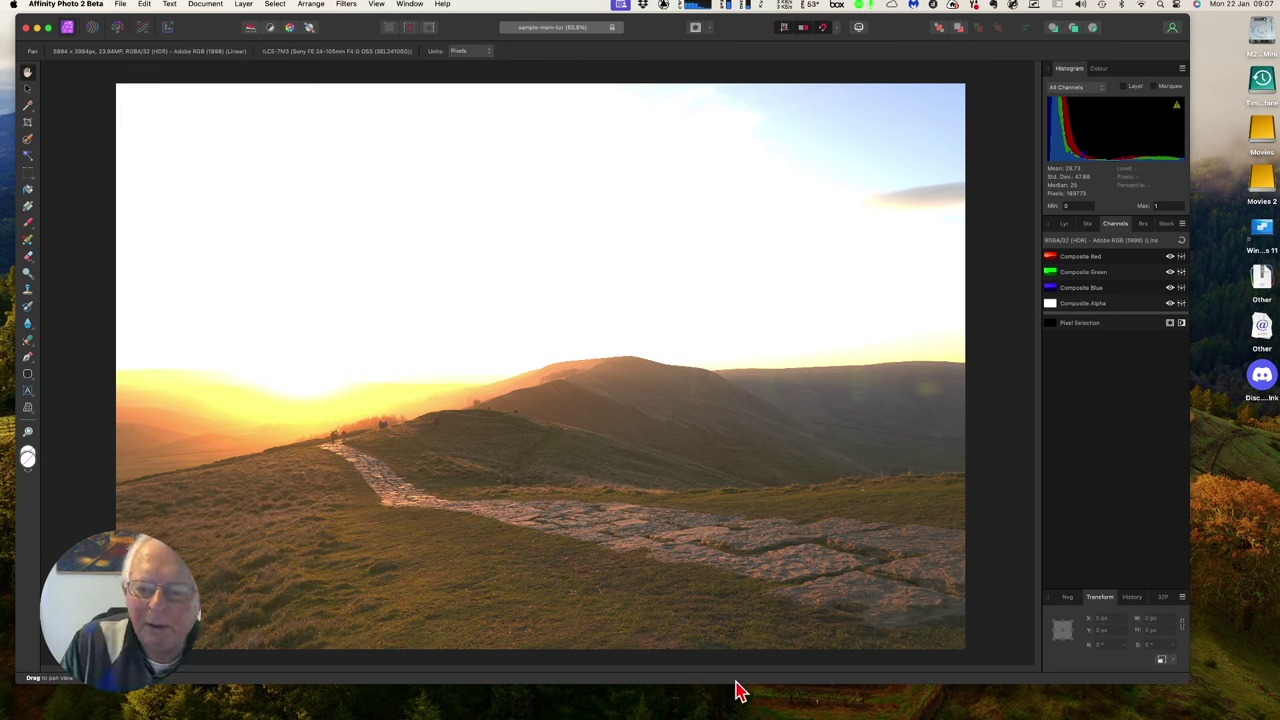
mouse_move(700, 706)
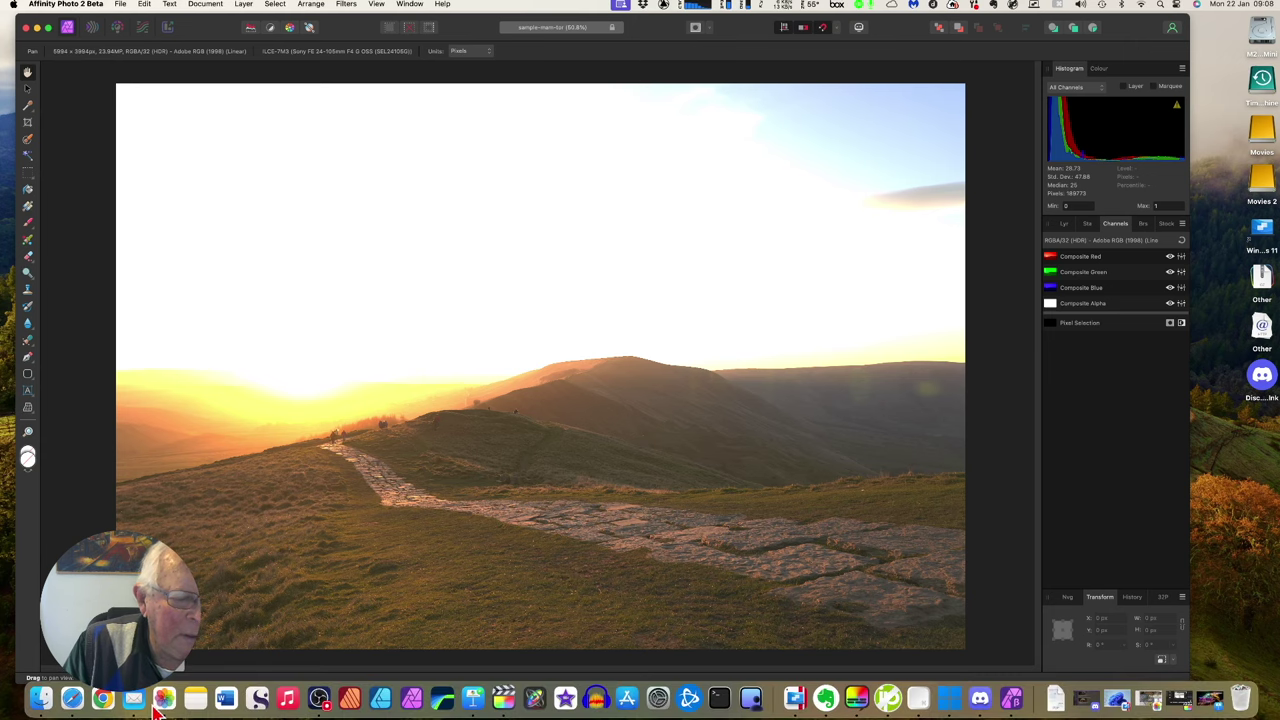
- Bring up the Photos library, reposition its window and browse the grid for the 19 January 2024 pond shot
left_click(165, 700)
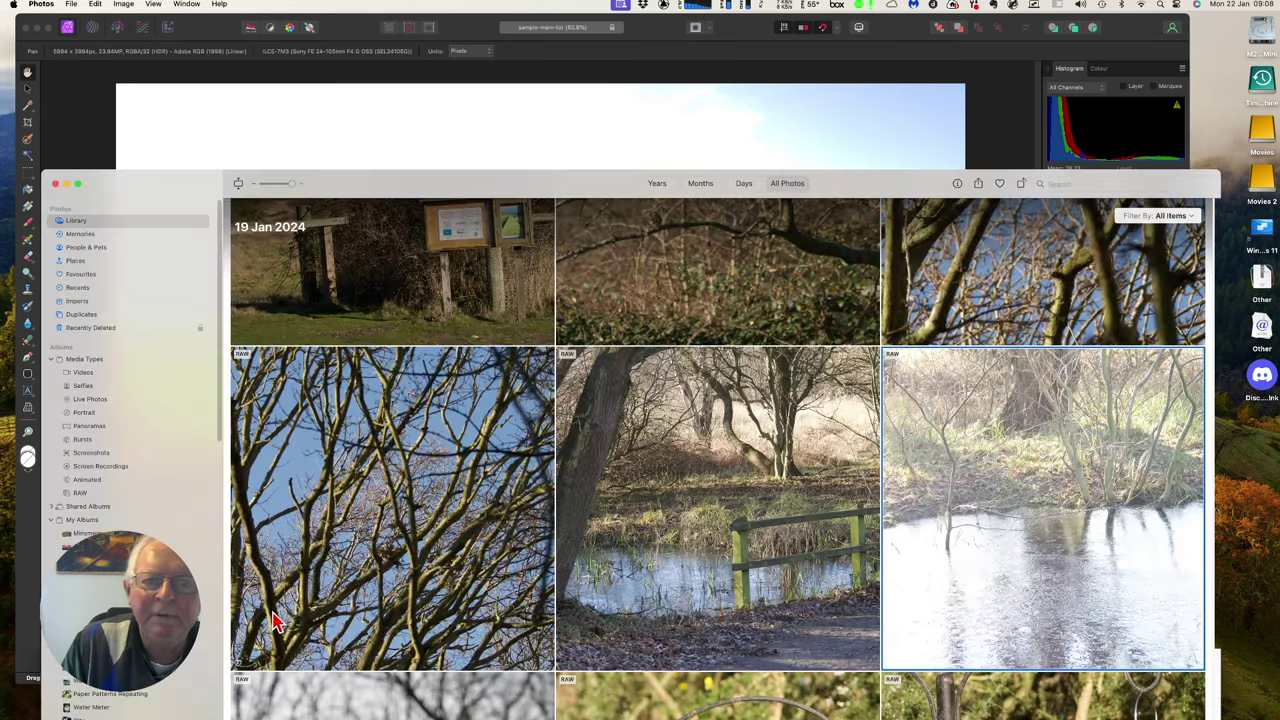
left_click_drag(396, 190, 362, 58)
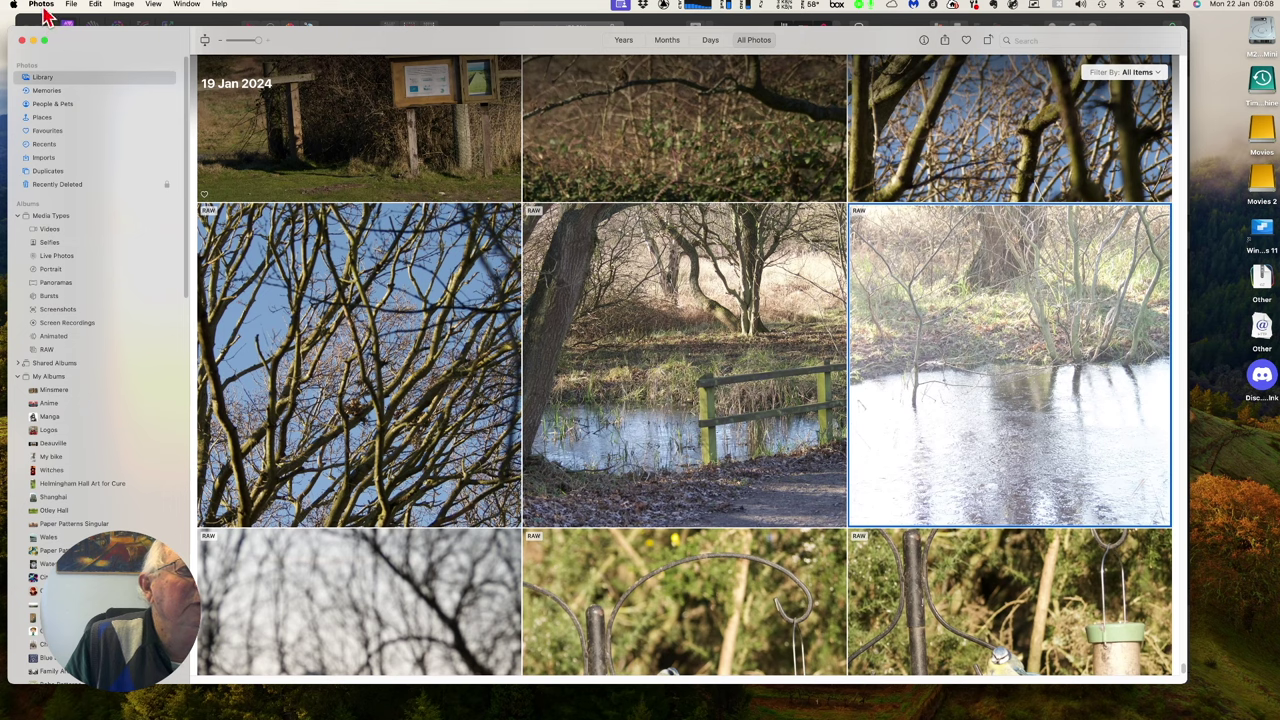
scroll(524, 342, "up", 5)
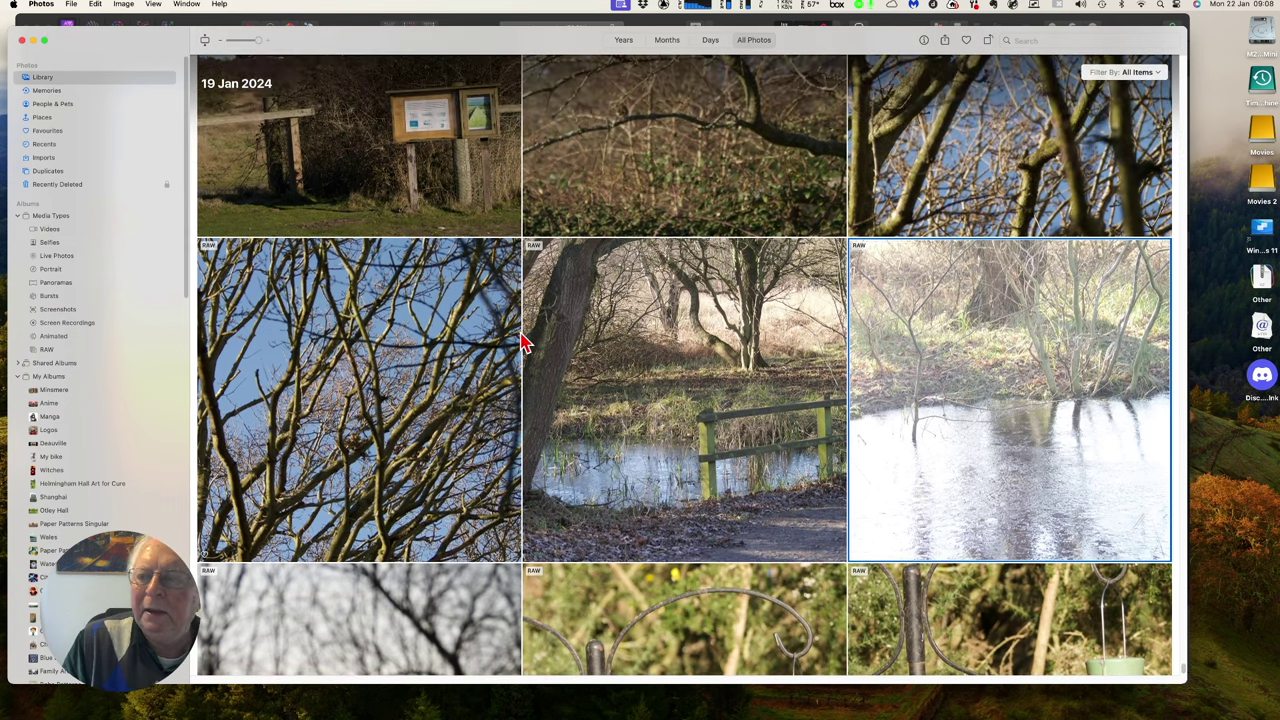
scroll(590, 360, "up", 5)
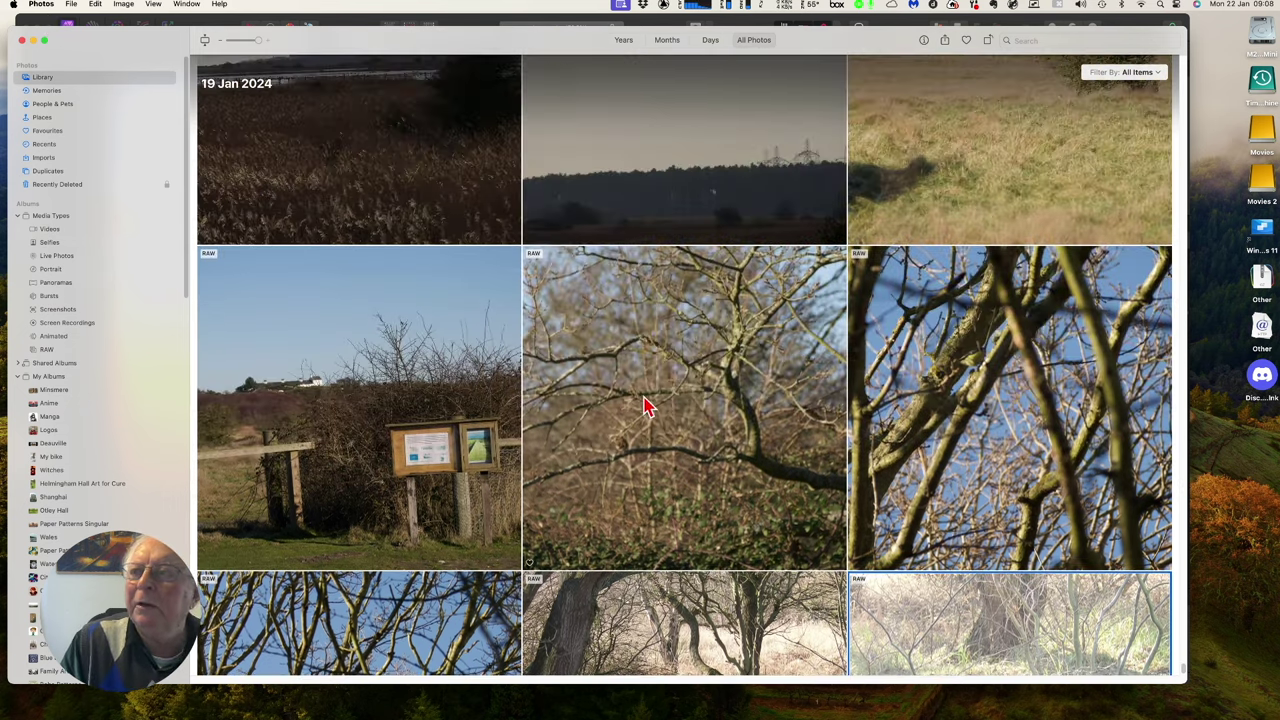
scroll(628, 412, "down", 2)
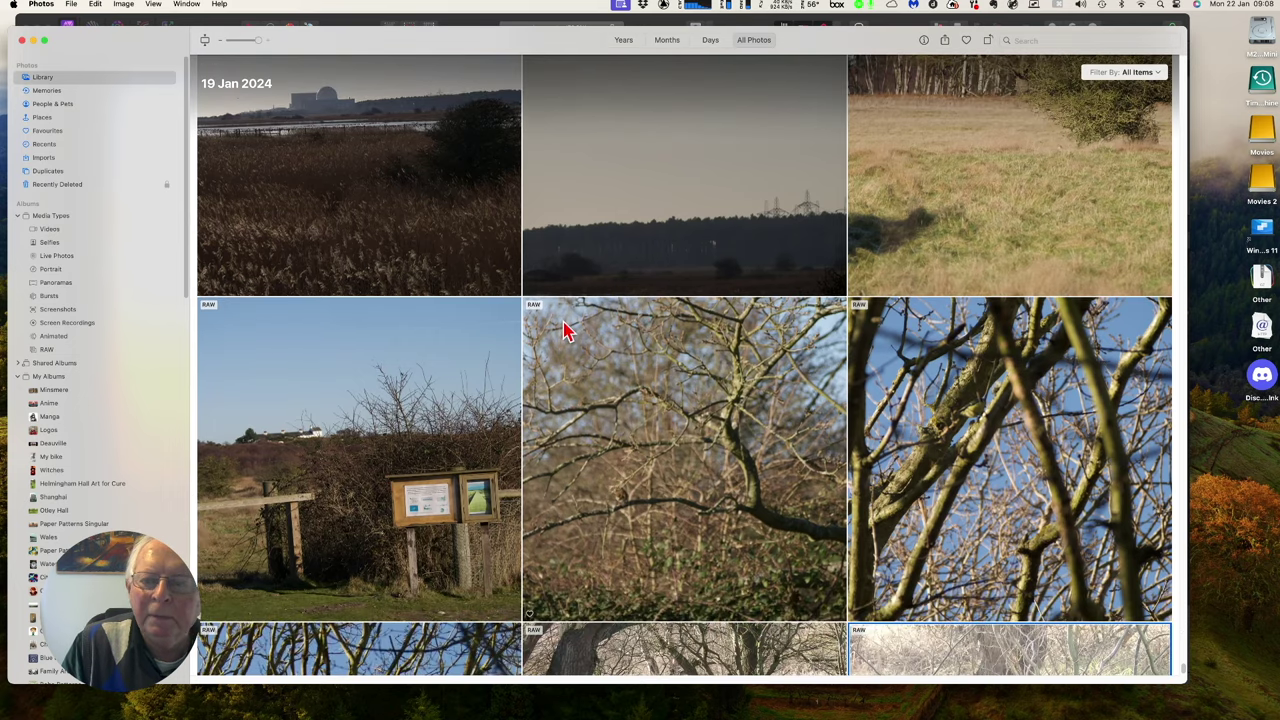
scroll(912, 348, "up", 4)
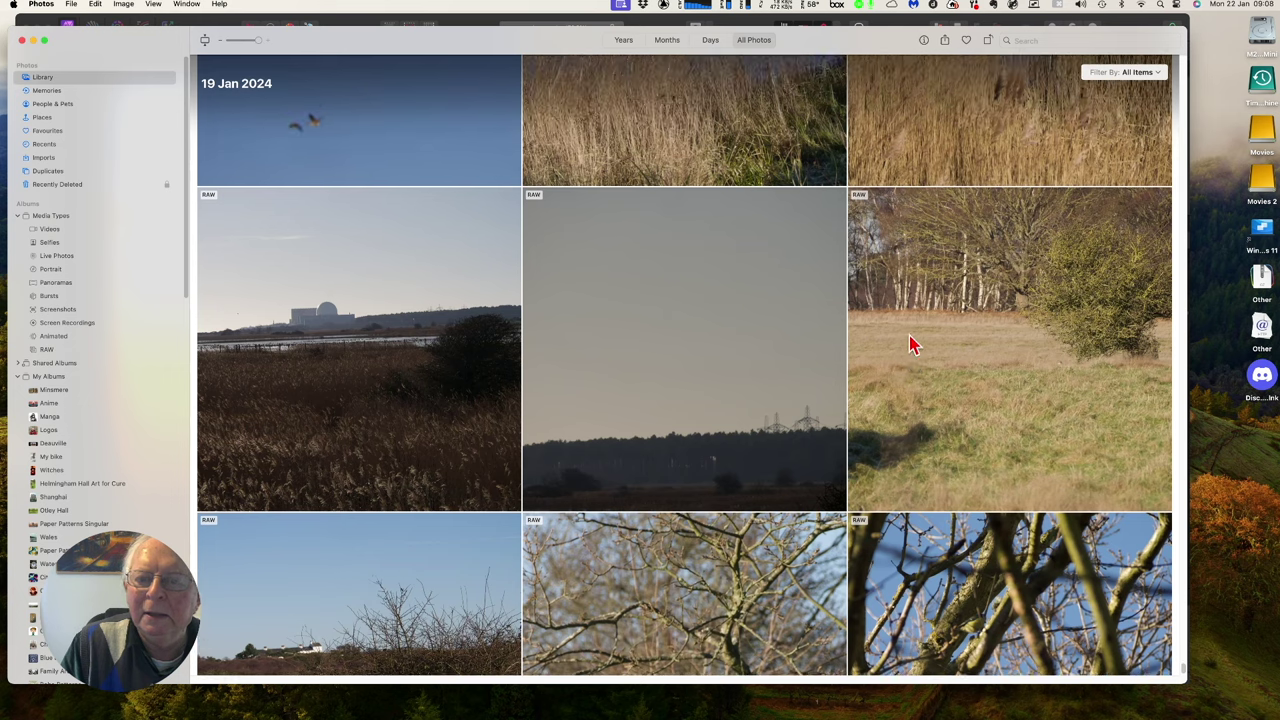
scroll(643, 337, "up", 4)
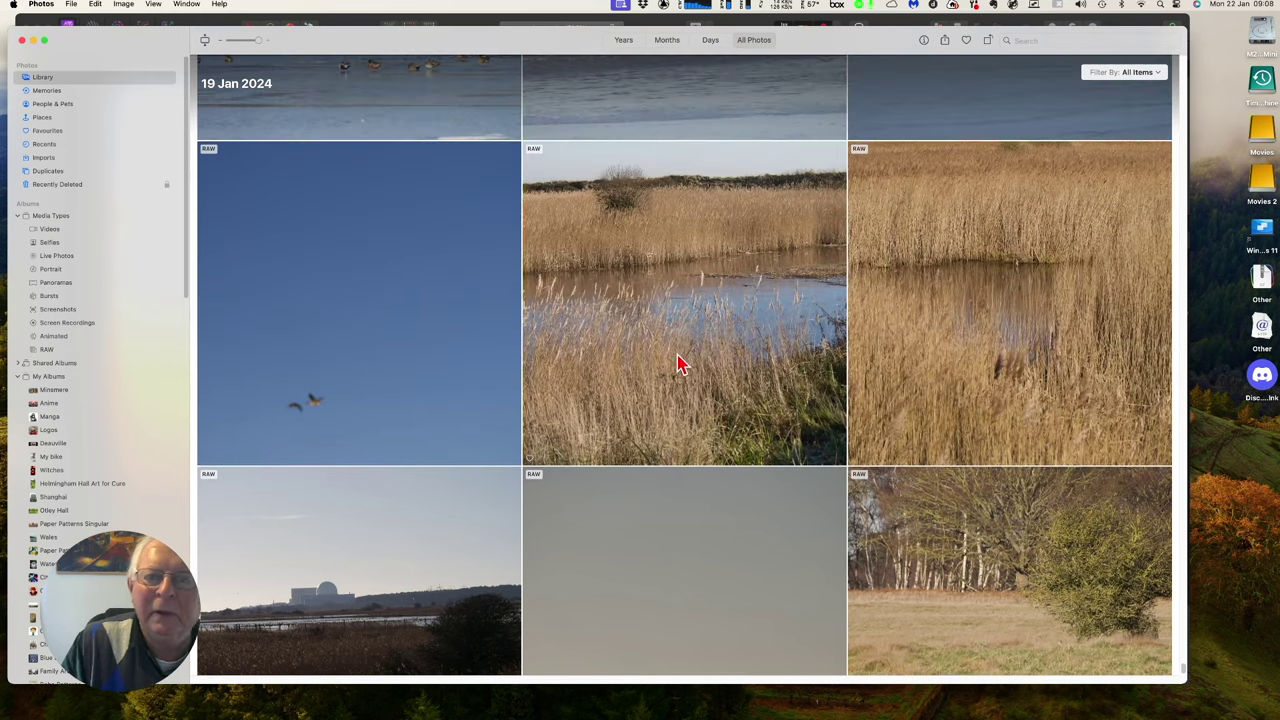
scroll(692, 372, "up", 4)
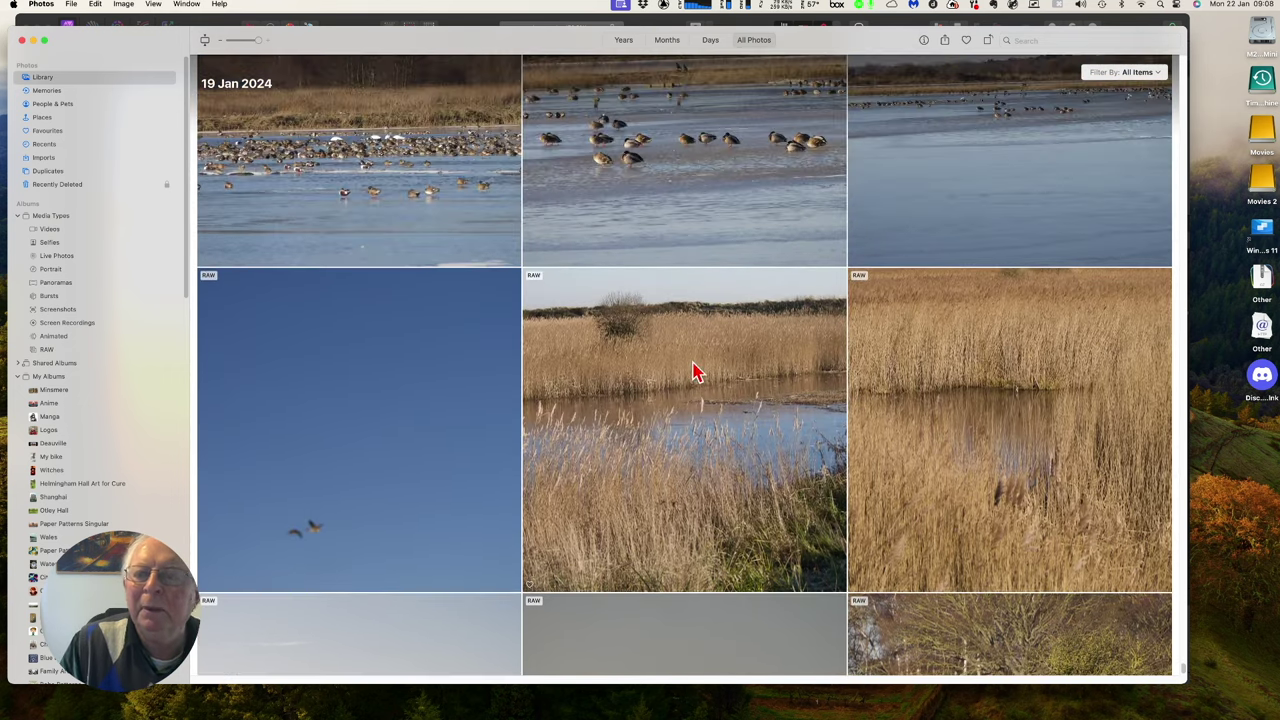
scroll(697, 372, "up", 2)
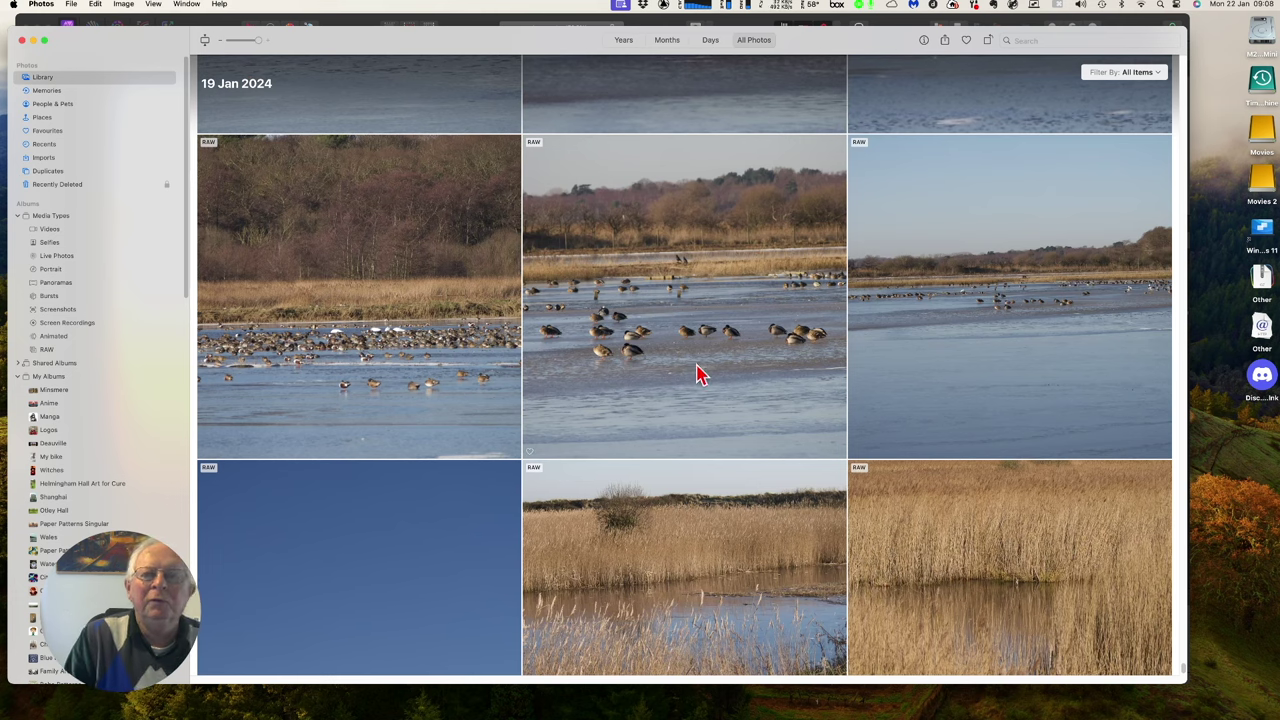
scroll(694, 372, "down", 5)
scroll(785, 428, "down", 5)
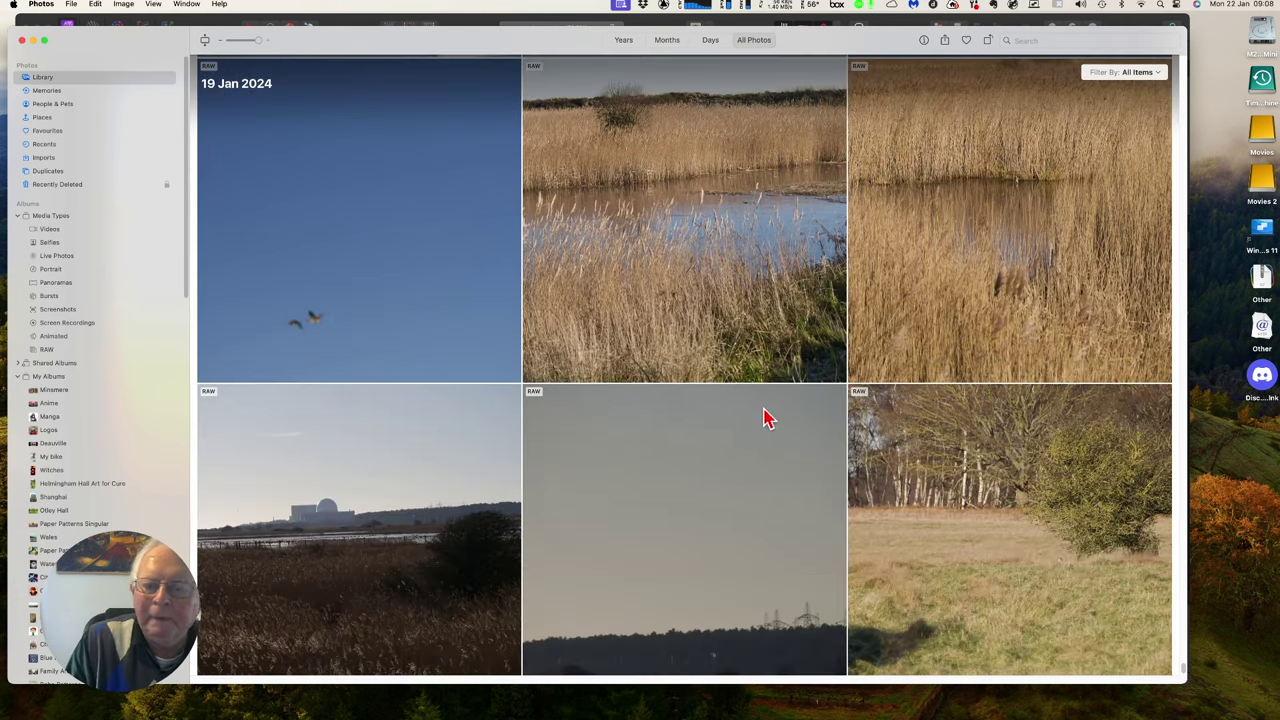
scroll(745, 410, "down", 6)
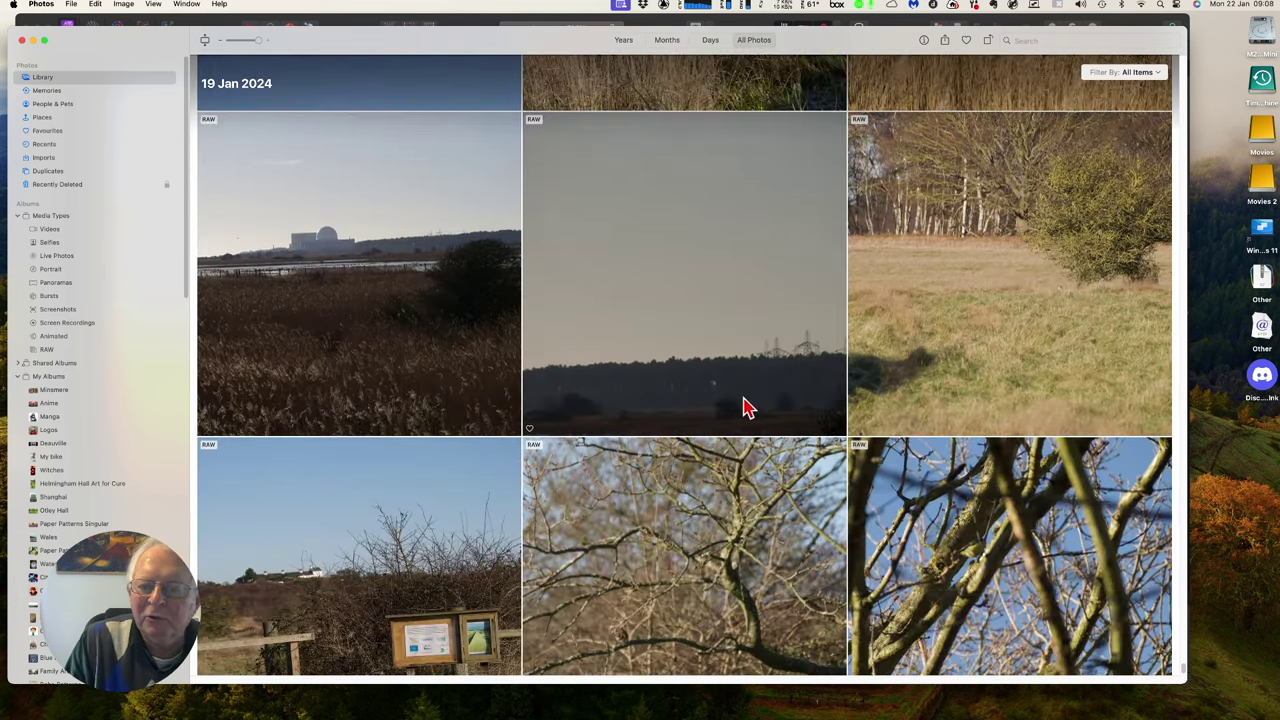
scroll(765, 420, "down", 4)
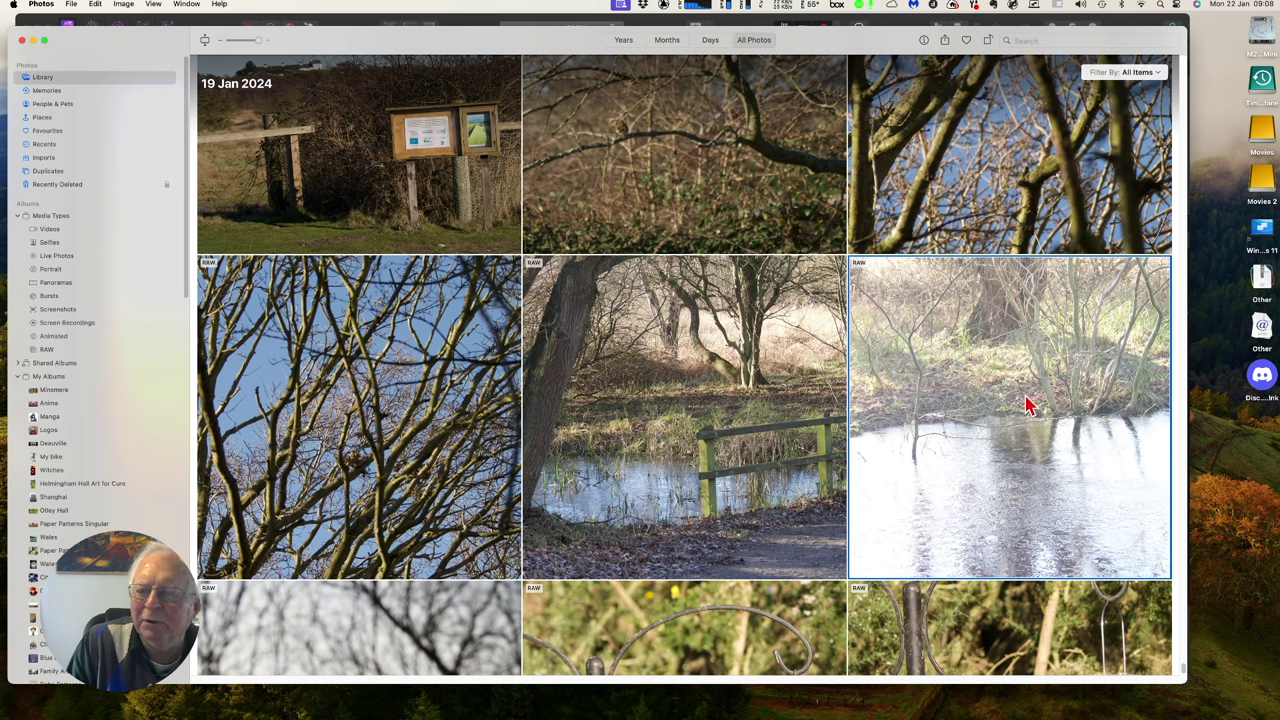
scroll(1027, 405, "down", 2)
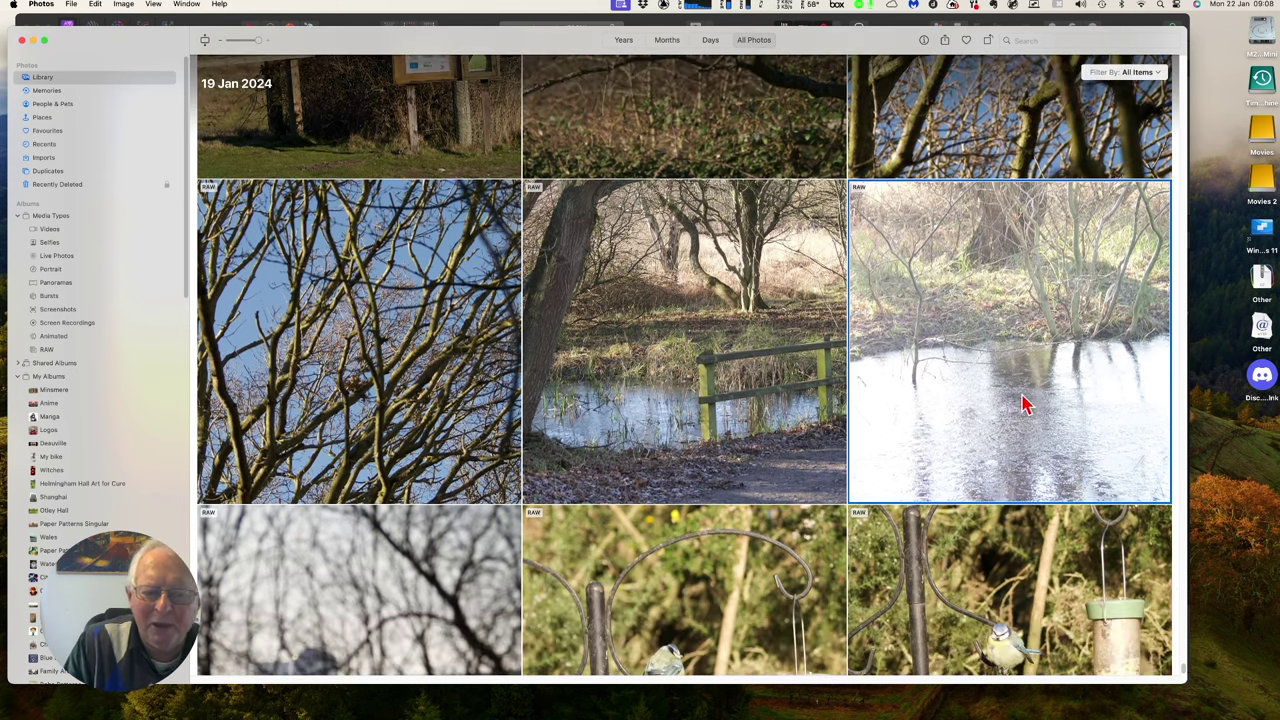
scroll(997, 386, "down", 2)
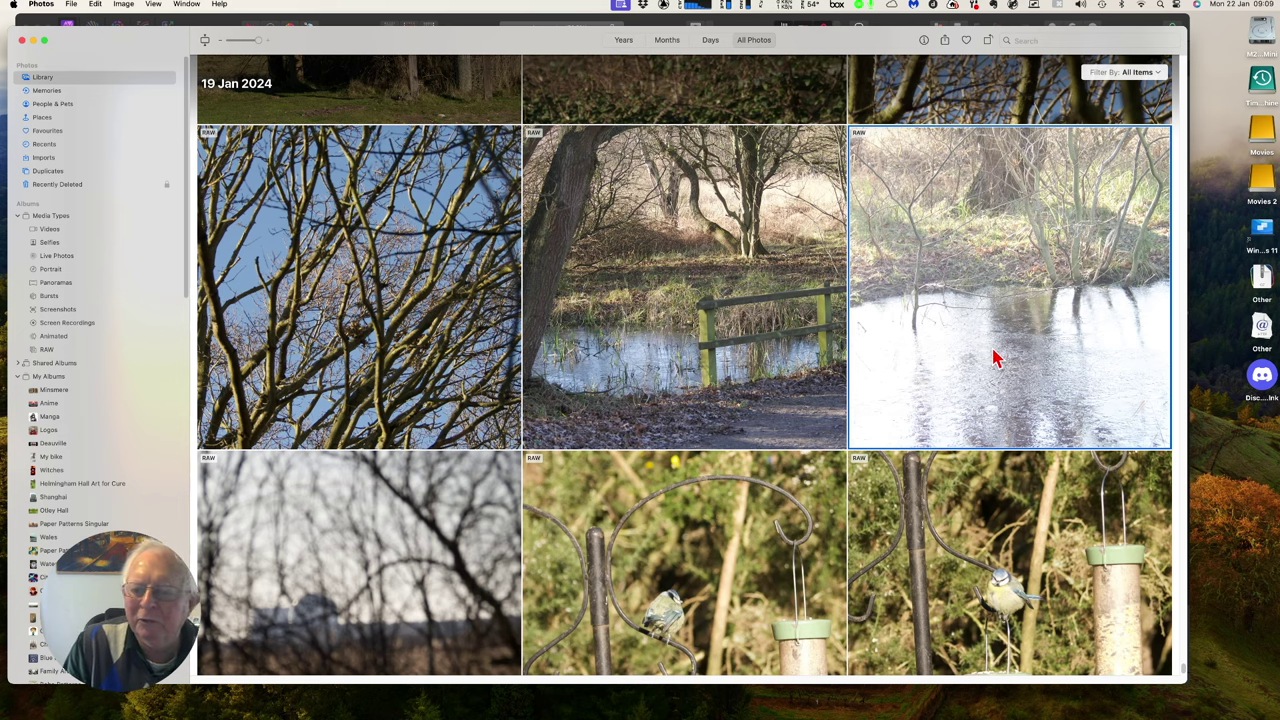
scroll(995, 358, "down", 3)
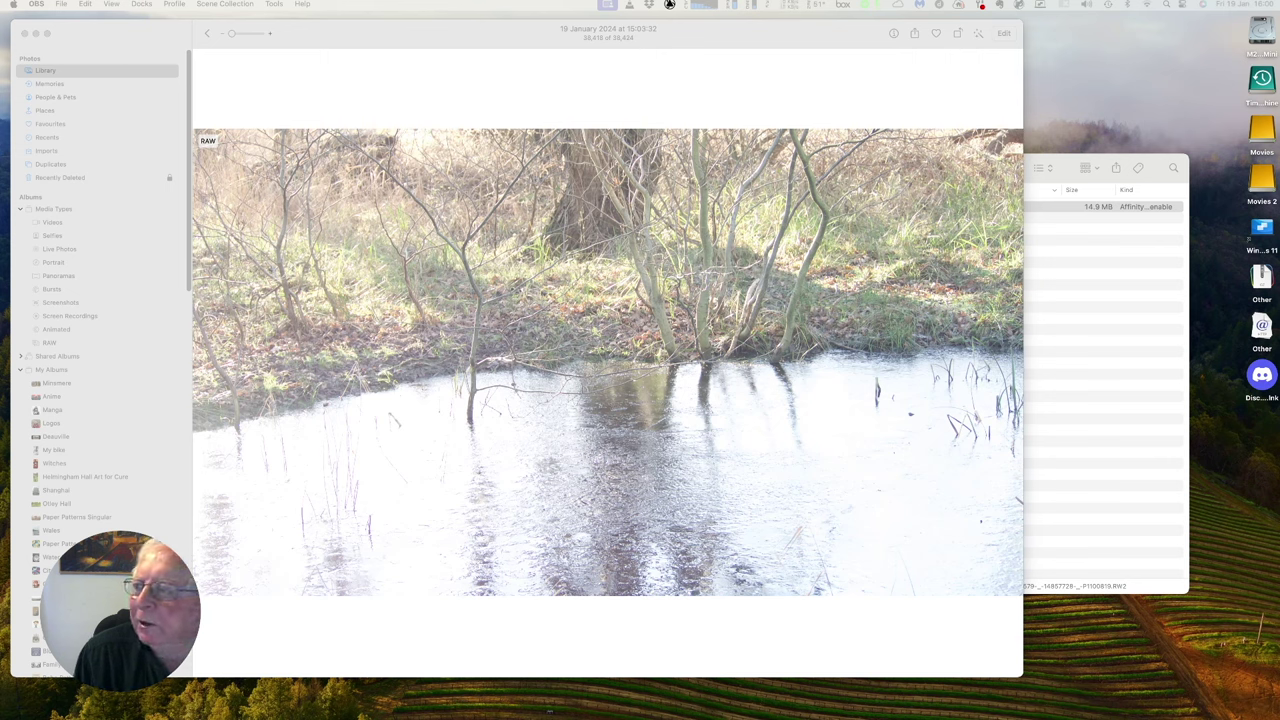
- Bring Affinity Photo back from the Dock, then hide it to uncover Photos
mouse_move(817, 700)
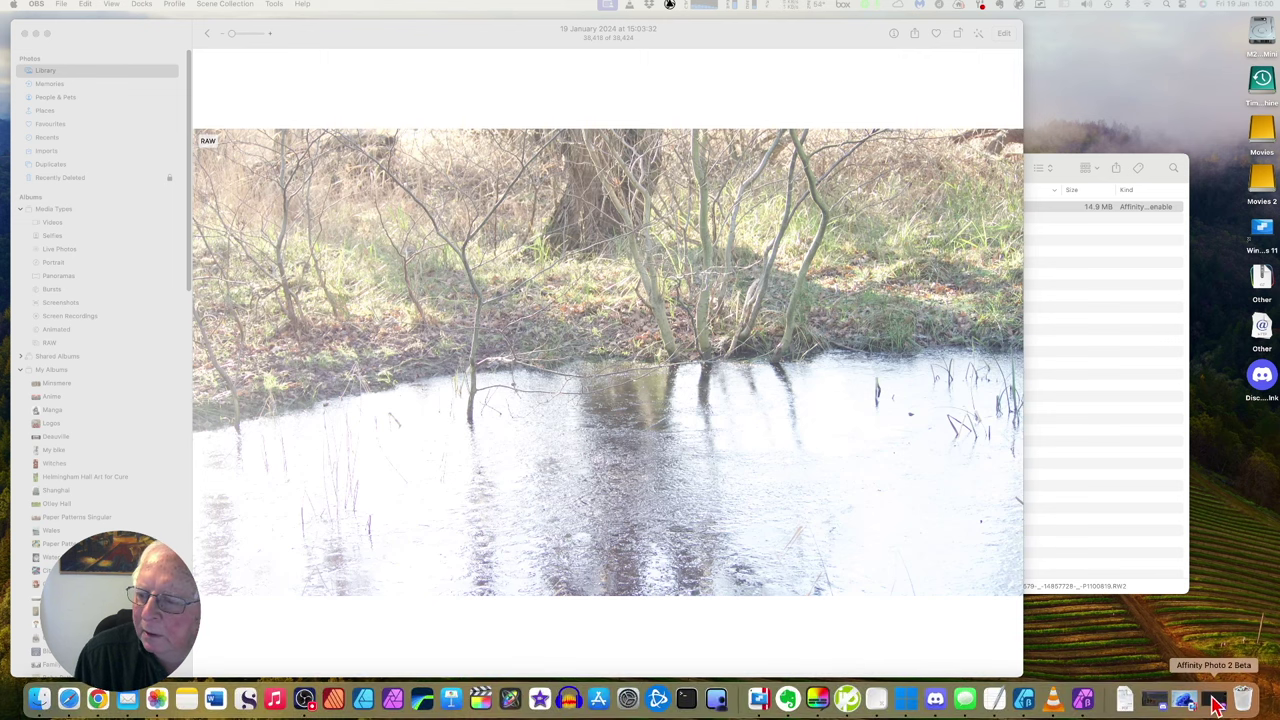
left_click(1217, 705)
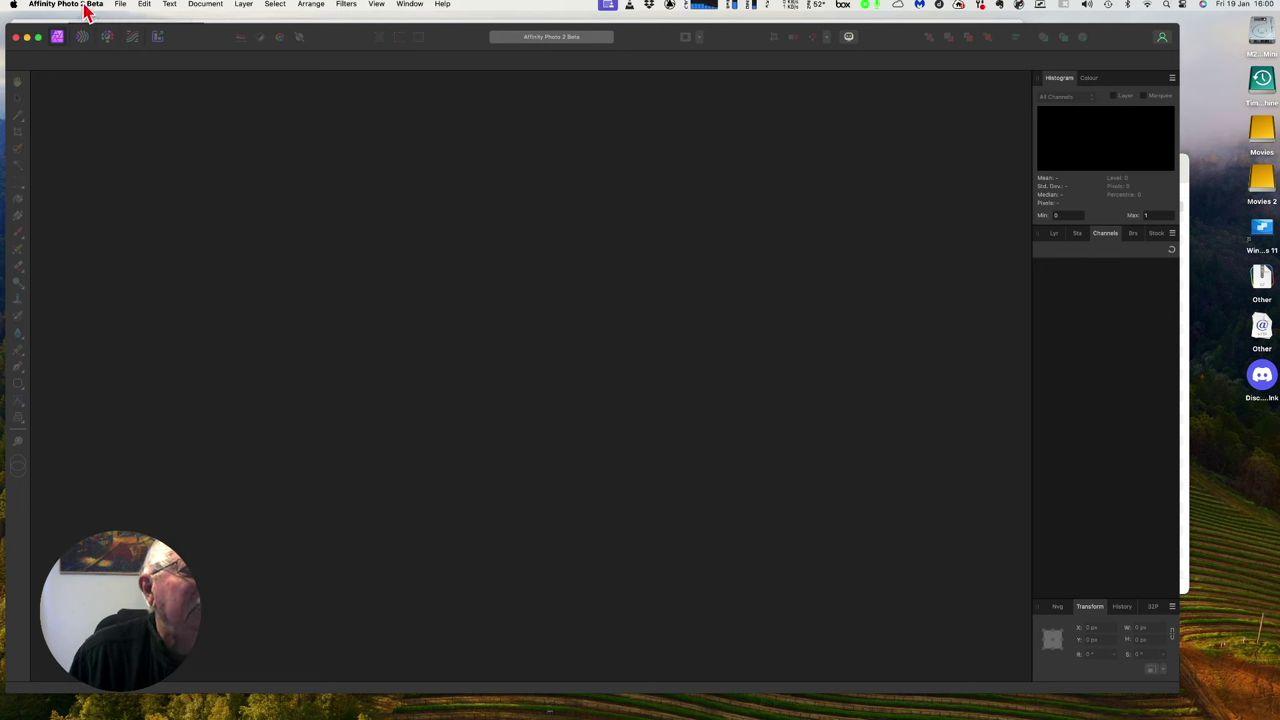
left_click(27, 38)
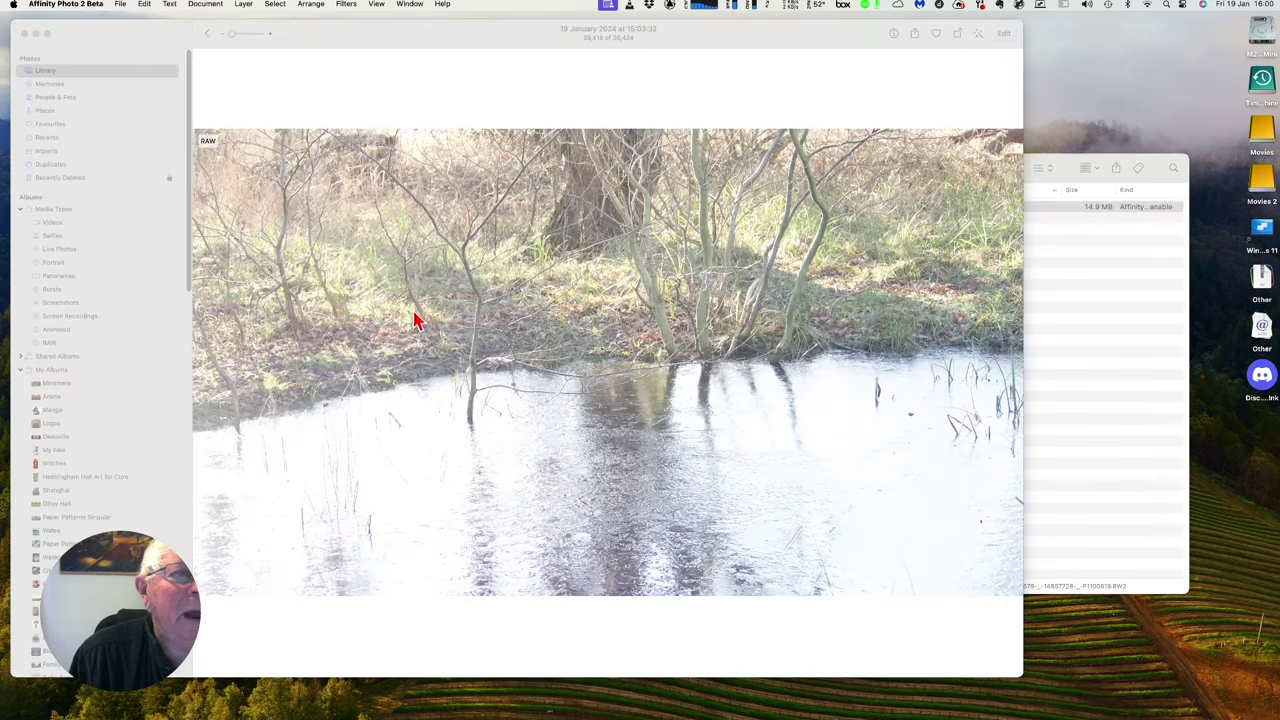
- Open the frozen-pond photo from the Library on its own and show its context menu
left_click(123, 46)
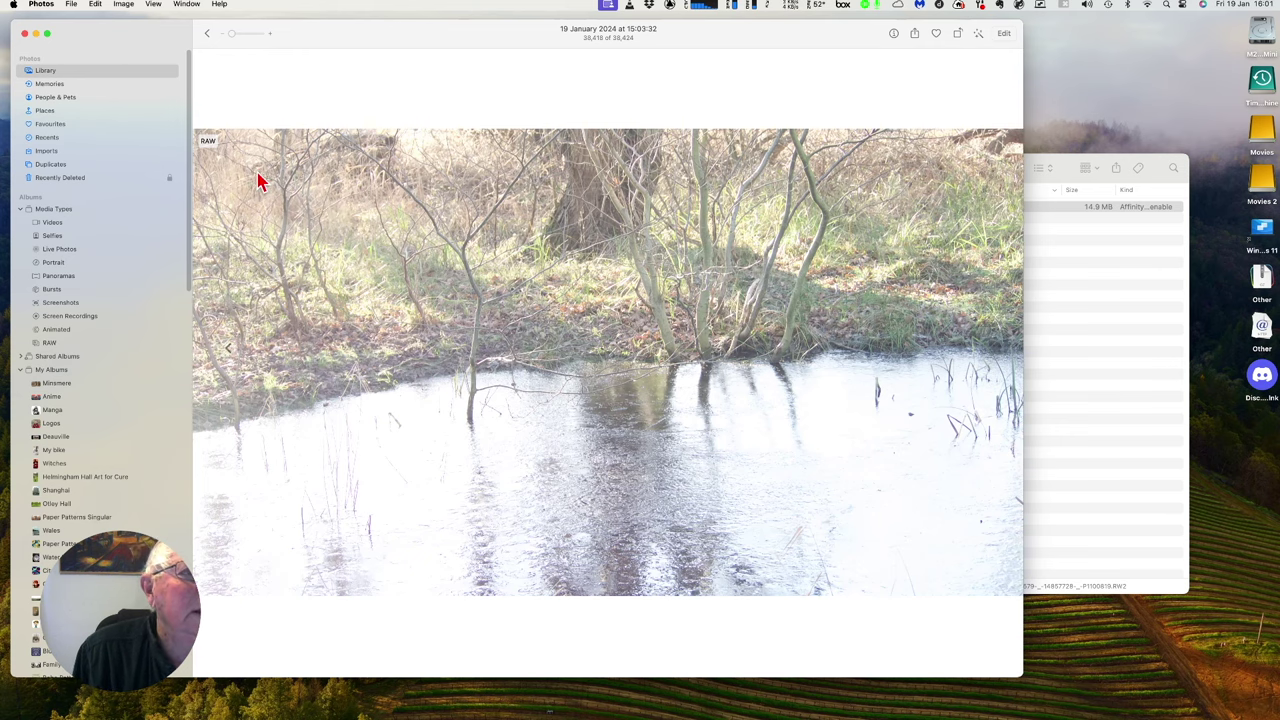
left_click(118, 73)
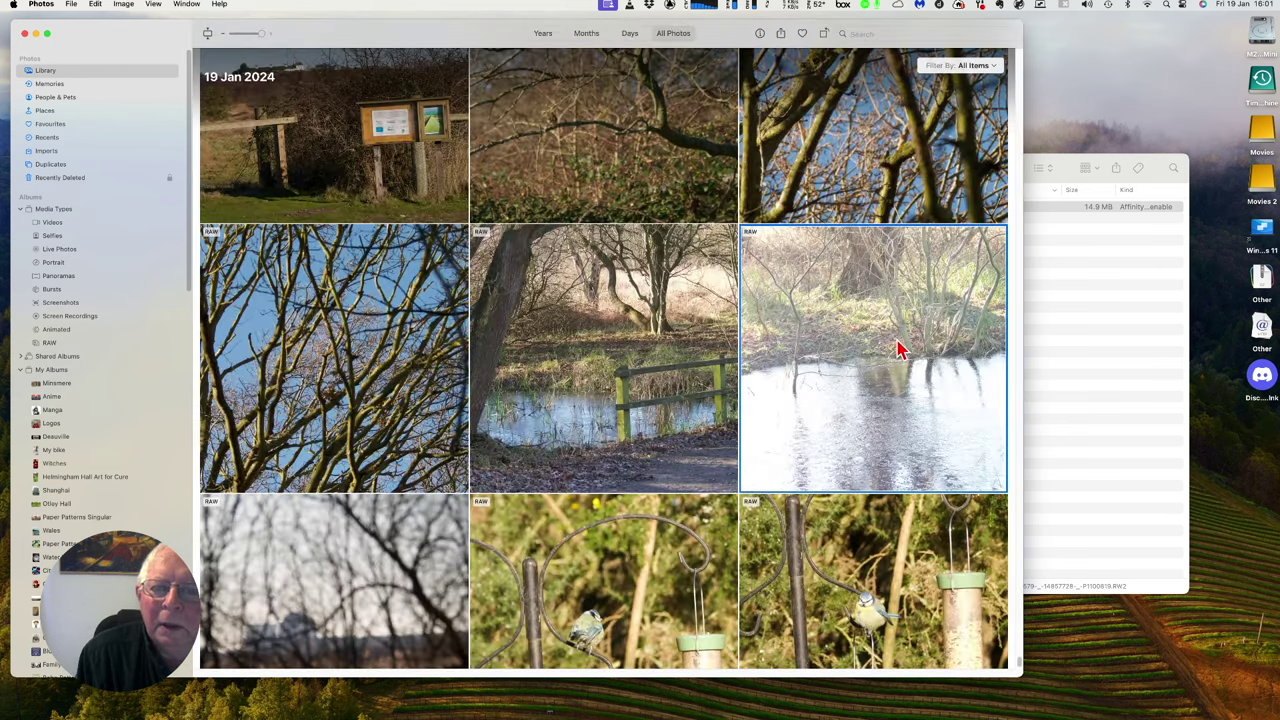
double_click(848, 336)
right_click(399, 247)
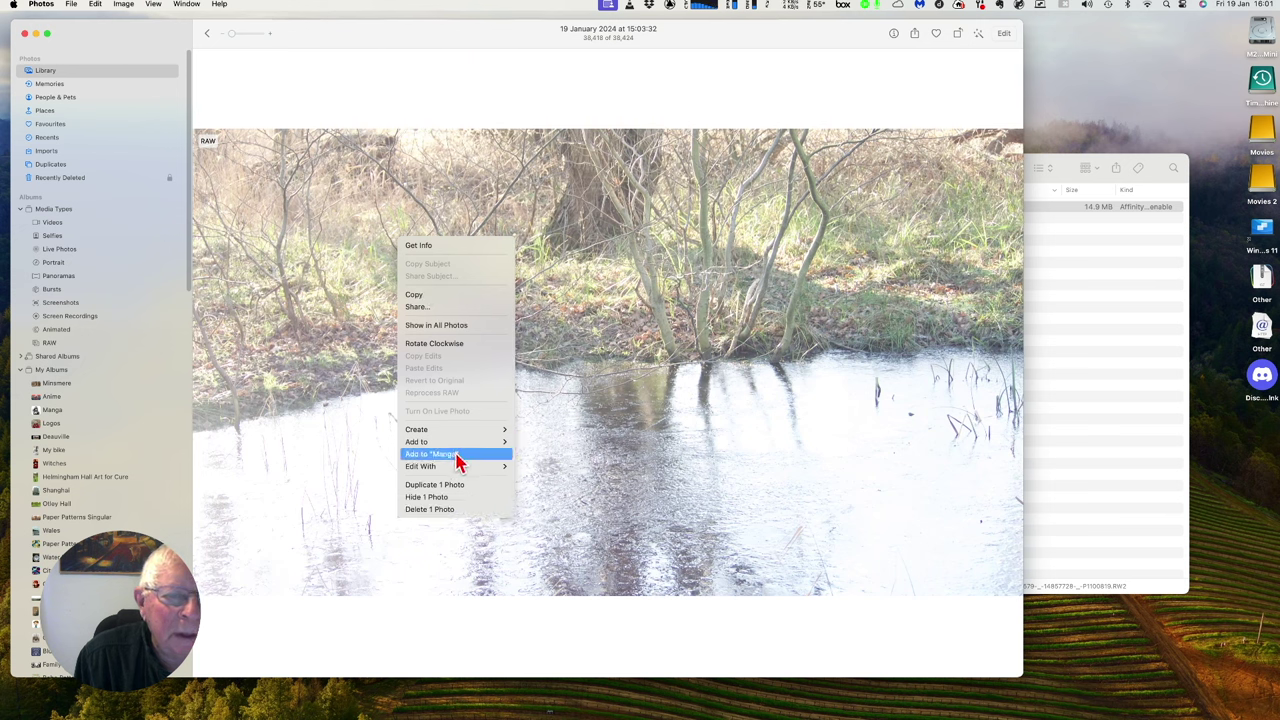
- Send the pond photo to Affinity Photo for editing, then close that handed-over TIFF document
mouse_move(420, 466)
left_click(576, 333)
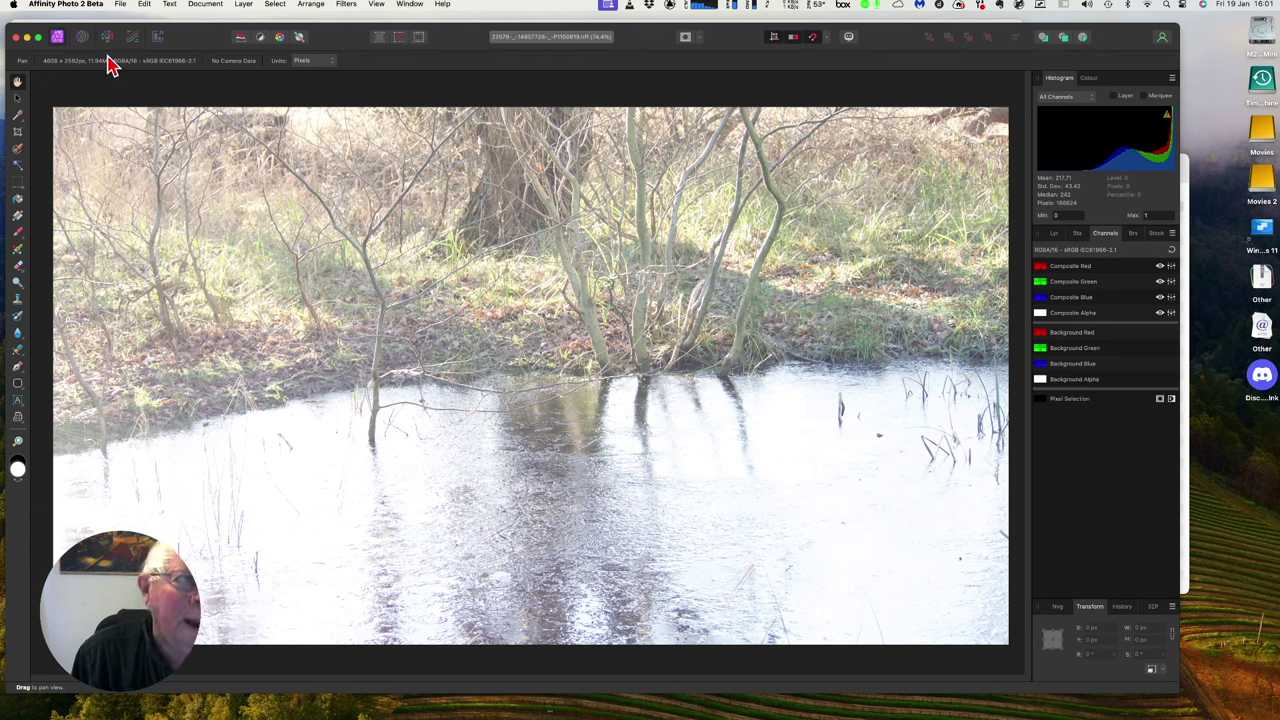
left_click(120, 4)
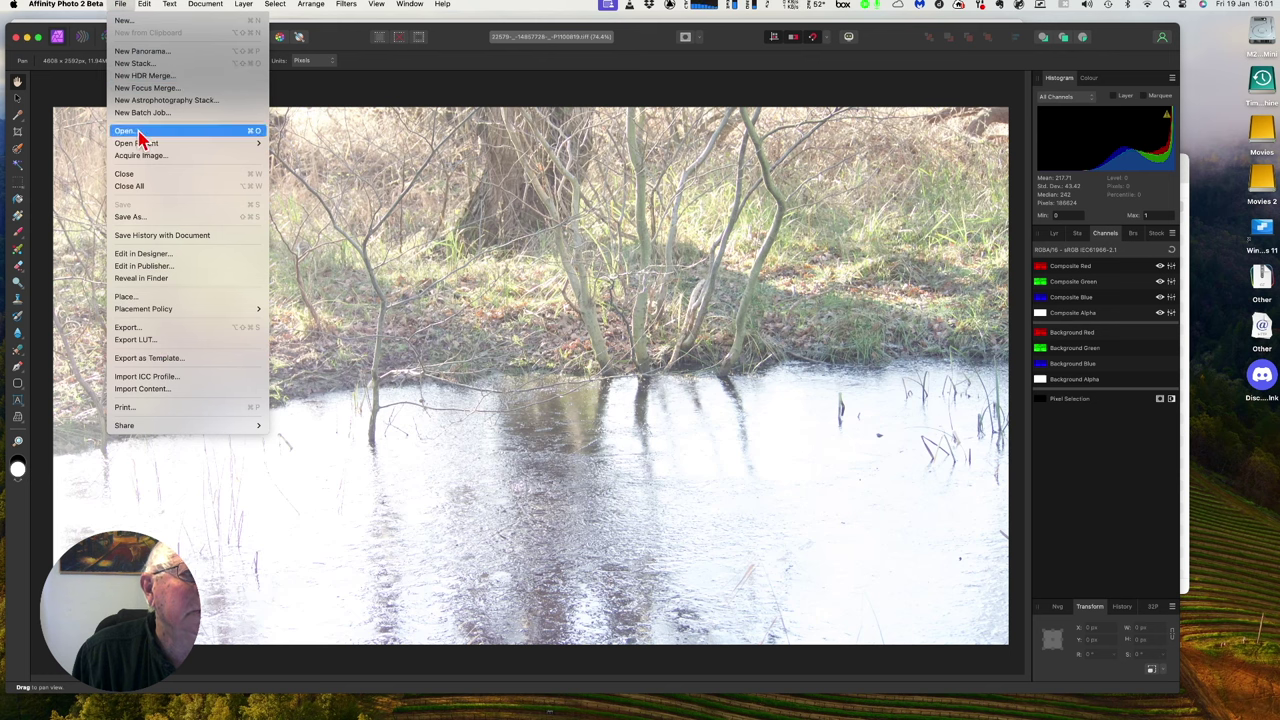
left_click(134, 176)
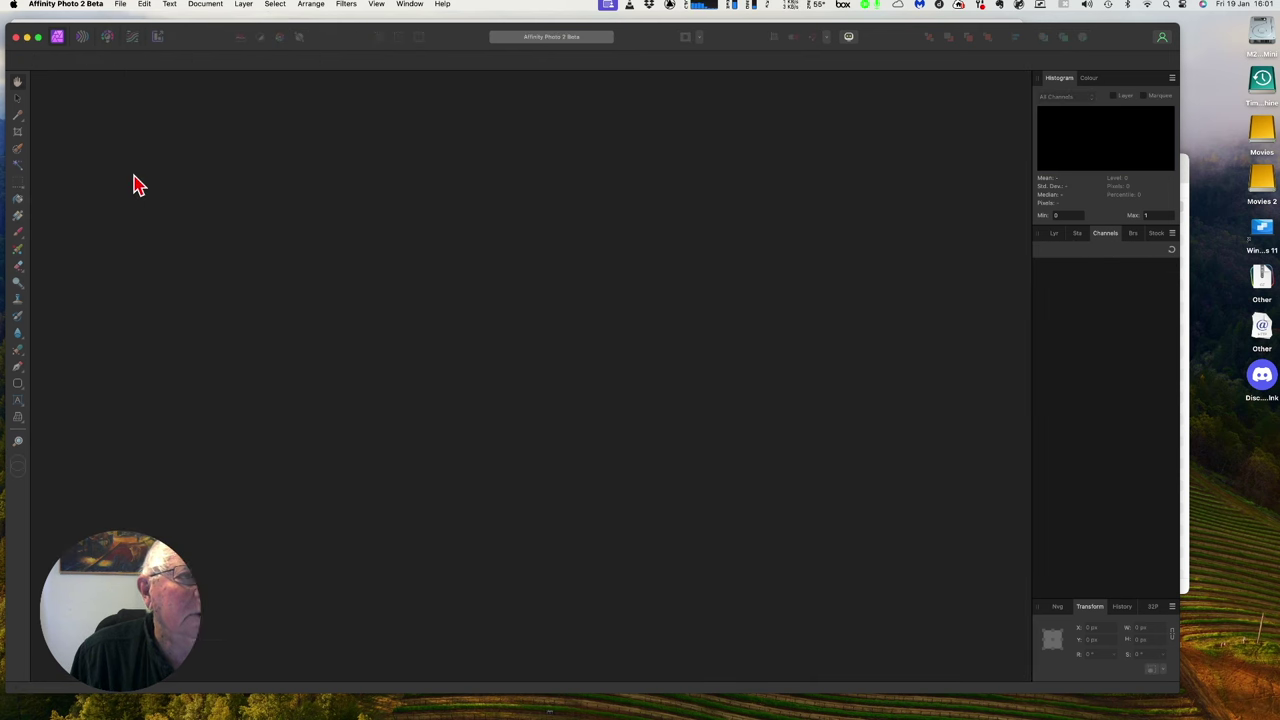
mouse_move(31, 41)
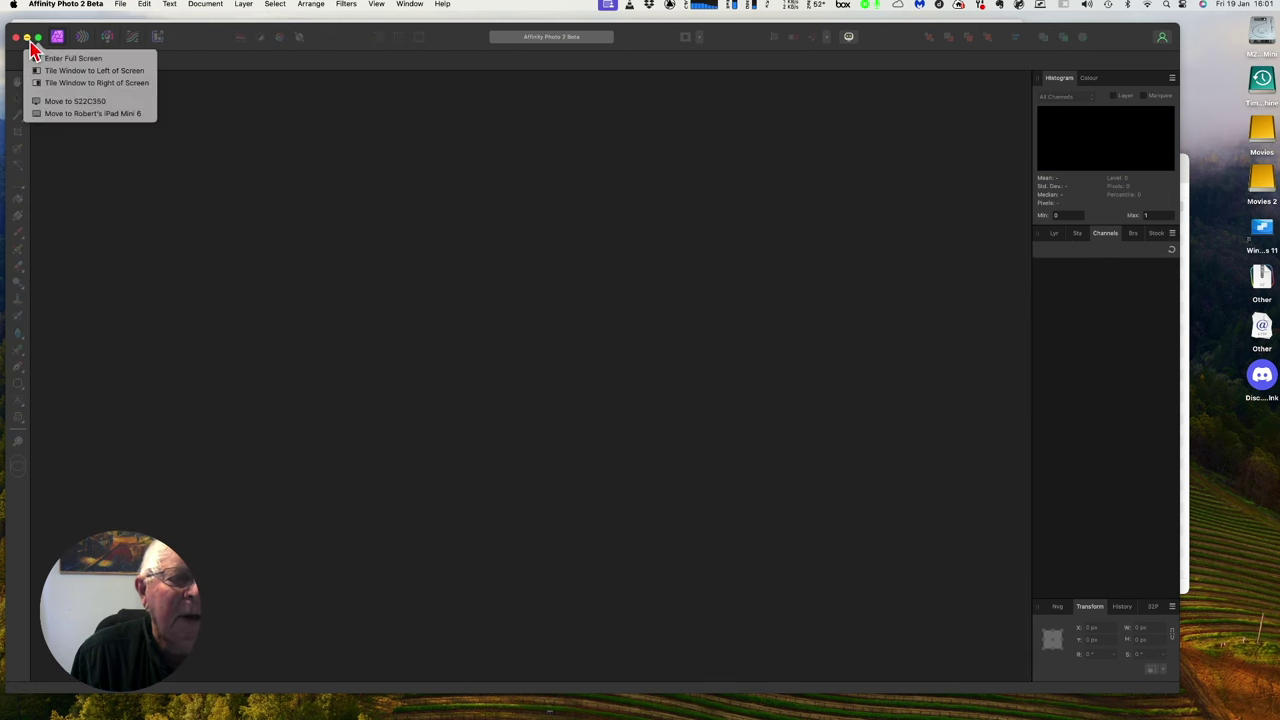
left_click(27, 40)
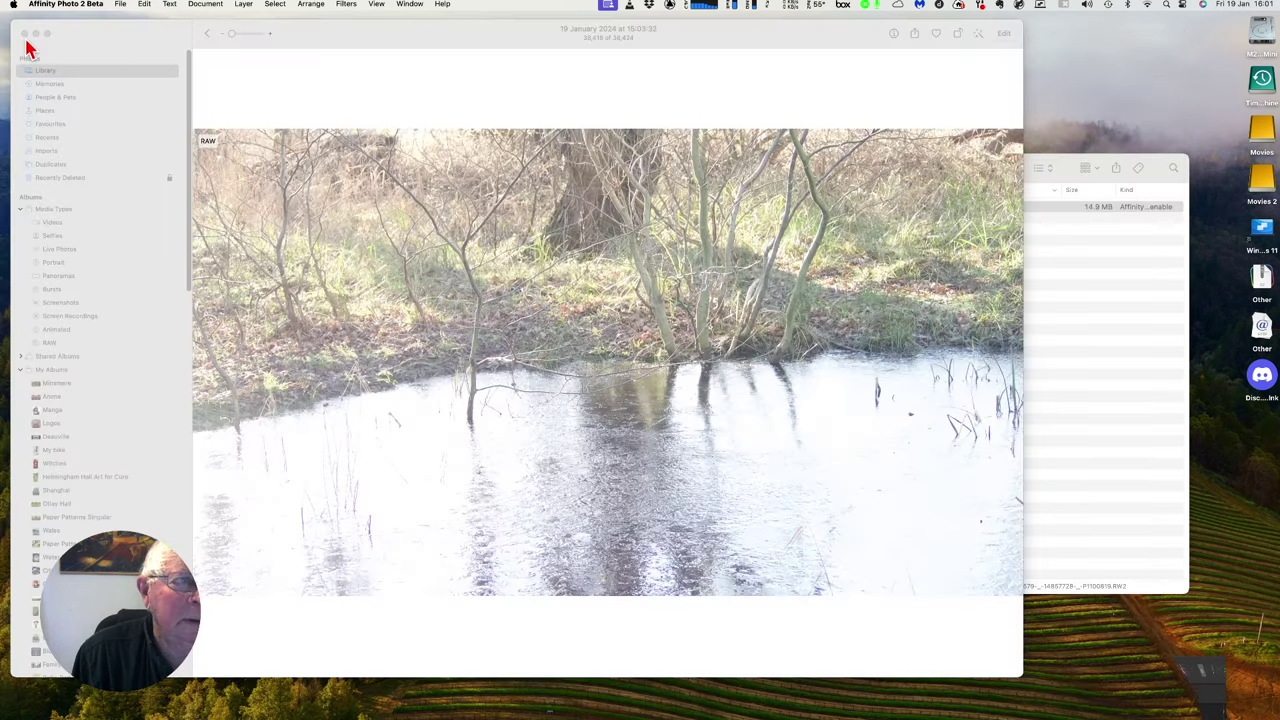
left_click(310, 245)
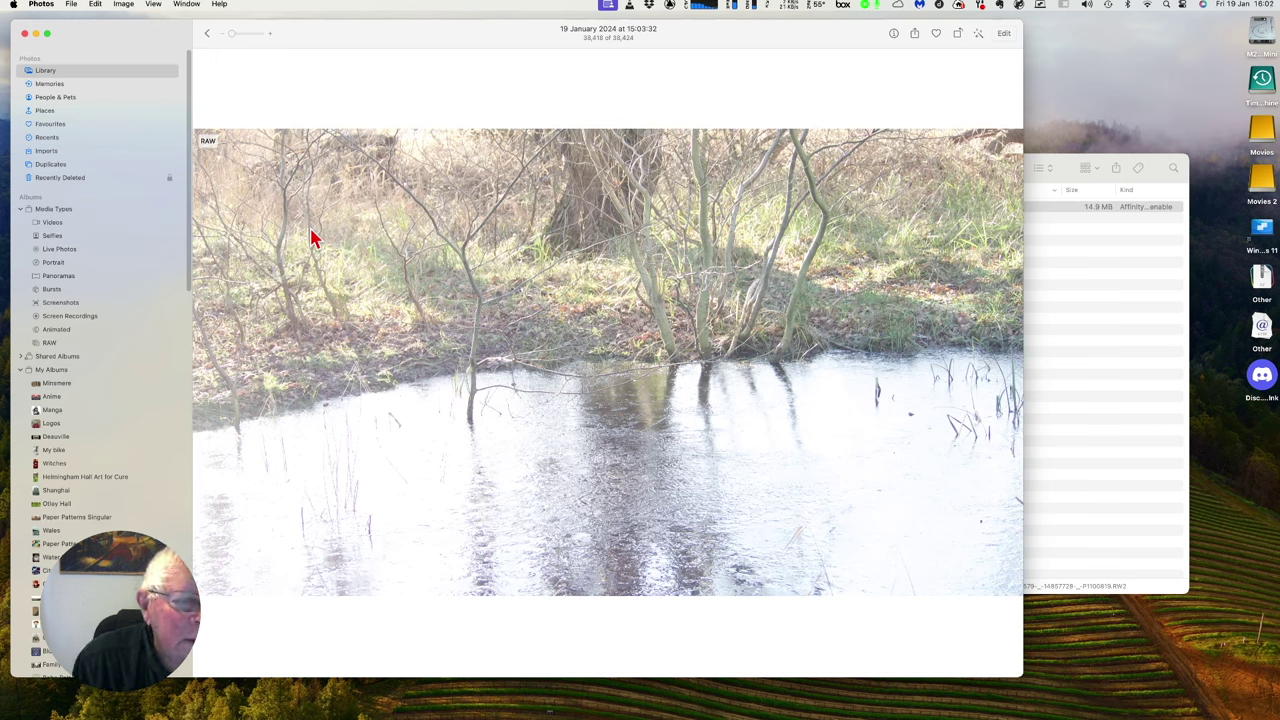
right_click(312, 238)
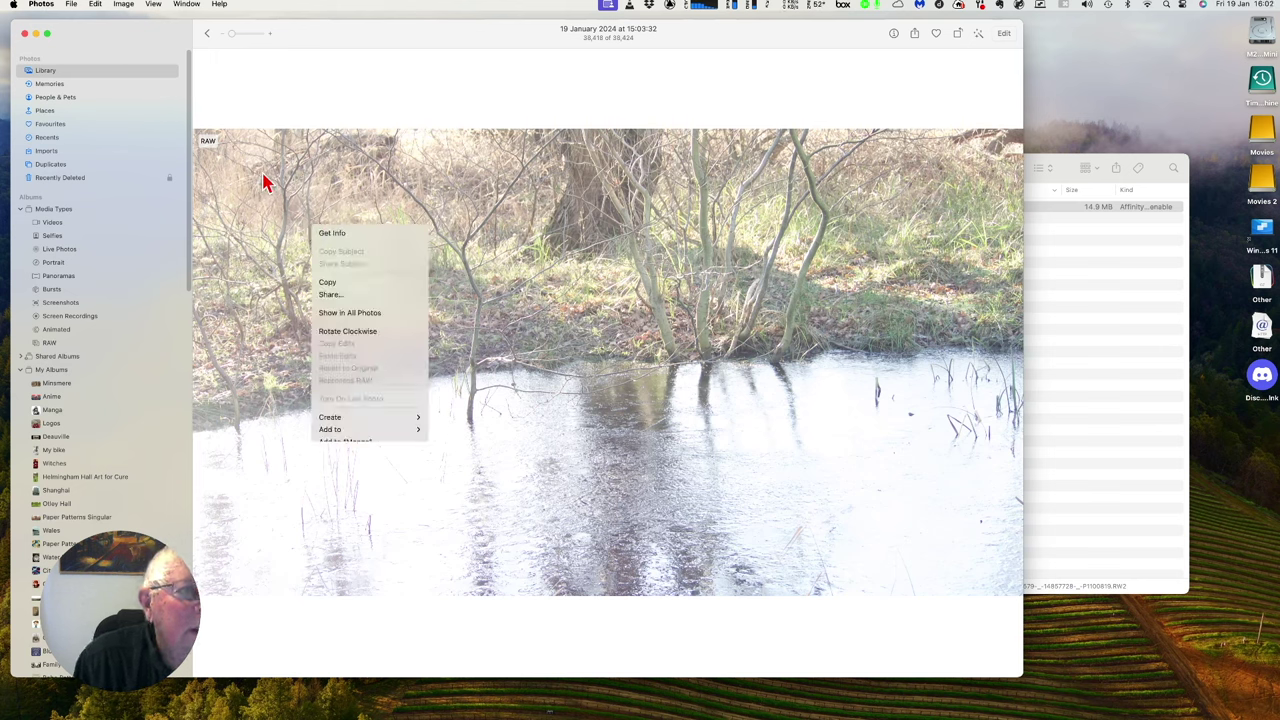
left_click(225, 110)
left_click(71, 5)
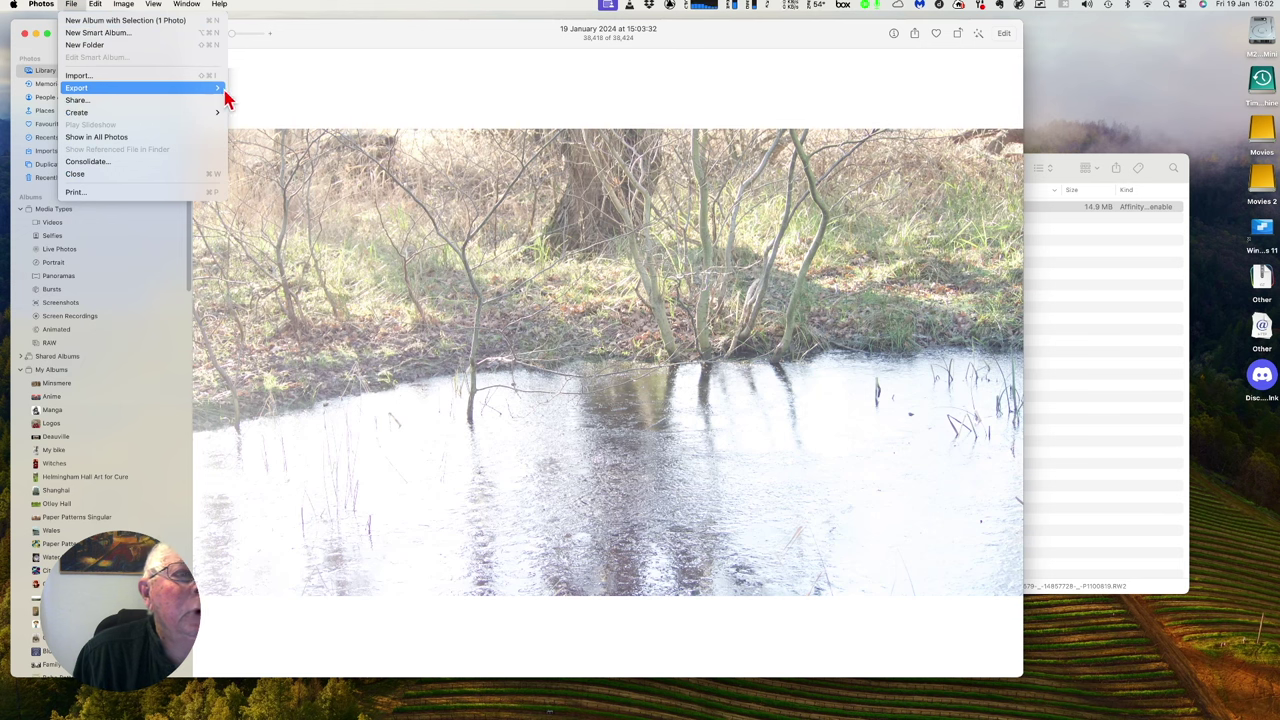
mouse_move(118, 88)
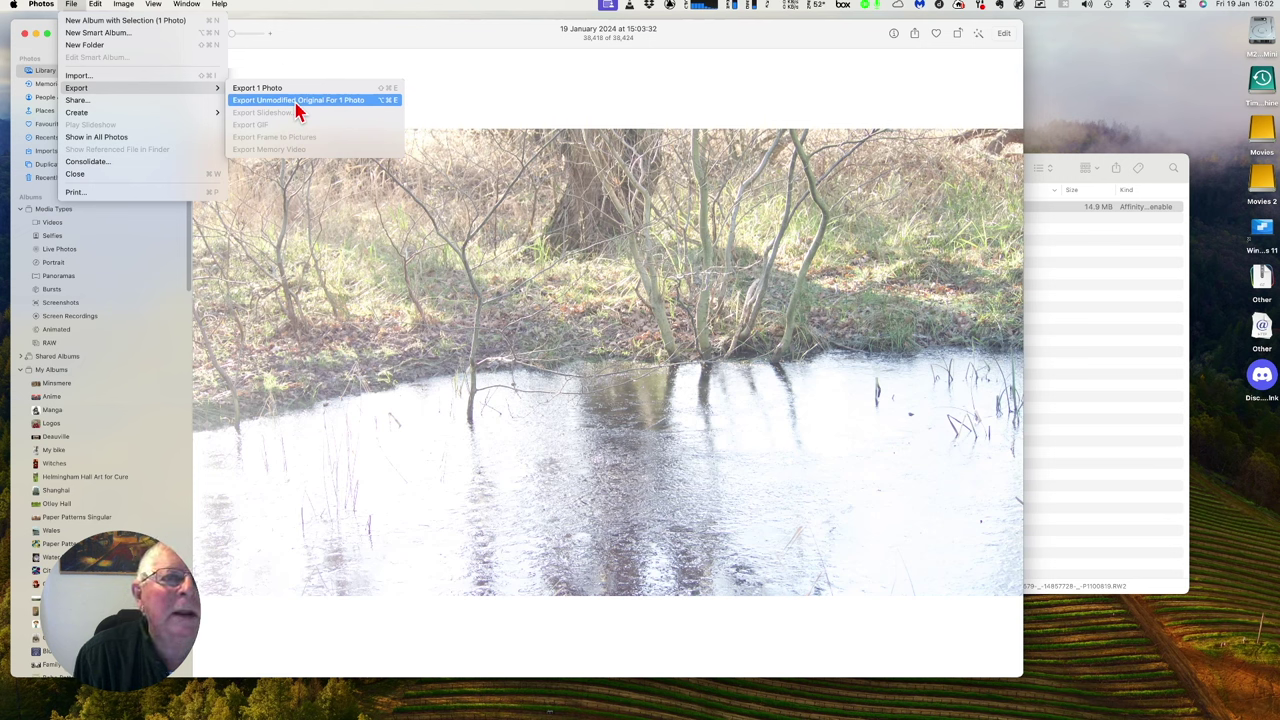
left_click(602, 237)
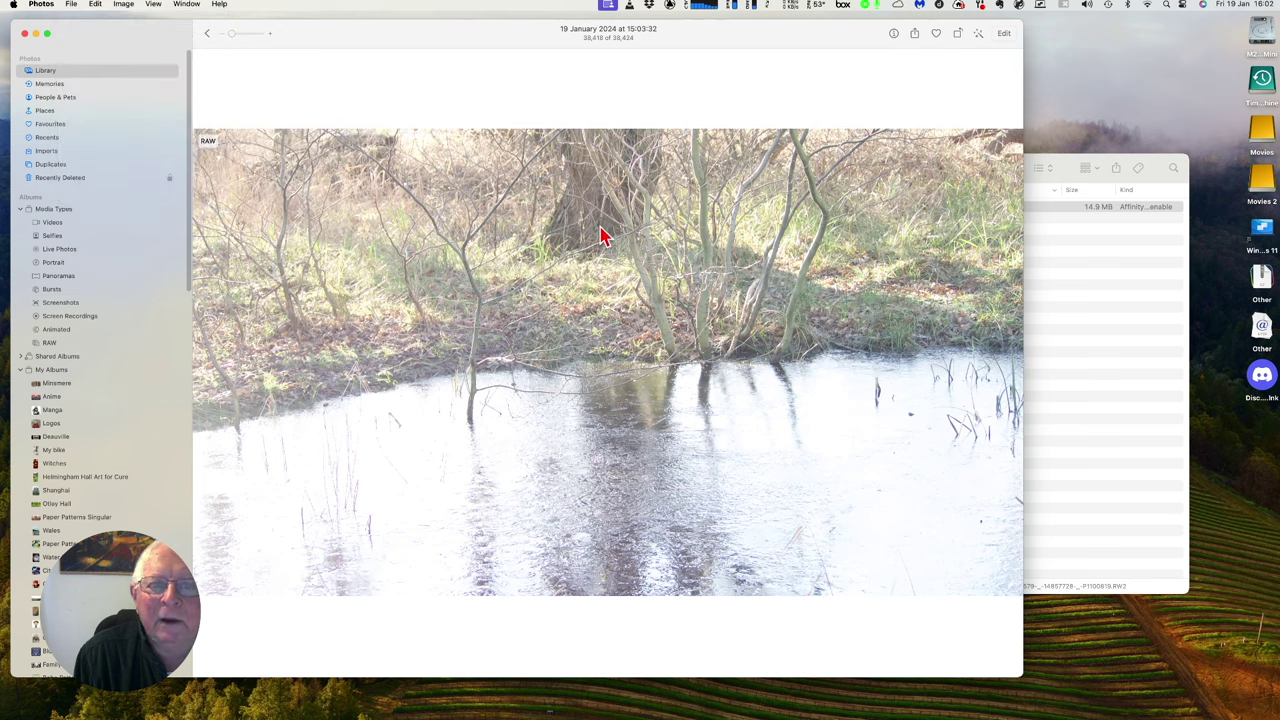
- Reposition the Minsmere Finder window showing P1100819.RW2 and leave it in front of Photos
left_click(1108, 389)
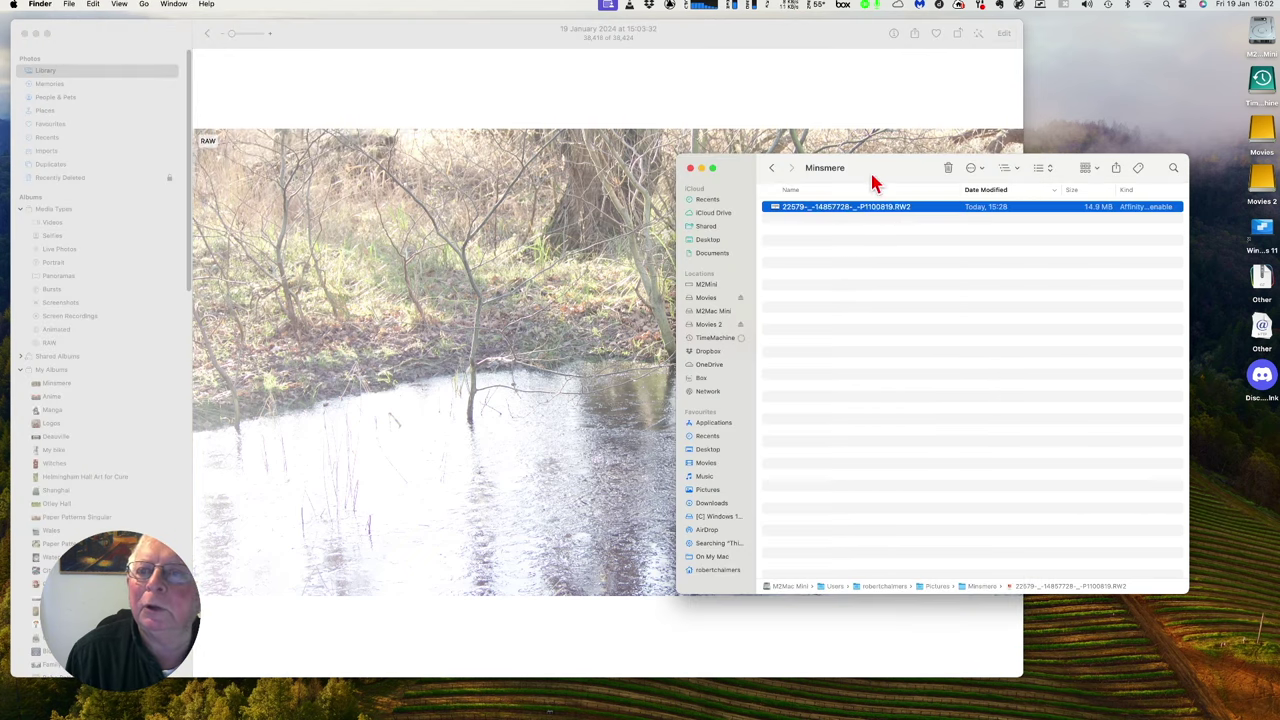
left_click_drag(872, 180, 626, 203)
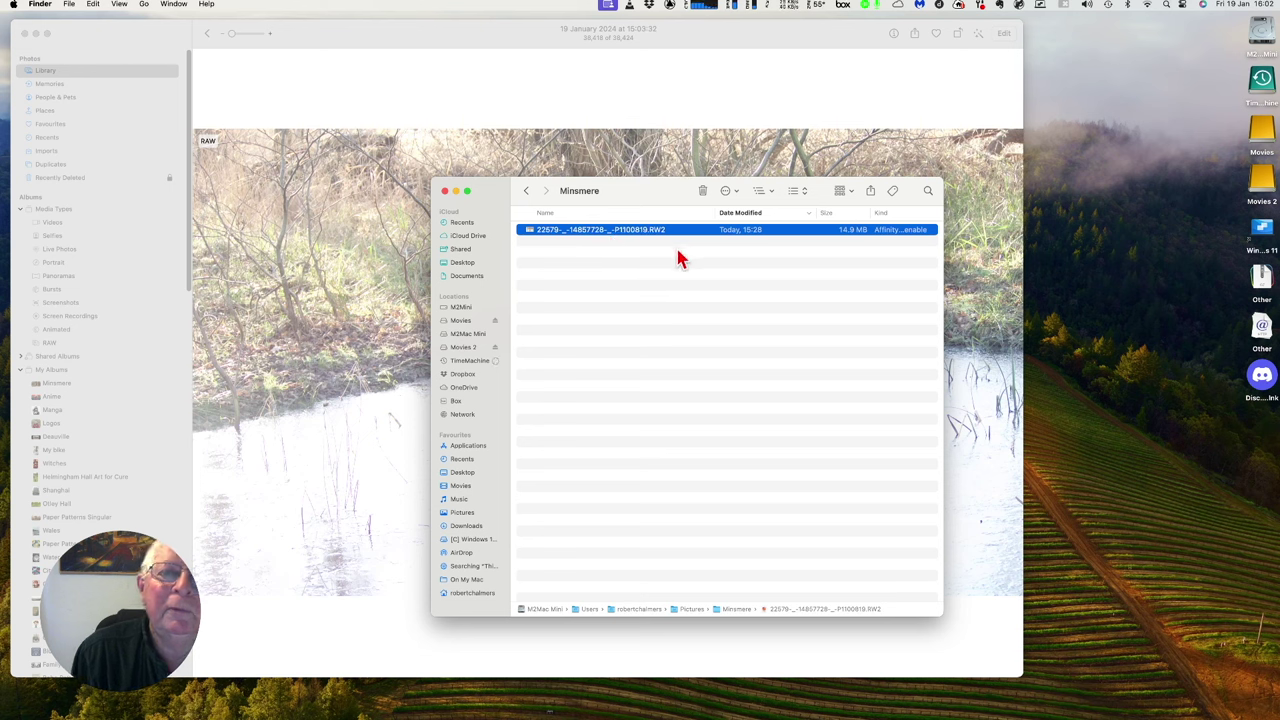
left_click_drag(651, 198, 861, 224)
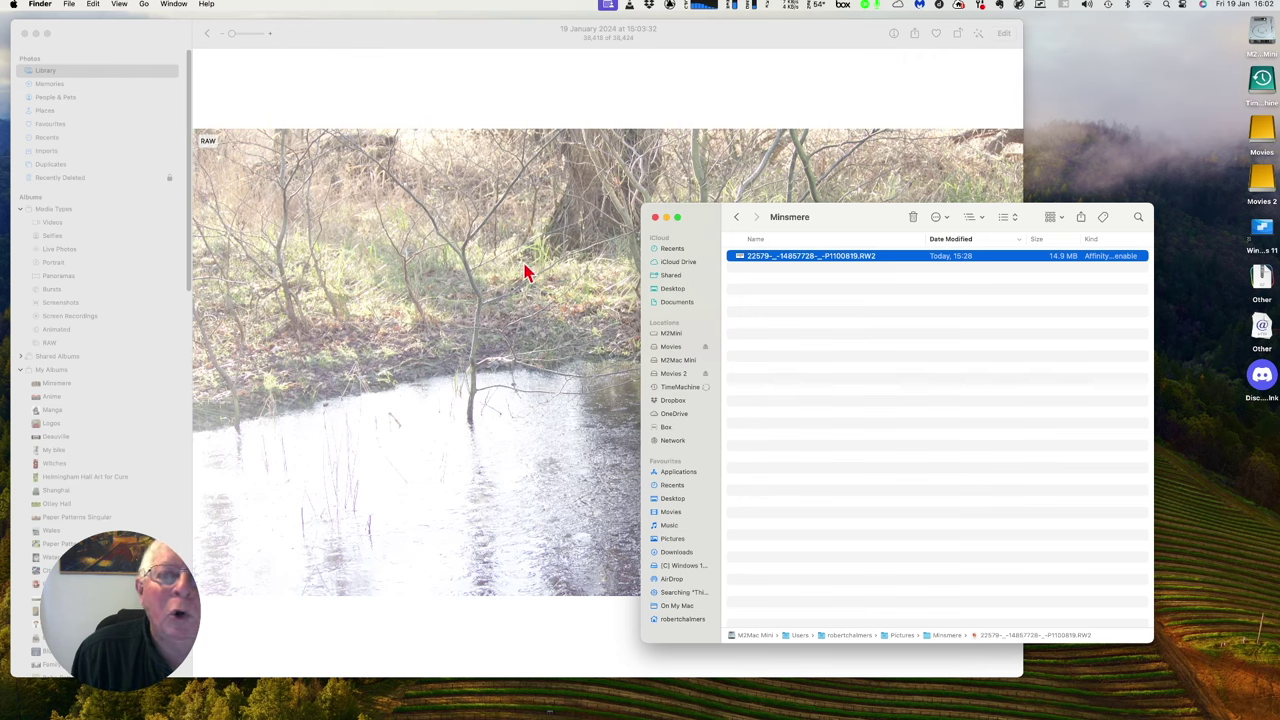
left_click_drag(700, 214, 388, 111)
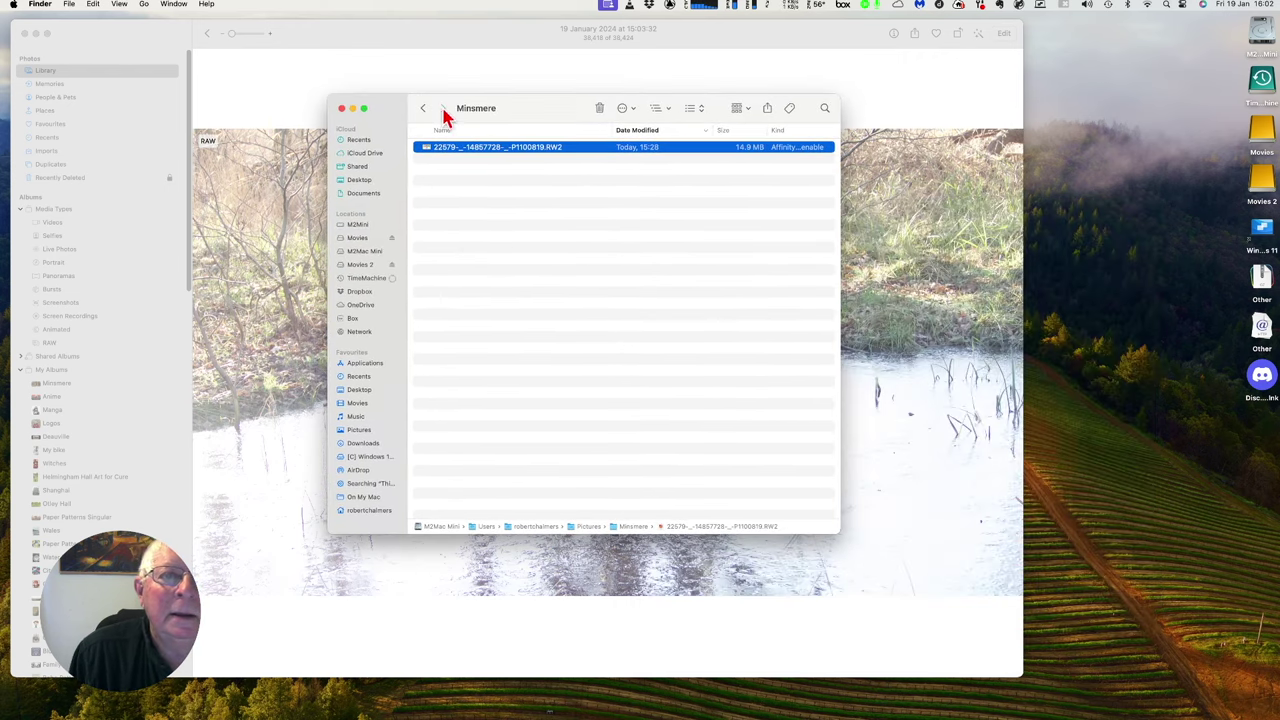
left_click_drag(520, 108, 833, 241)
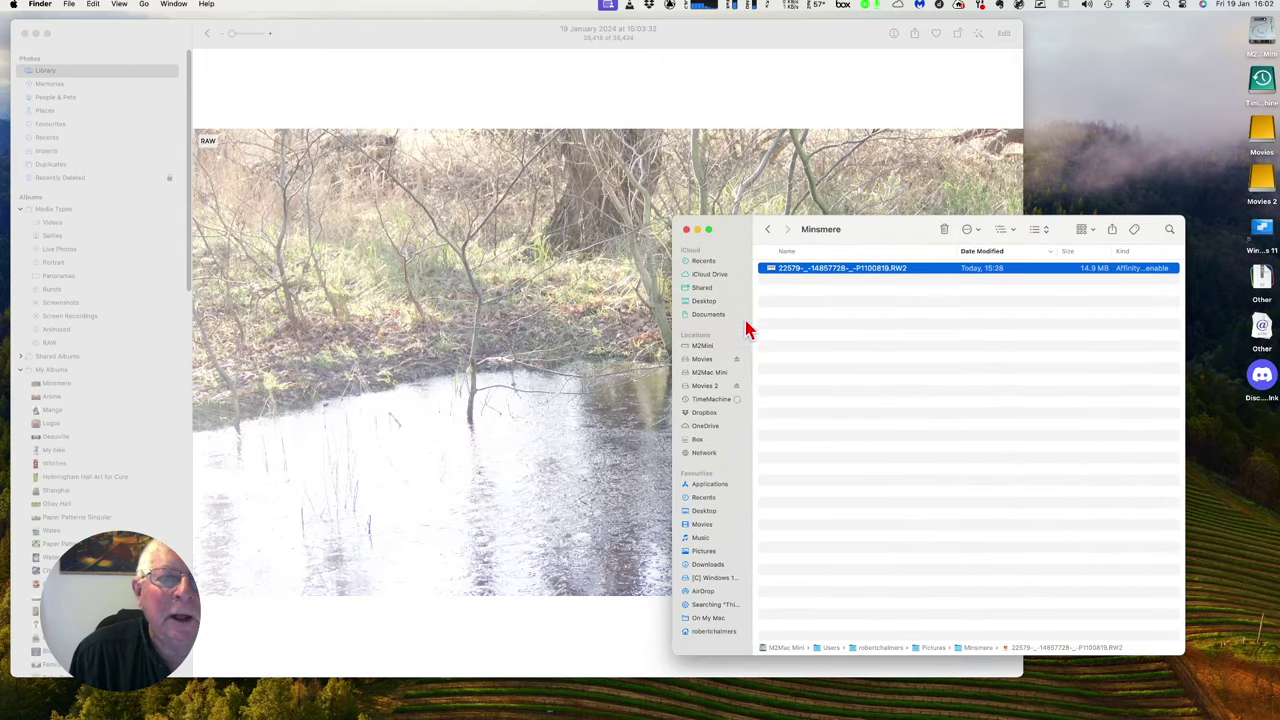
left_click(443, 329)
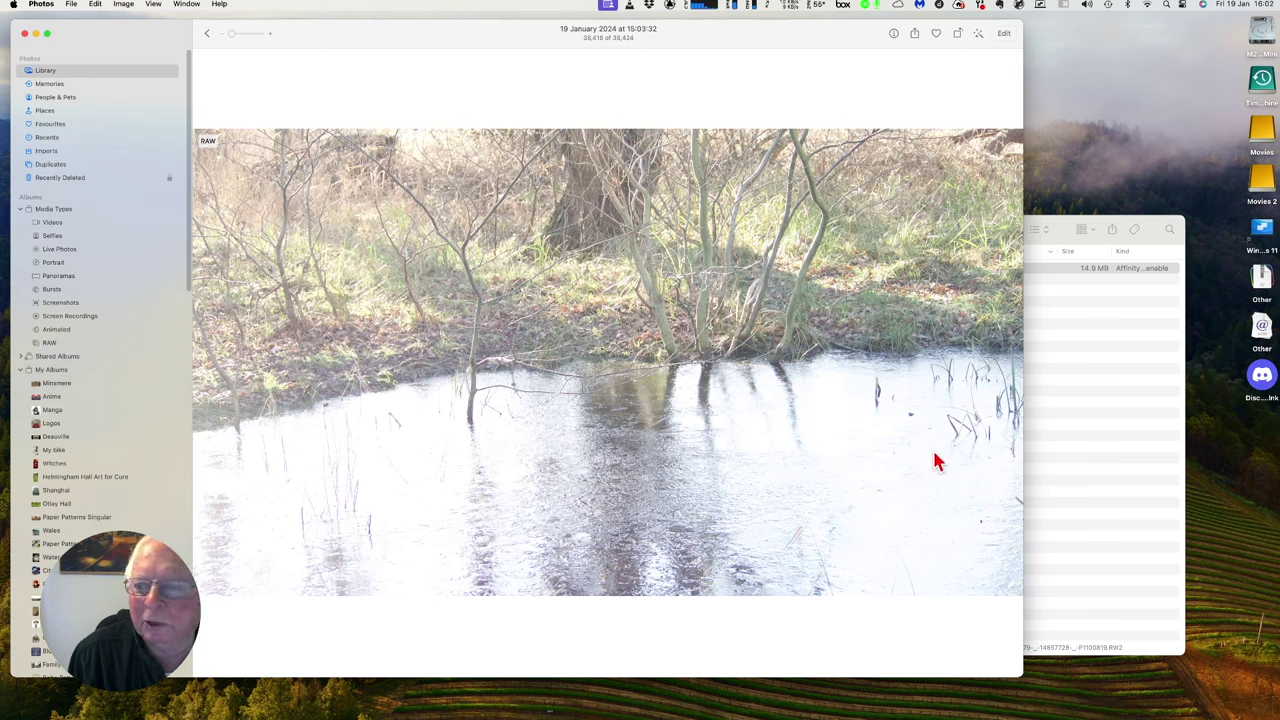
left_click(1077, 452)
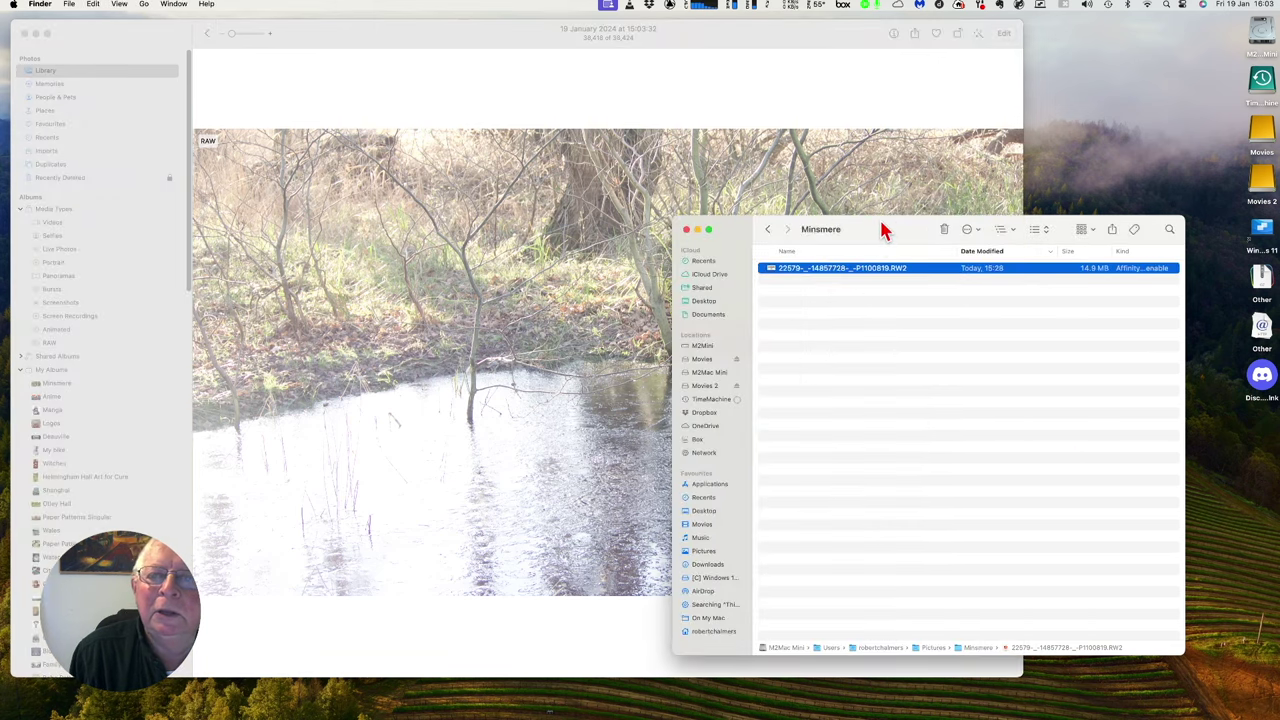
left_click_drag(880, 232, 527, 110)
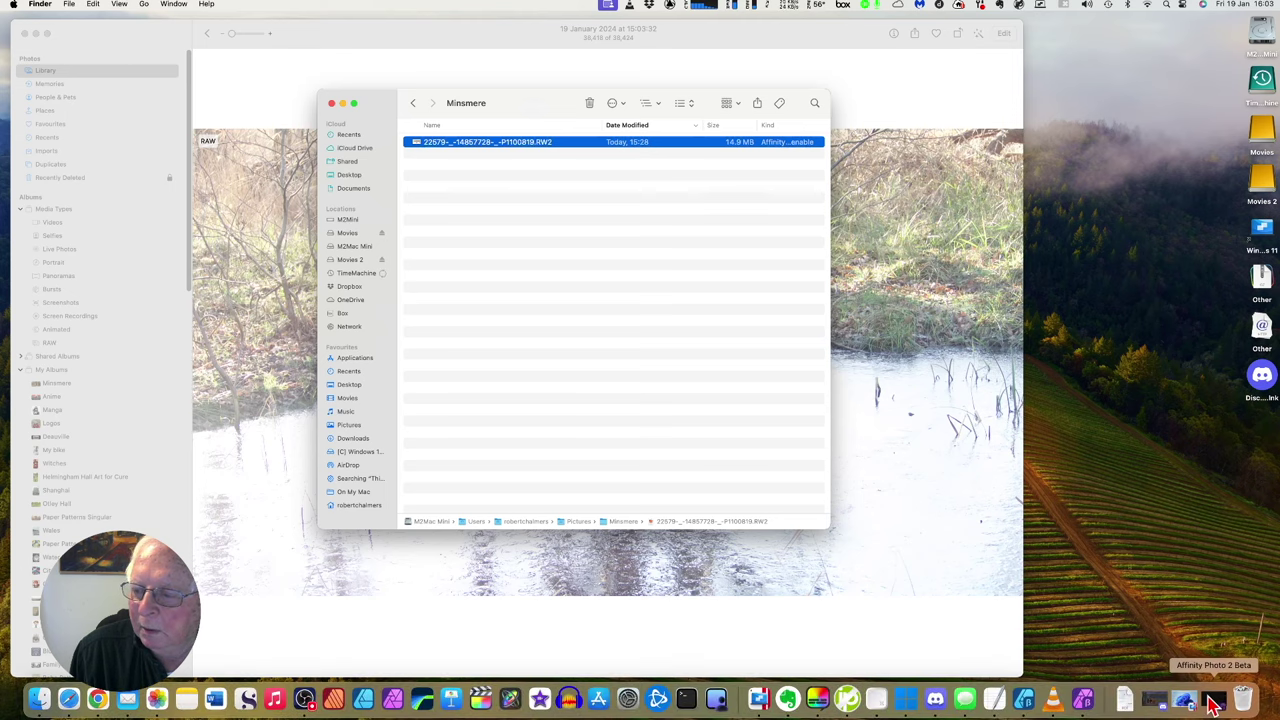
- Open P1100819.RW2 from the Minsmere folder through File > Open in Affinity Photo 2
left_click(1120, 694)
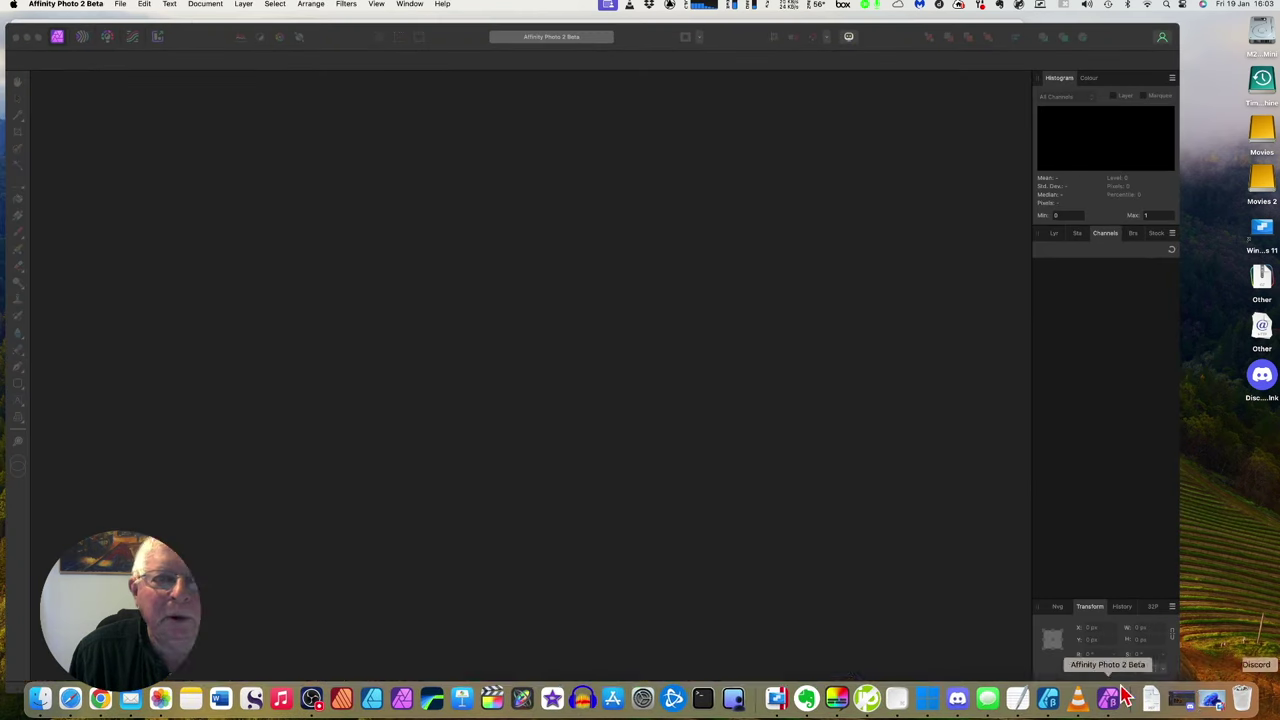
left_click(120, 5)
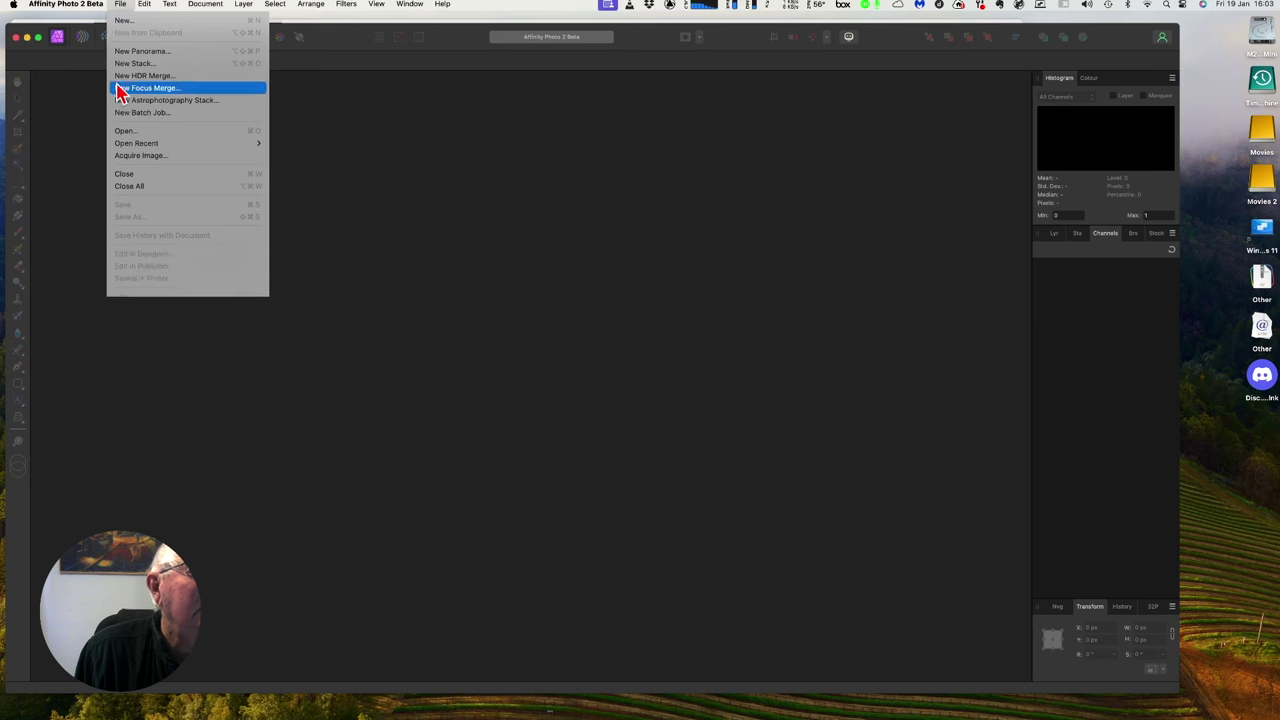
left_click(129, 134)
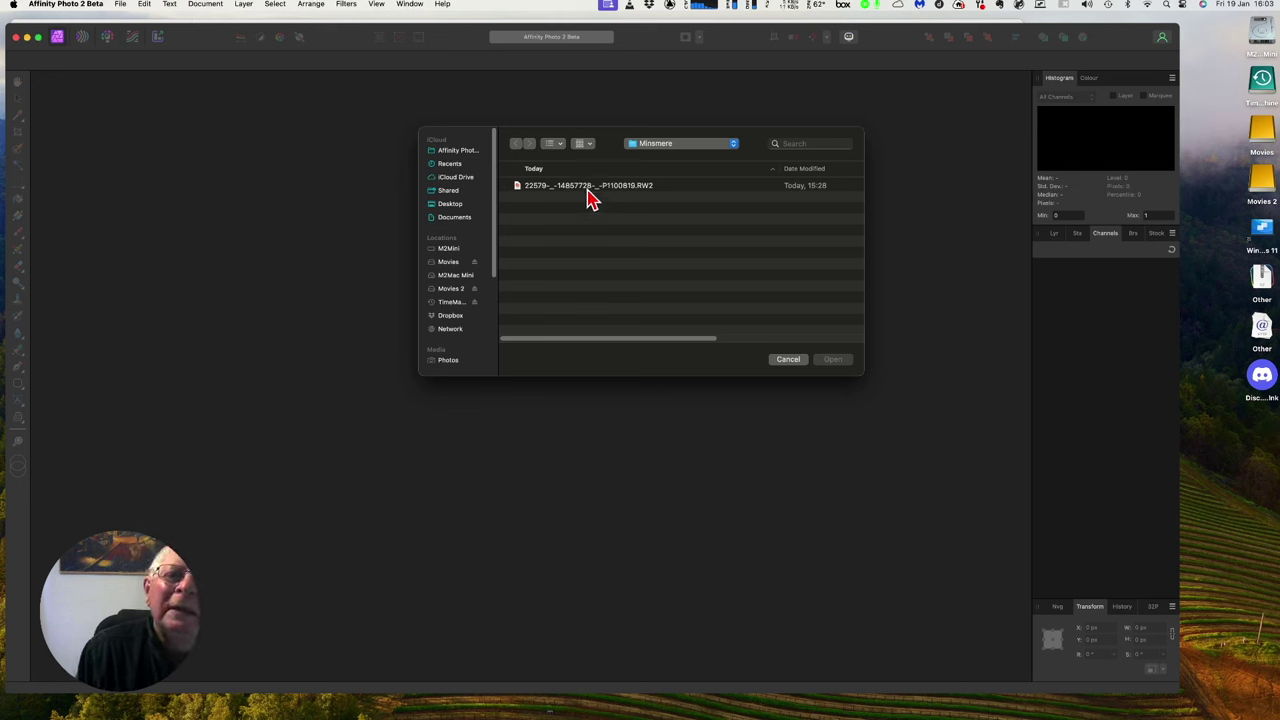
left_click(590, 186)
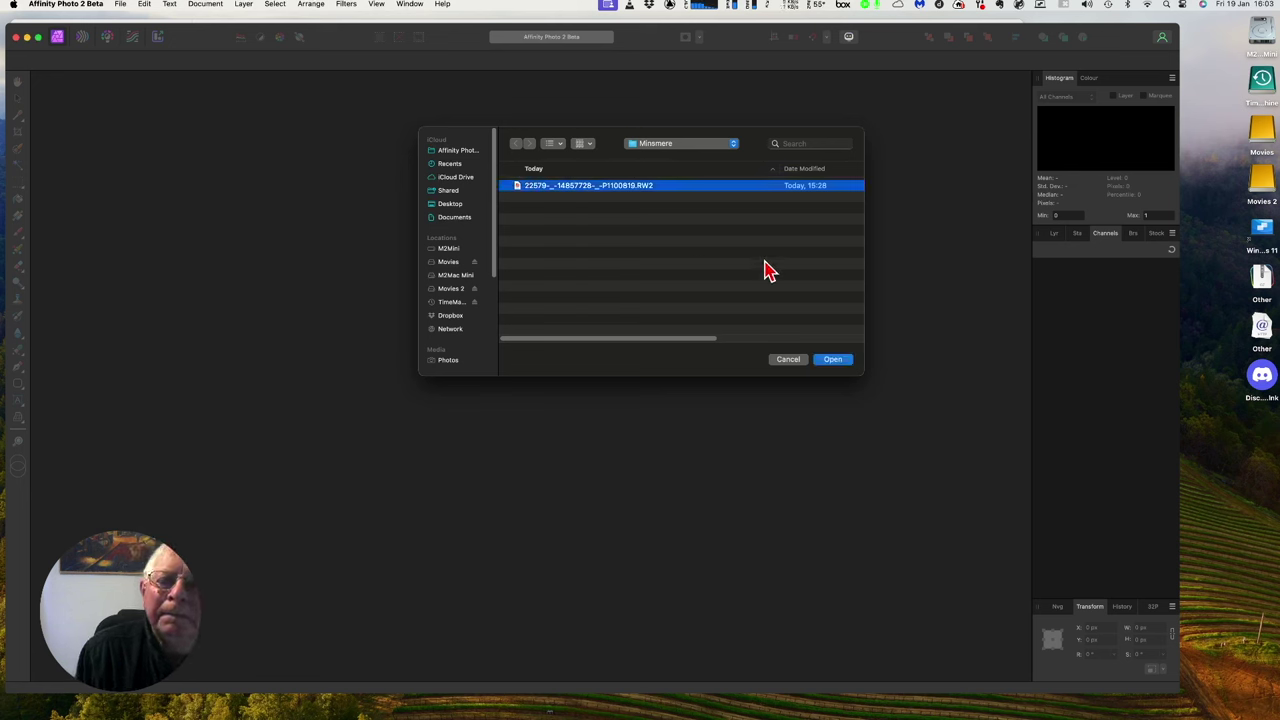
left_click(833, 362)
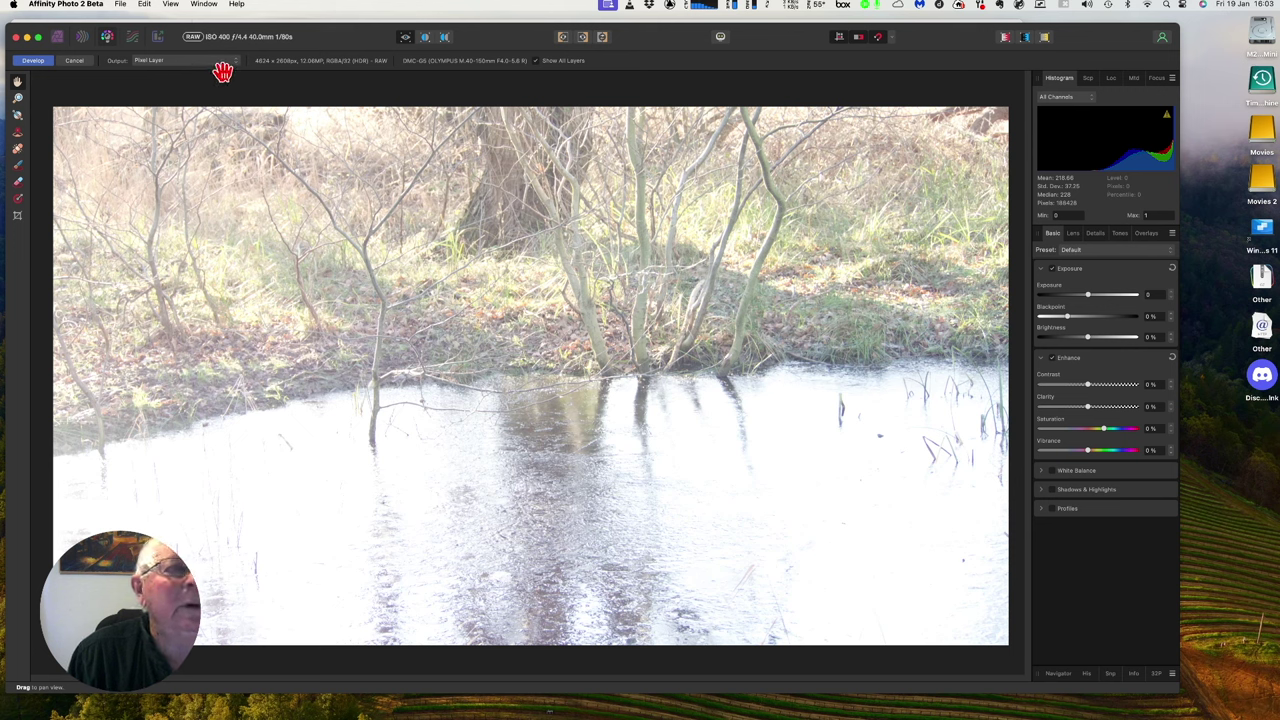
- Check the Develop output dropdown and keep Pixel Layer selected
left_click(212, 62)
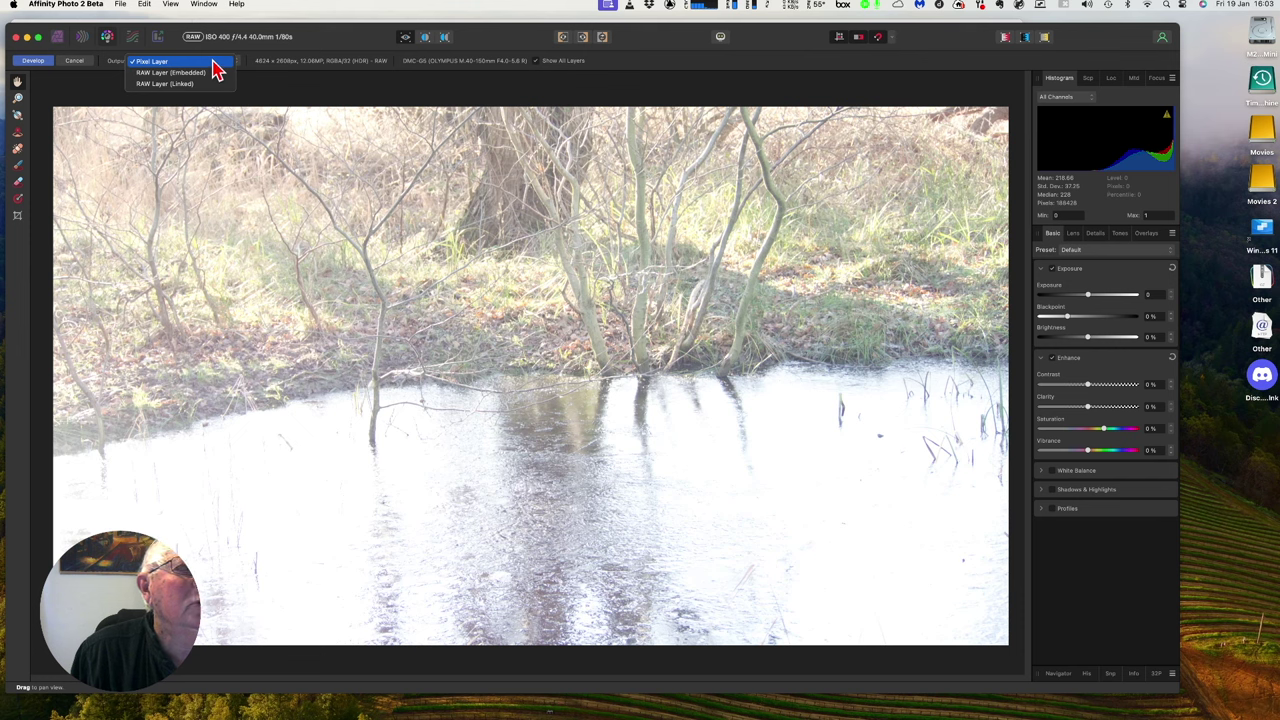
left_click(213, 62)
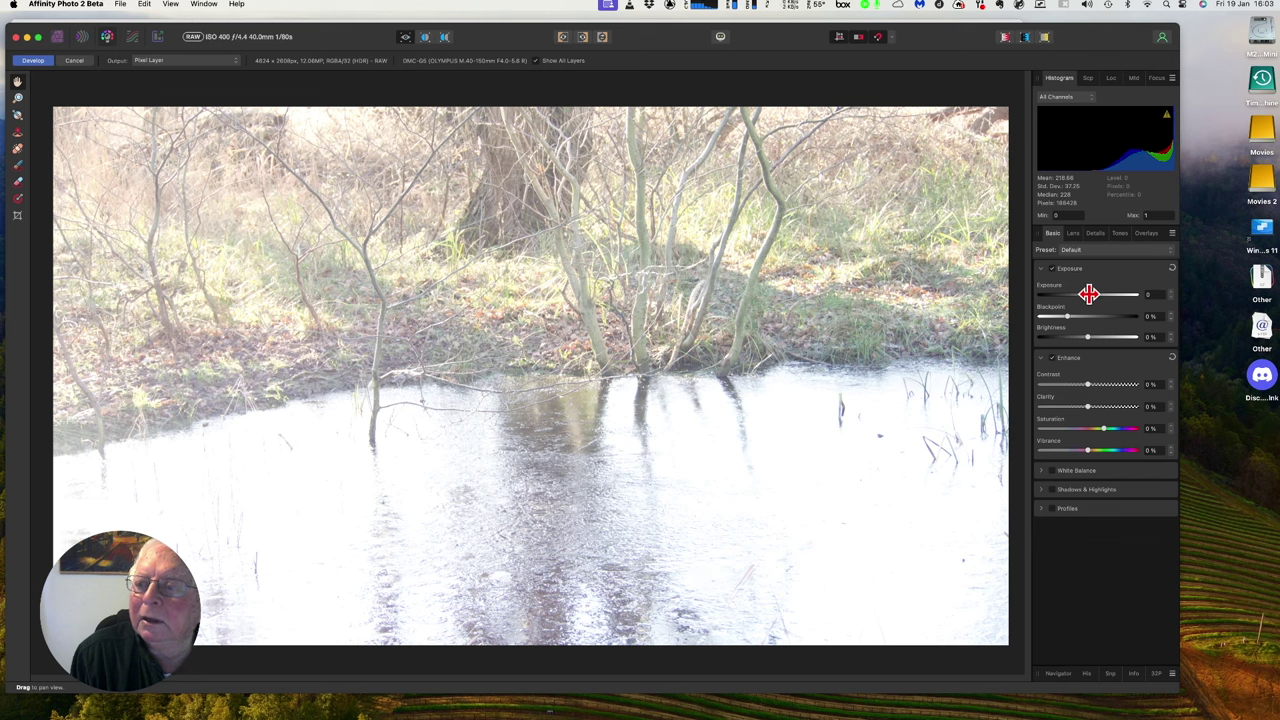
- Lower exposure to -2.313, raise black point to 4% and brightness to about 10%
left_click_drag(1088, 293, 1067, 293)
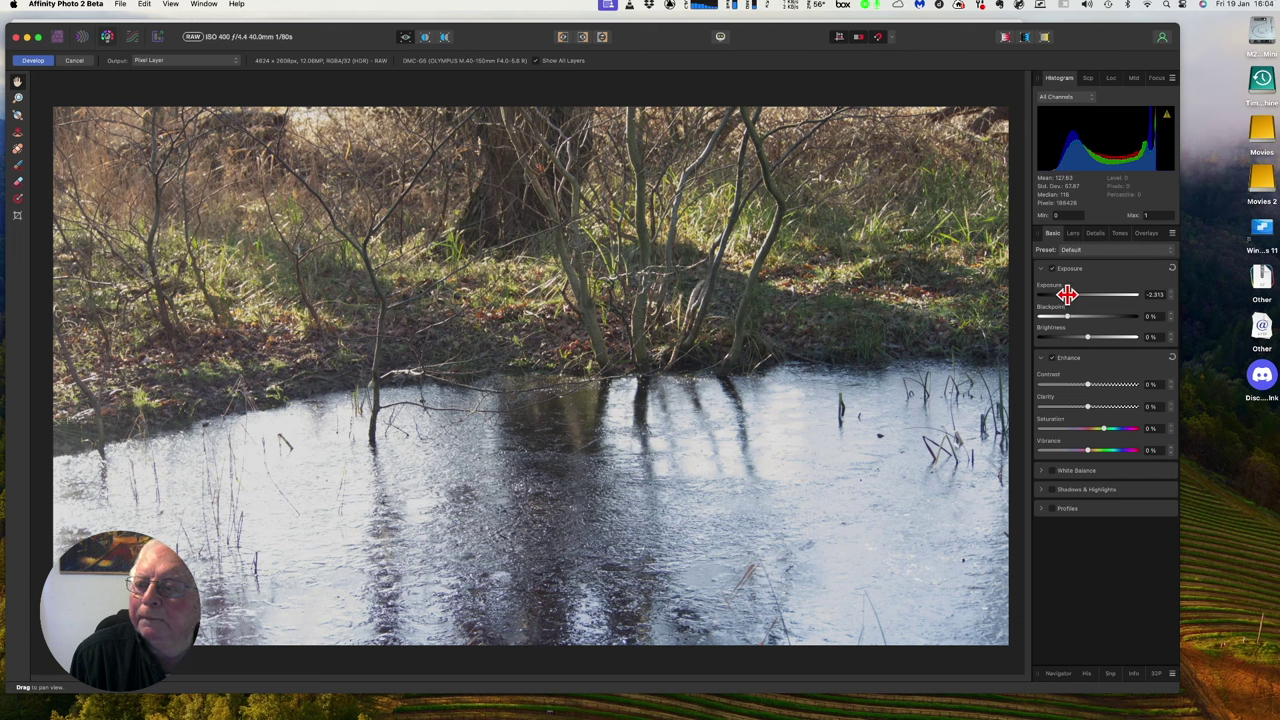
left_click_drag(1068, 316, 1079, 318)
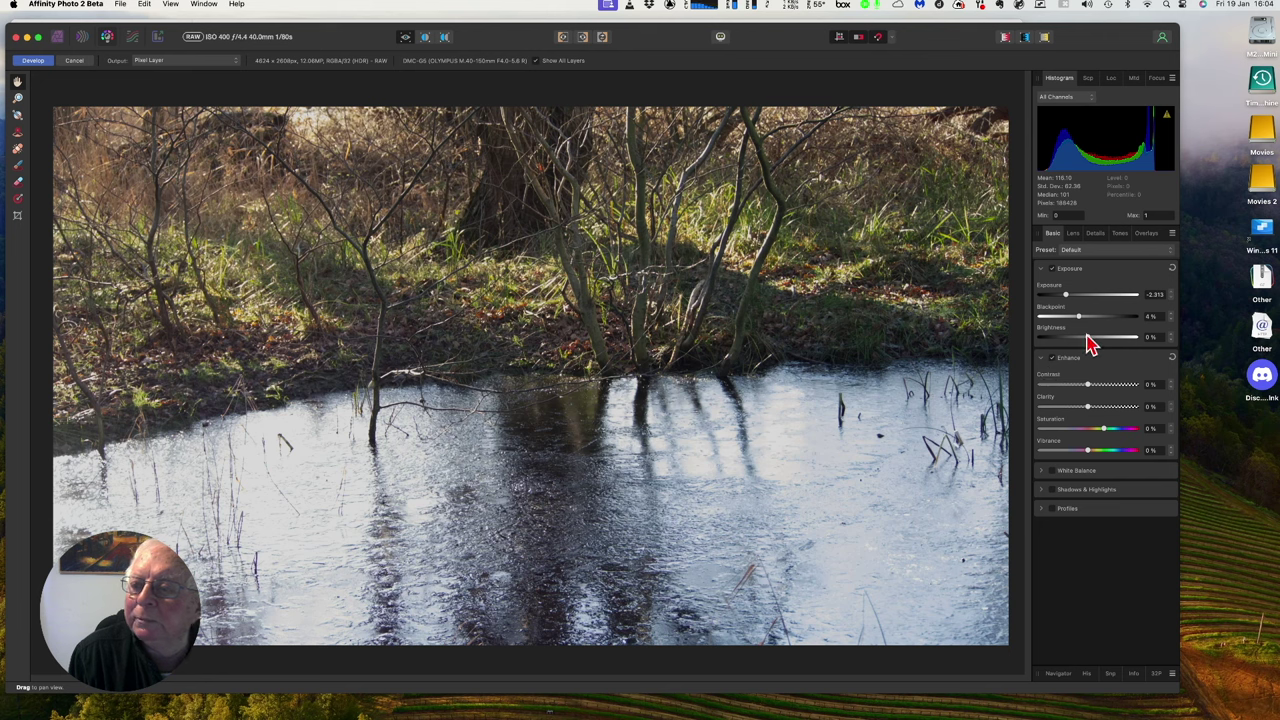
left_click_drag(1090, 341, 1109, 342)
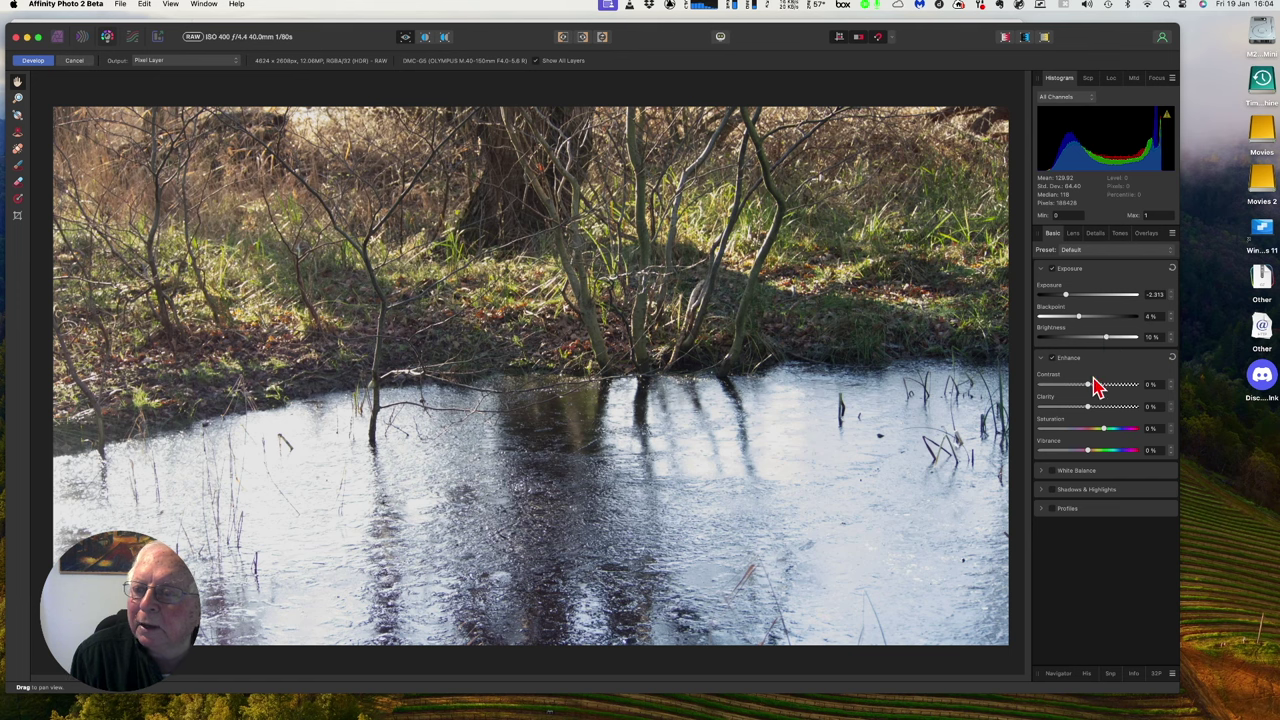
- Set Enhance contrast 9%, clarity 15%, saturation 17% and vibrance 6%
left_click_drag(1088, 390, 1097, 392)
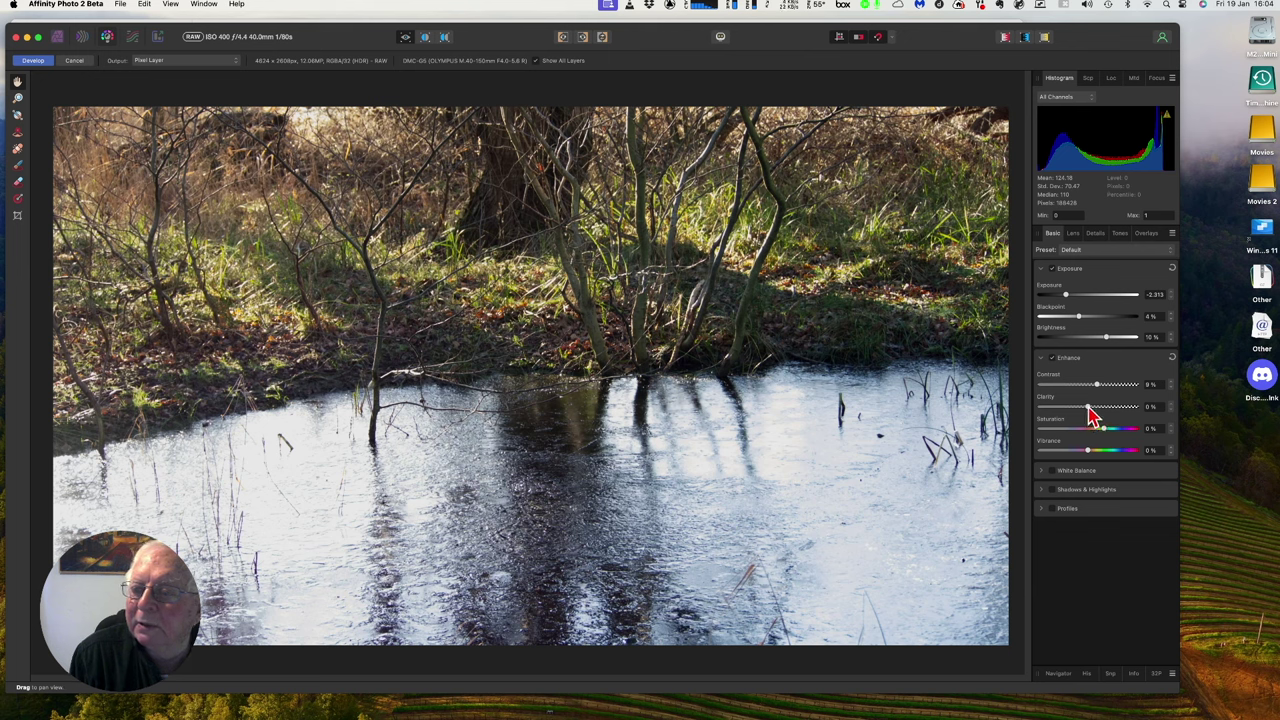
left_click_drag(1090, 414, 1097, 416)
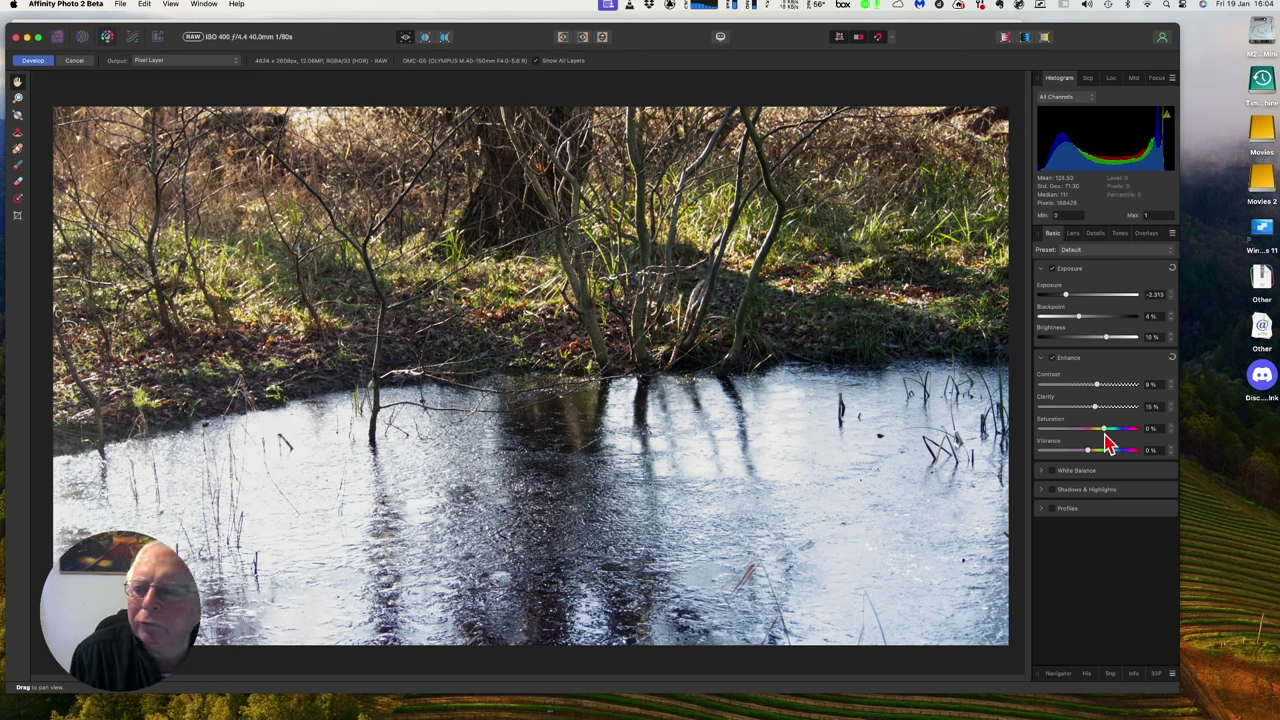
left_click_drag(1107, 436, 1119, 437)
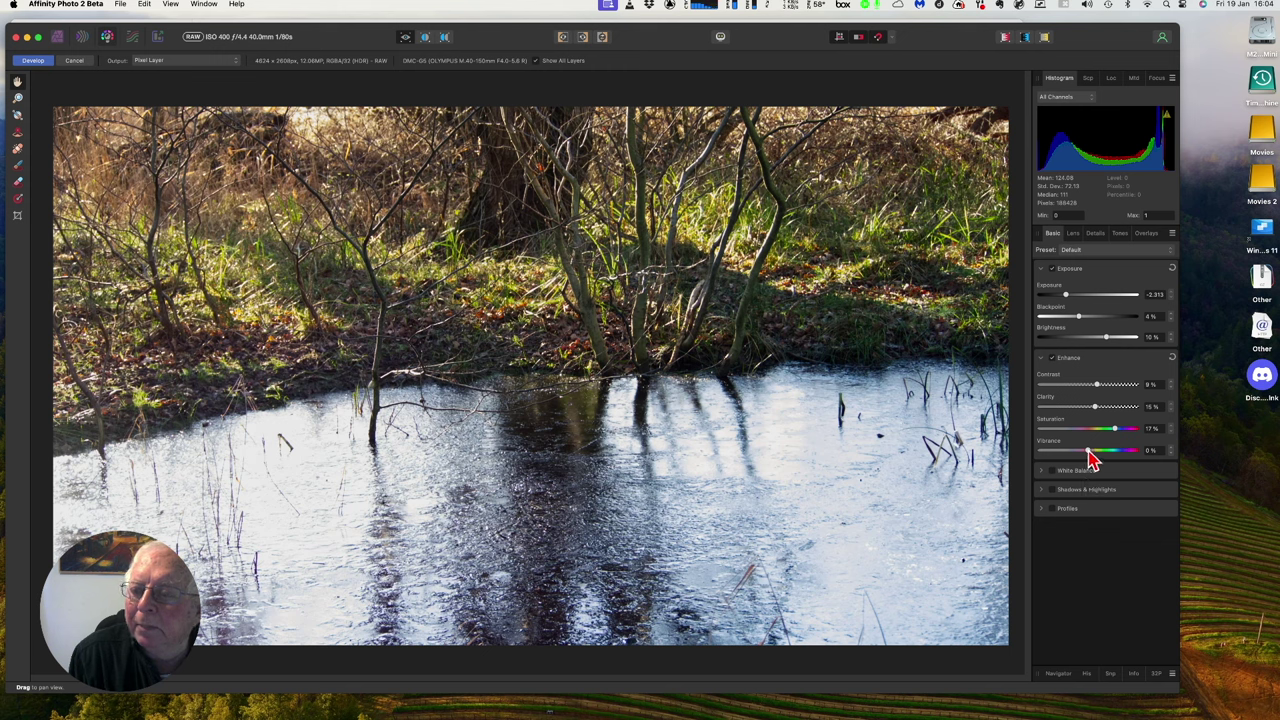
left_click_drag(1089, 452, 1093, 452)
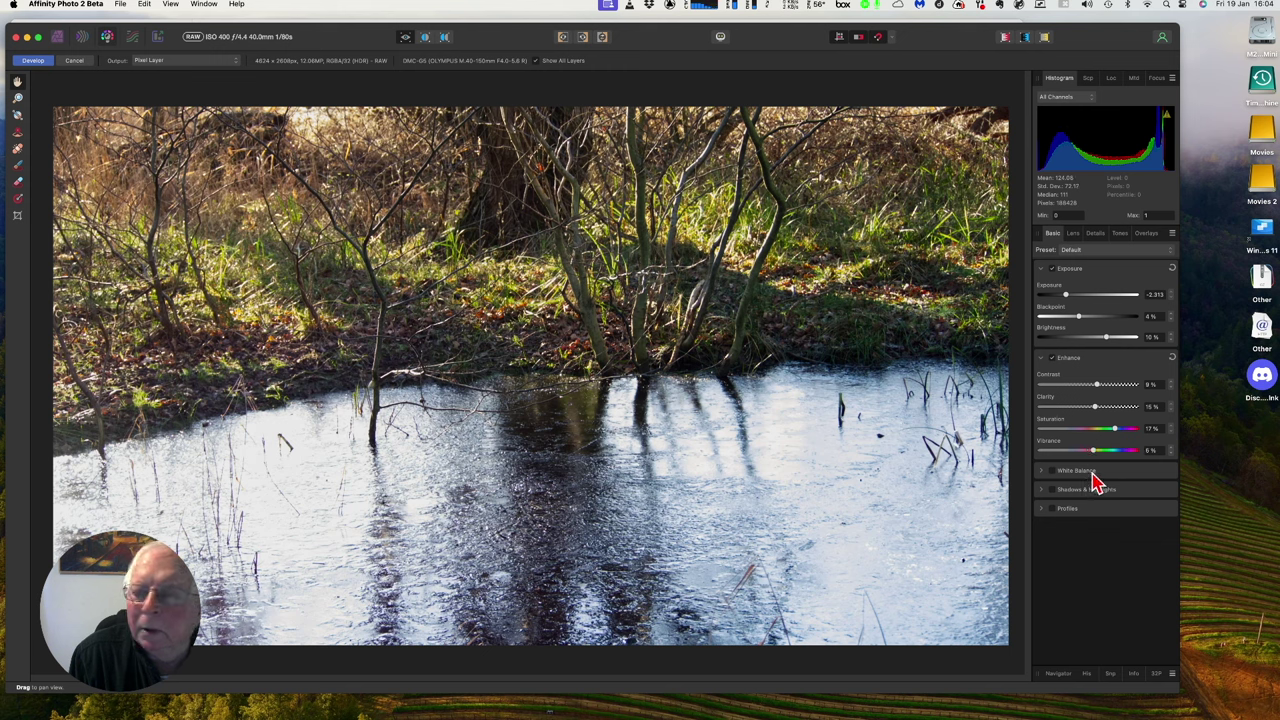
- Set and enable white balance at 5348 K temperature with -6% tint
left_click(1041, 490)
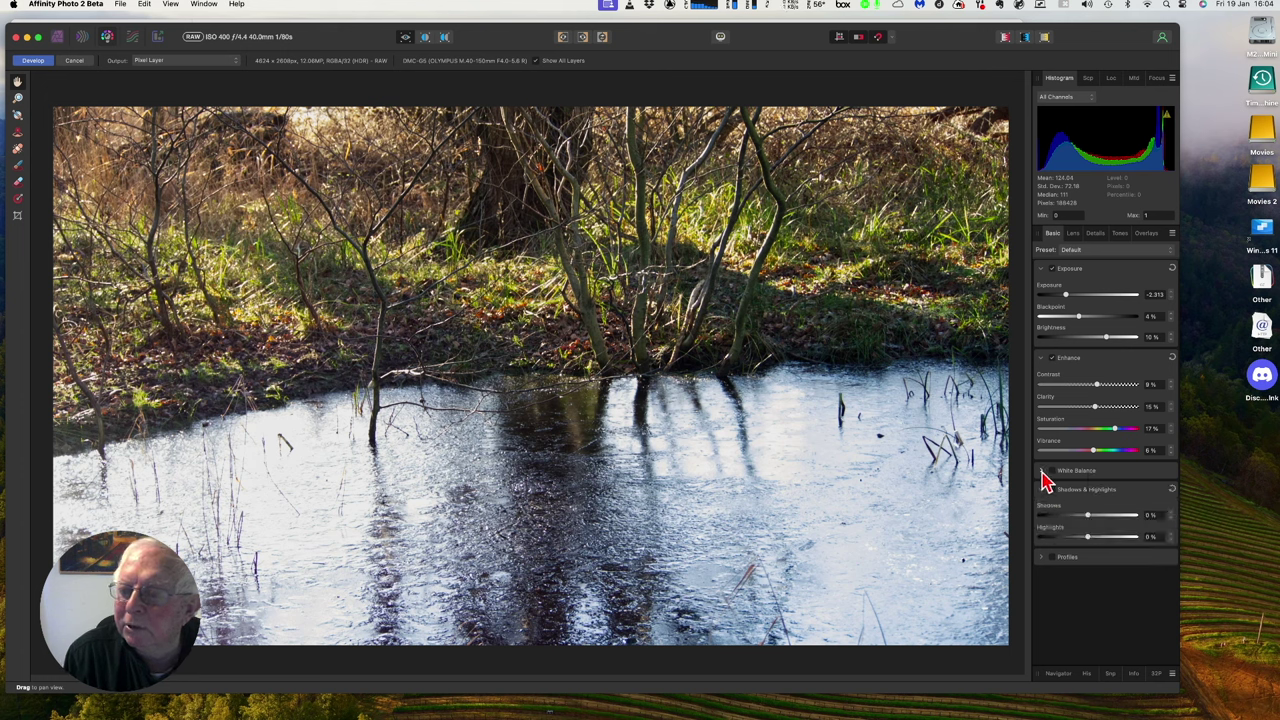
left_click(1041, 470)
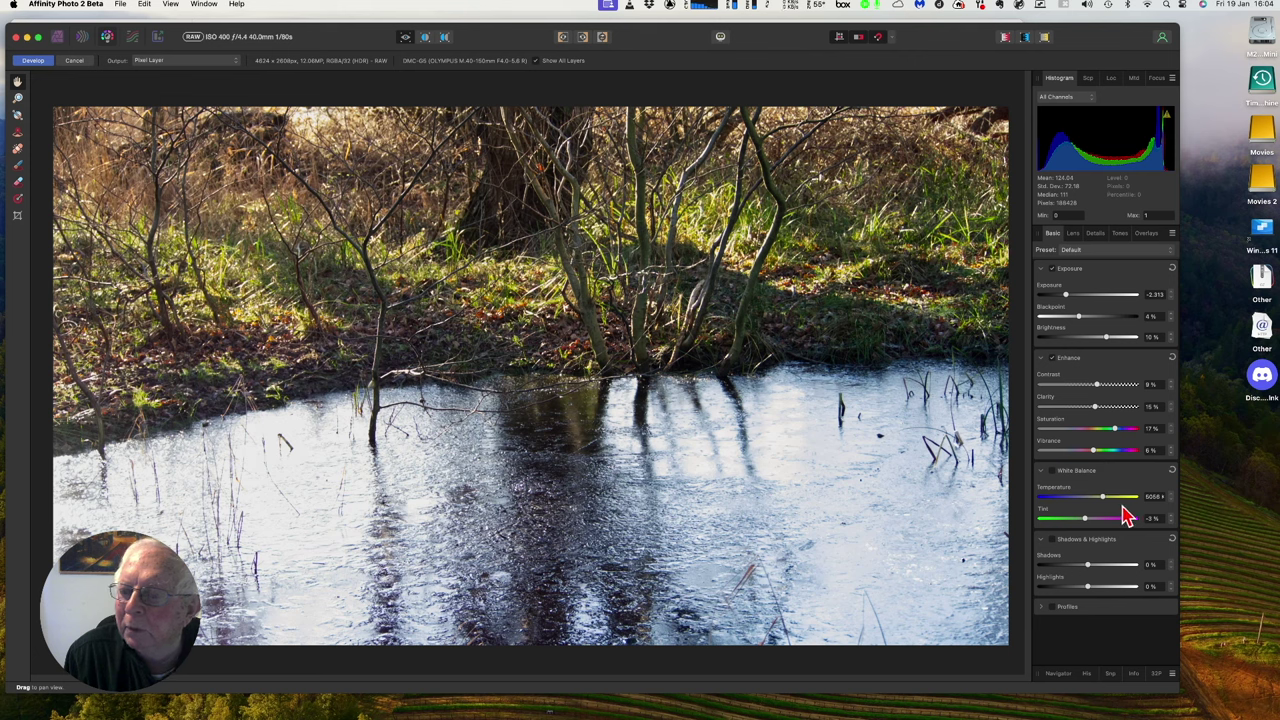
left_click_drag(1104, 499, 1107, 499)
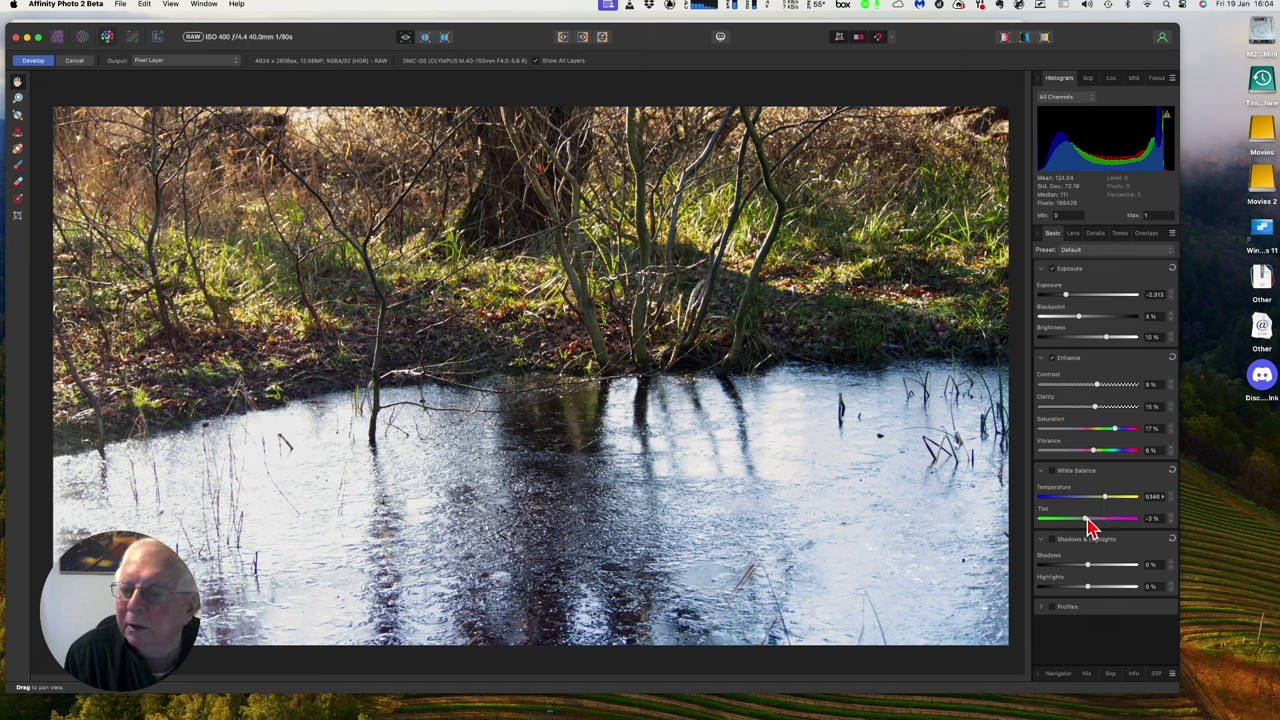
left_click_drag(1085, 521, 1082, 521)
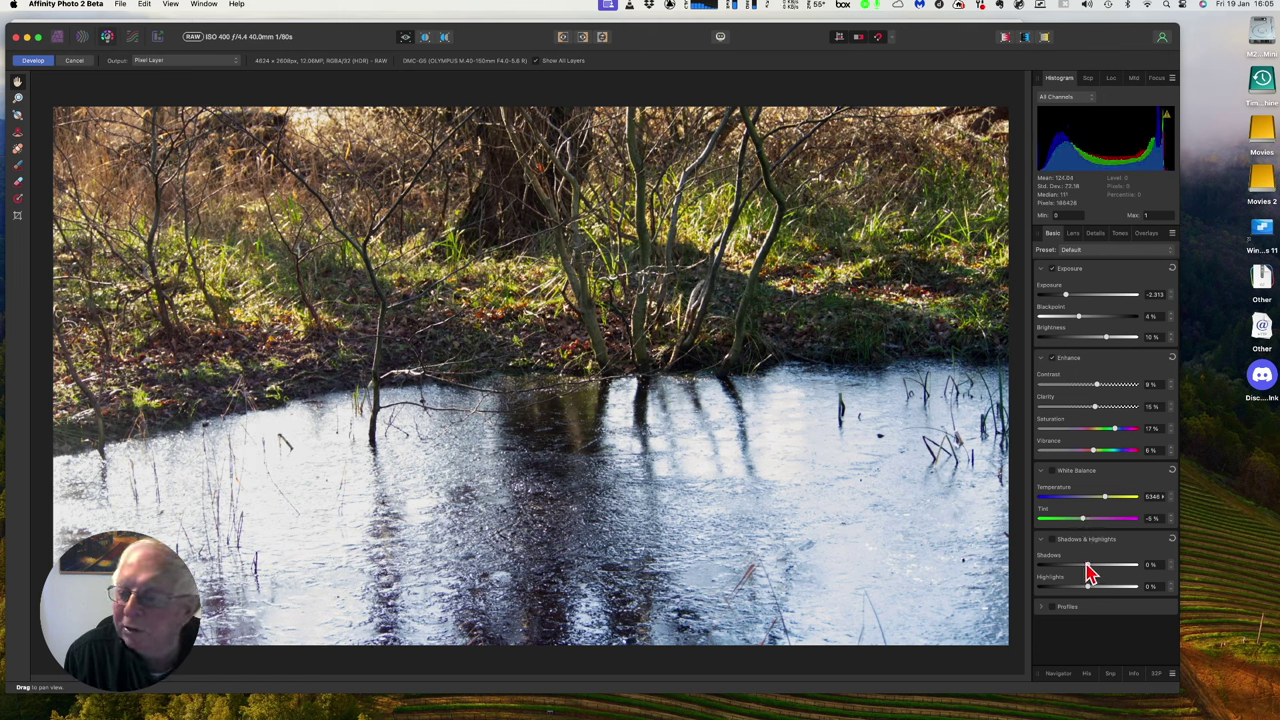
left_click(1052, 472)
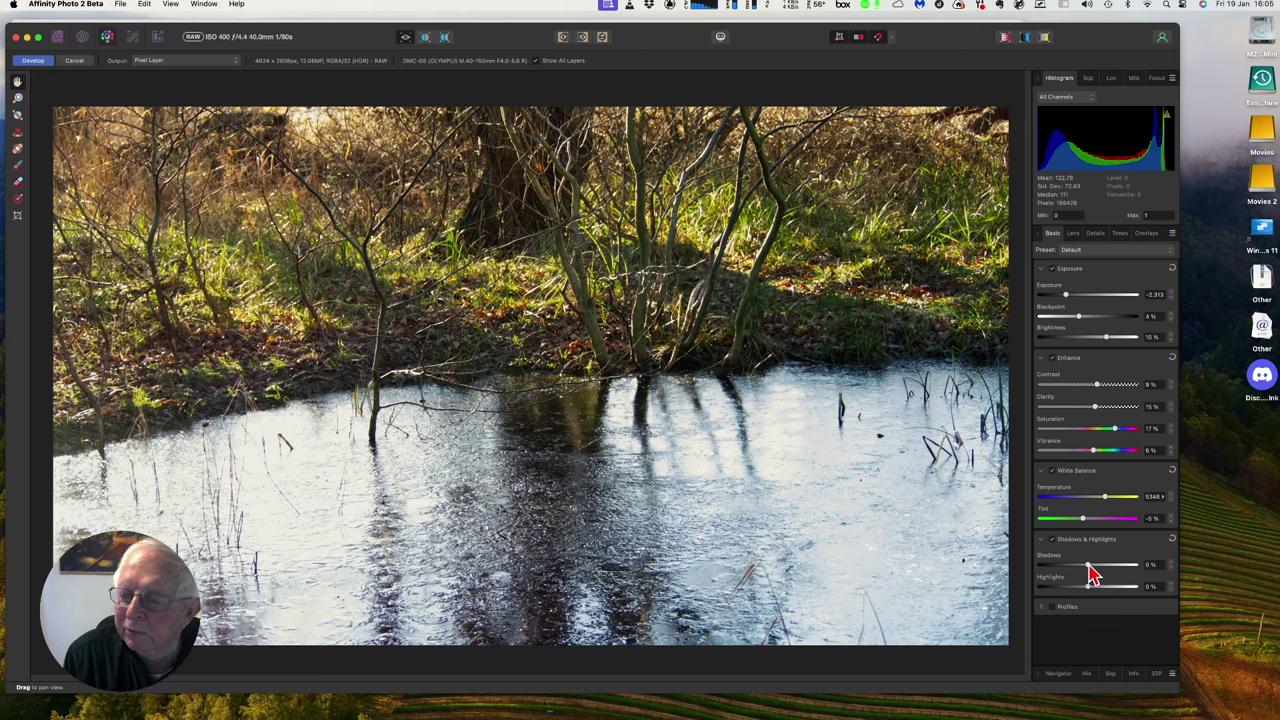
- Lift shadows to 26% and highlights to 8%
mouse_move(1090, 575)
left_mouse_down()
mouse_move(1103, 571)
mouse_move(1090, 568)
left_mouse_up()
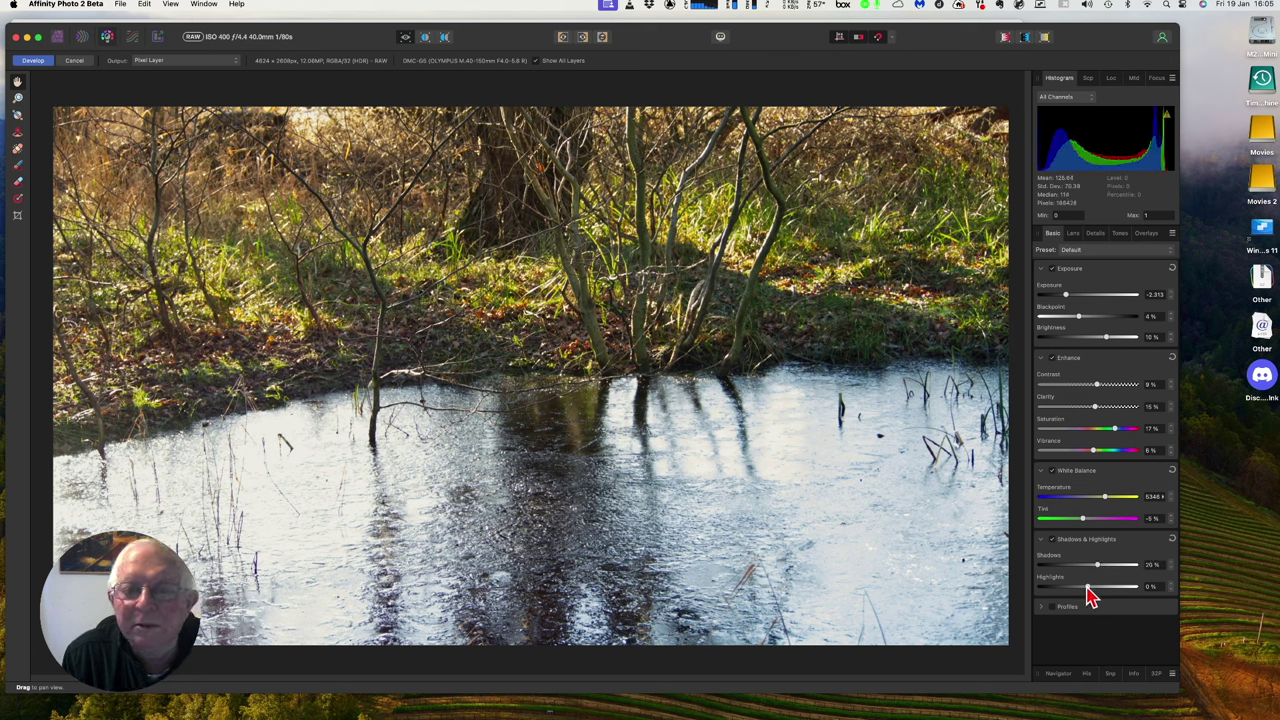
left_click_drag(1088, 590, 1094, 589)
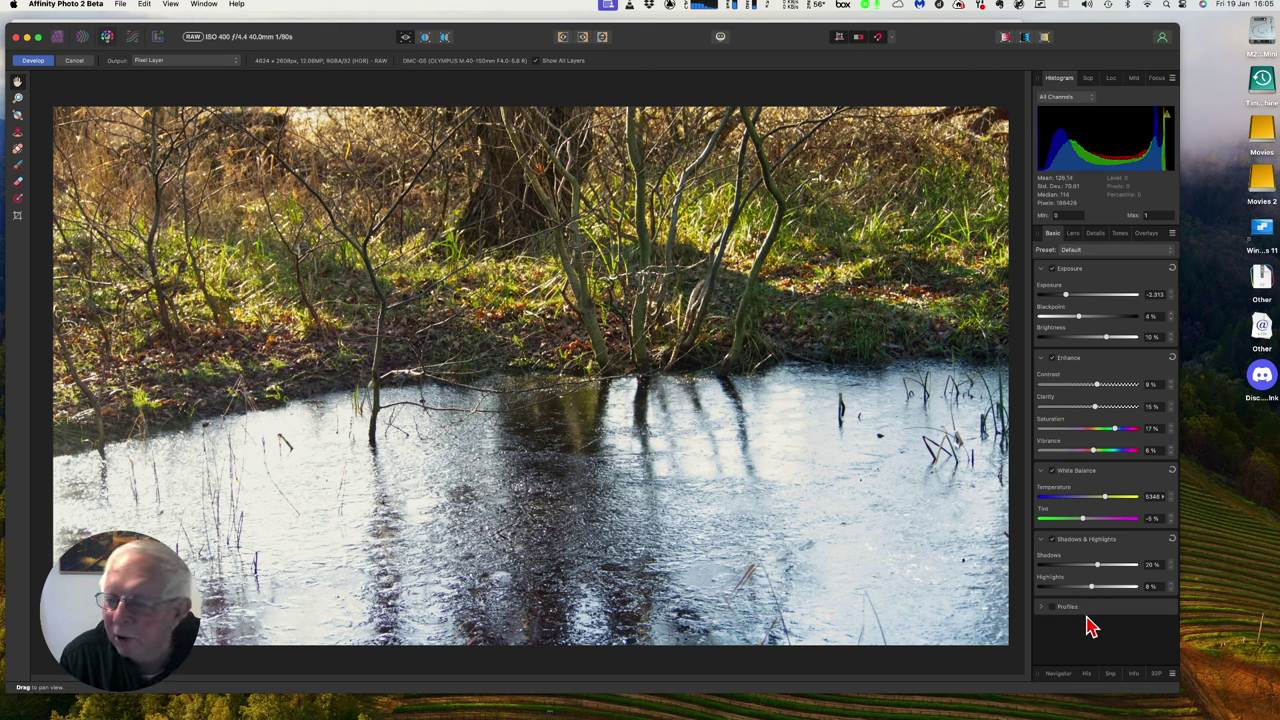
left_click(1041, 612)
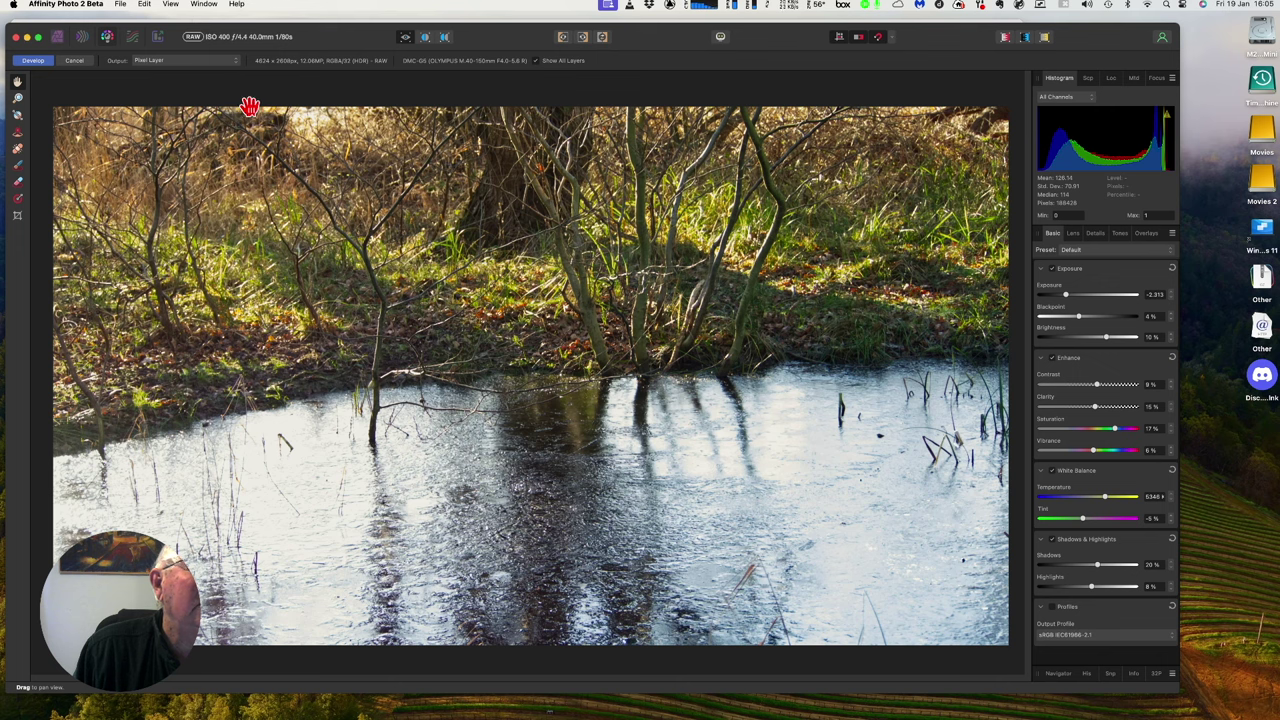
- Commit the RAW development with the Develop button, turning the pond photo into a pixel layer
left_click(35, 62)
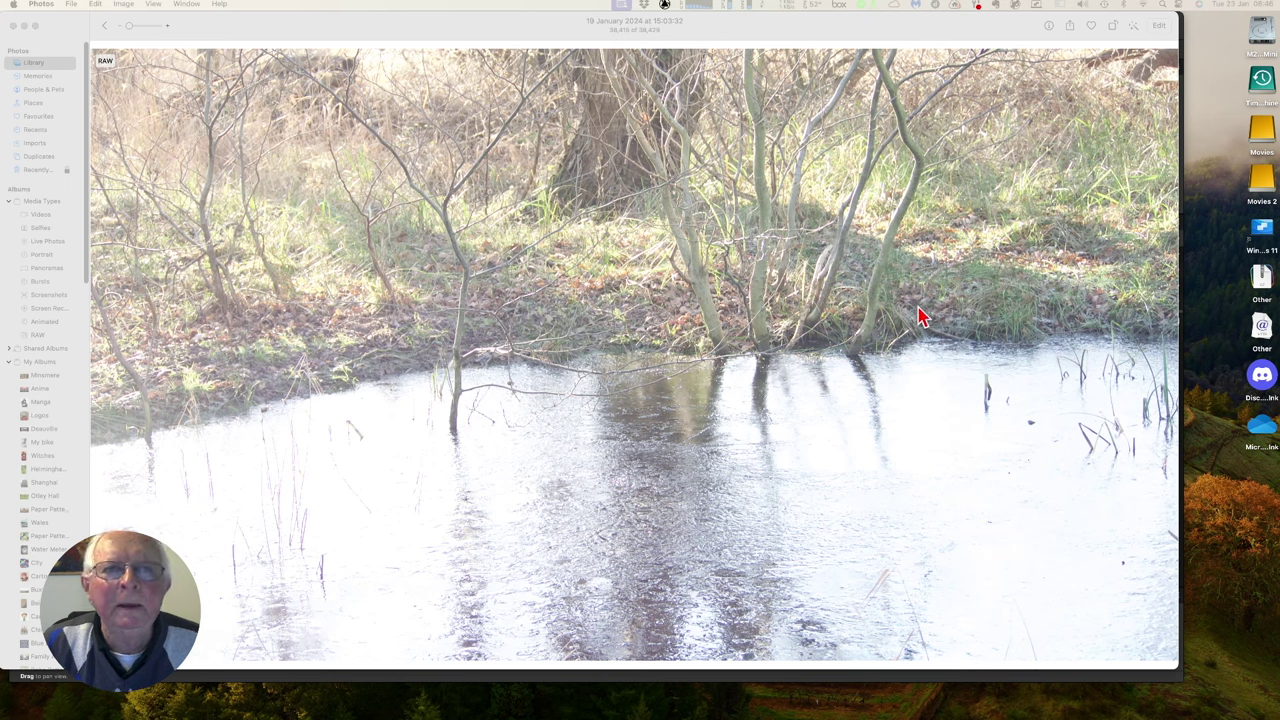
- Edit the pond photo in Photos and send it to the Edit in Affinity Photo extension
left_click(320, 38)
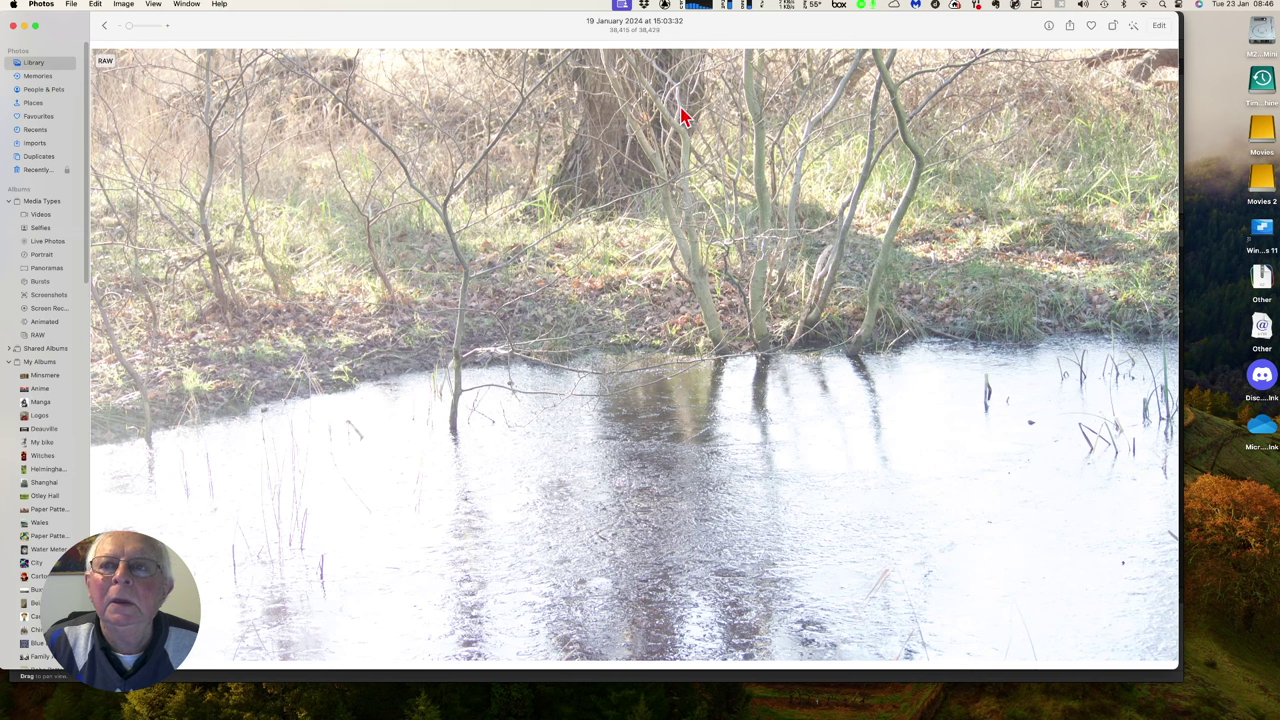
right_click(734, 213)
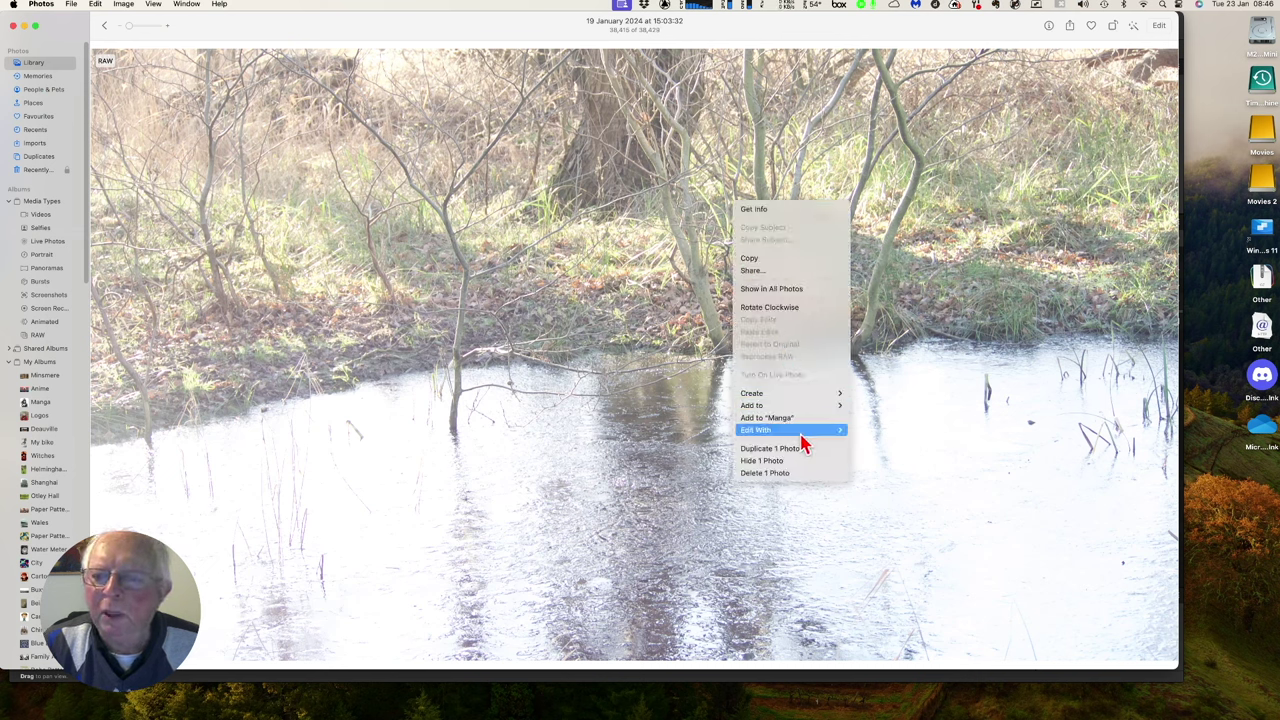
left_click(675, 310)
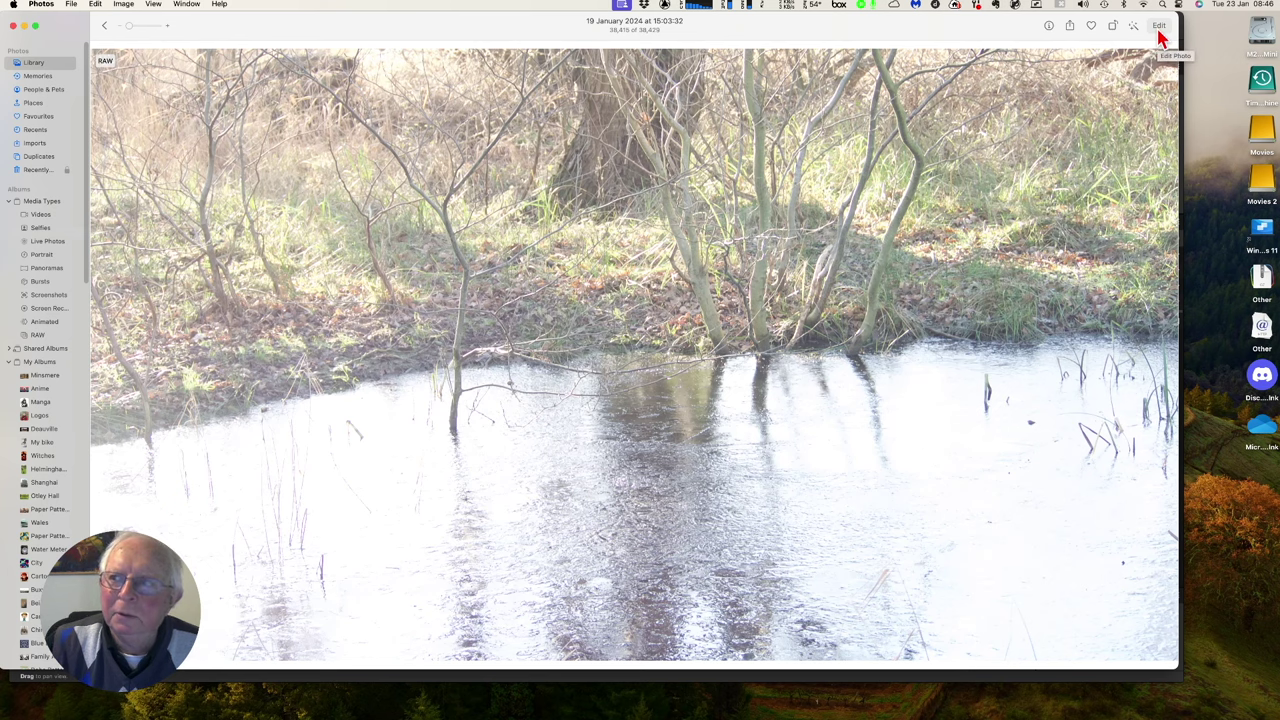
left_click(1160, 35)
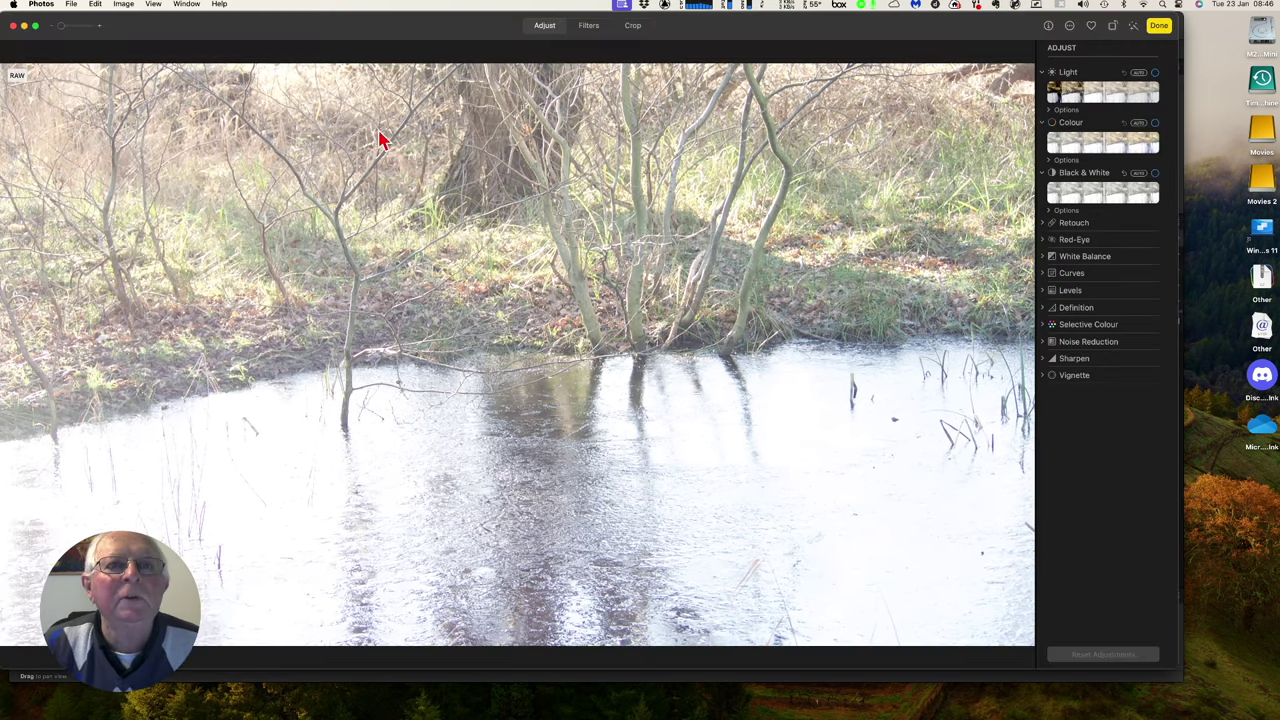
left_click_drag(360, 34, 397, 36)
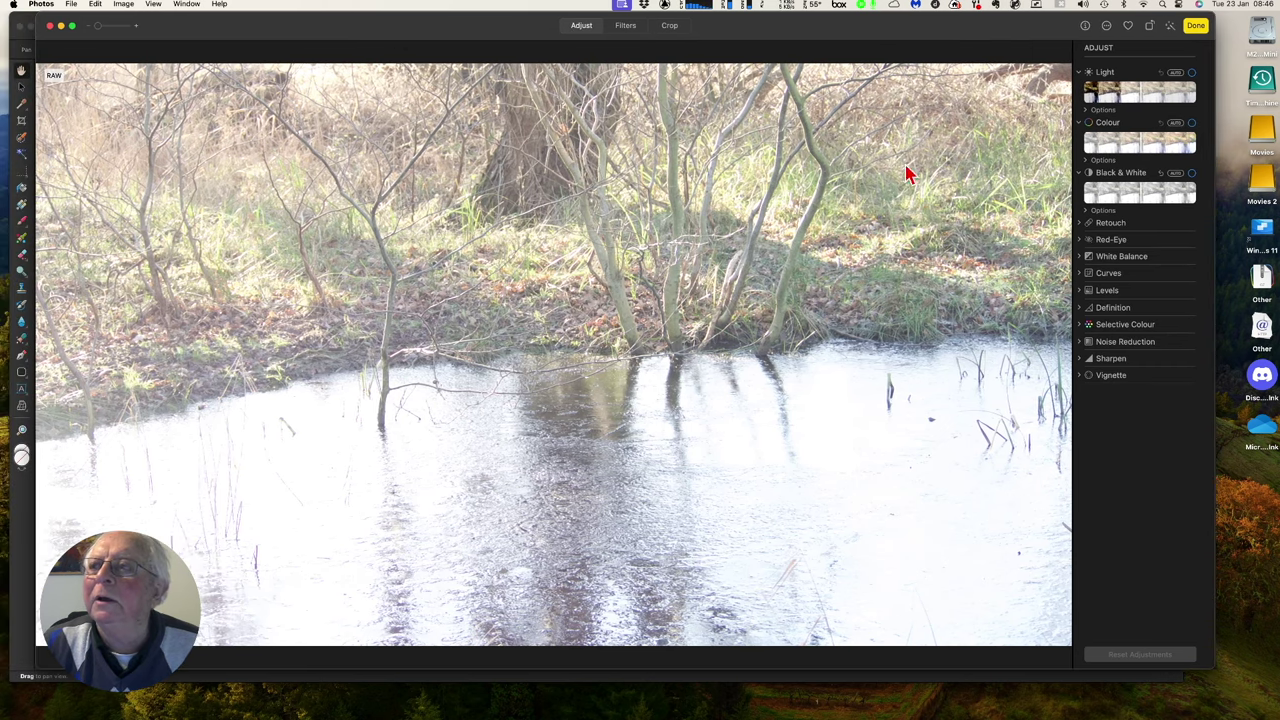
left_click(1107, 27)
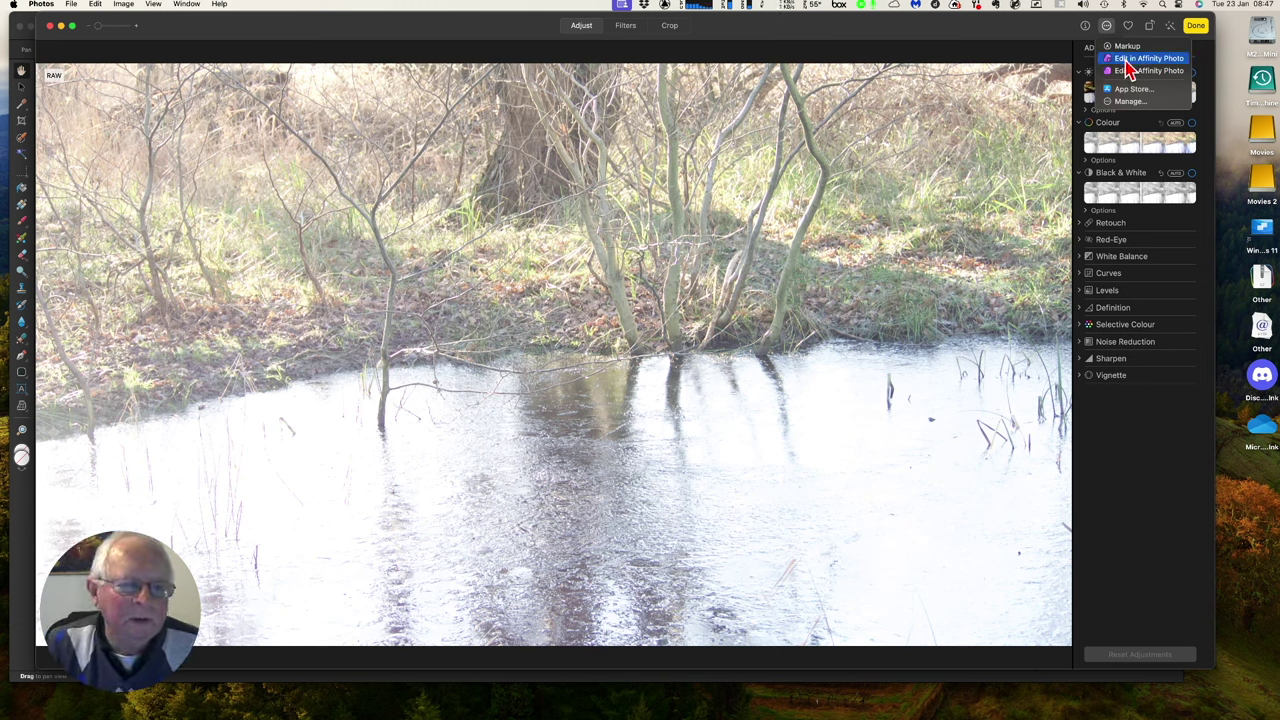
left_click(1126, 59)
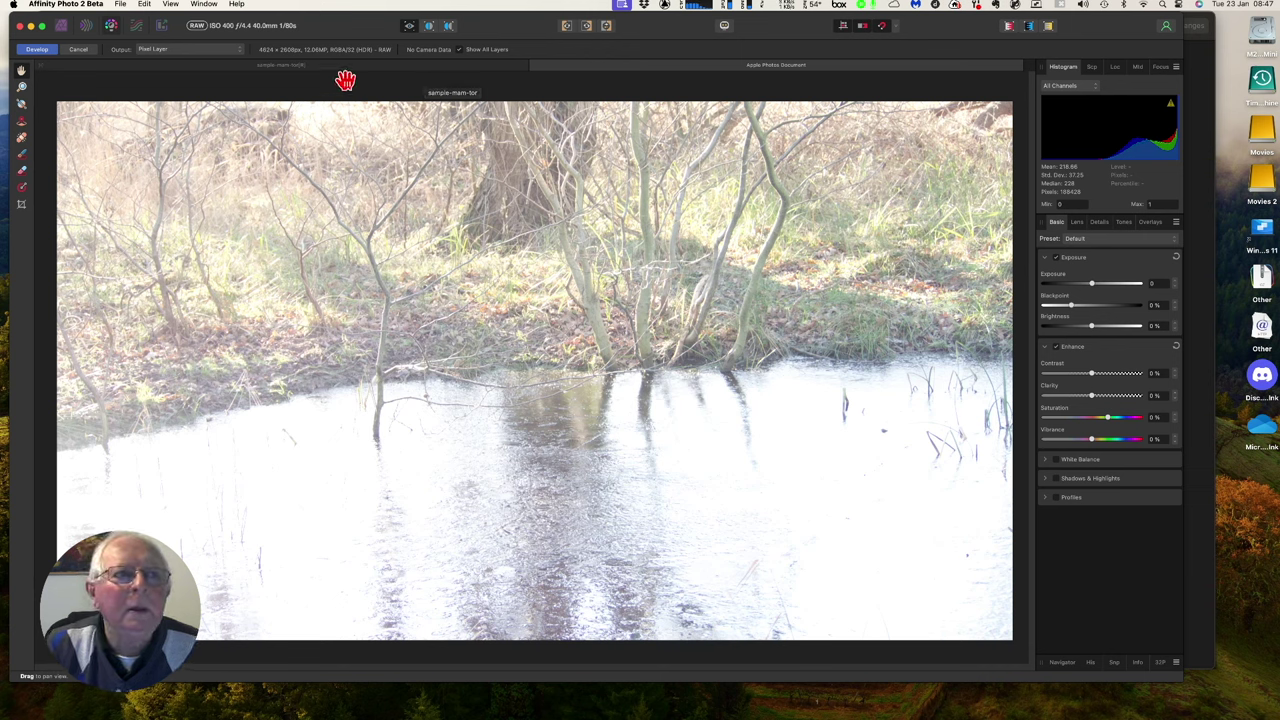
- Cancel the pond image's RAW develop and confirm, returning to the Mam Tor sunset image
left_click(82, 54)
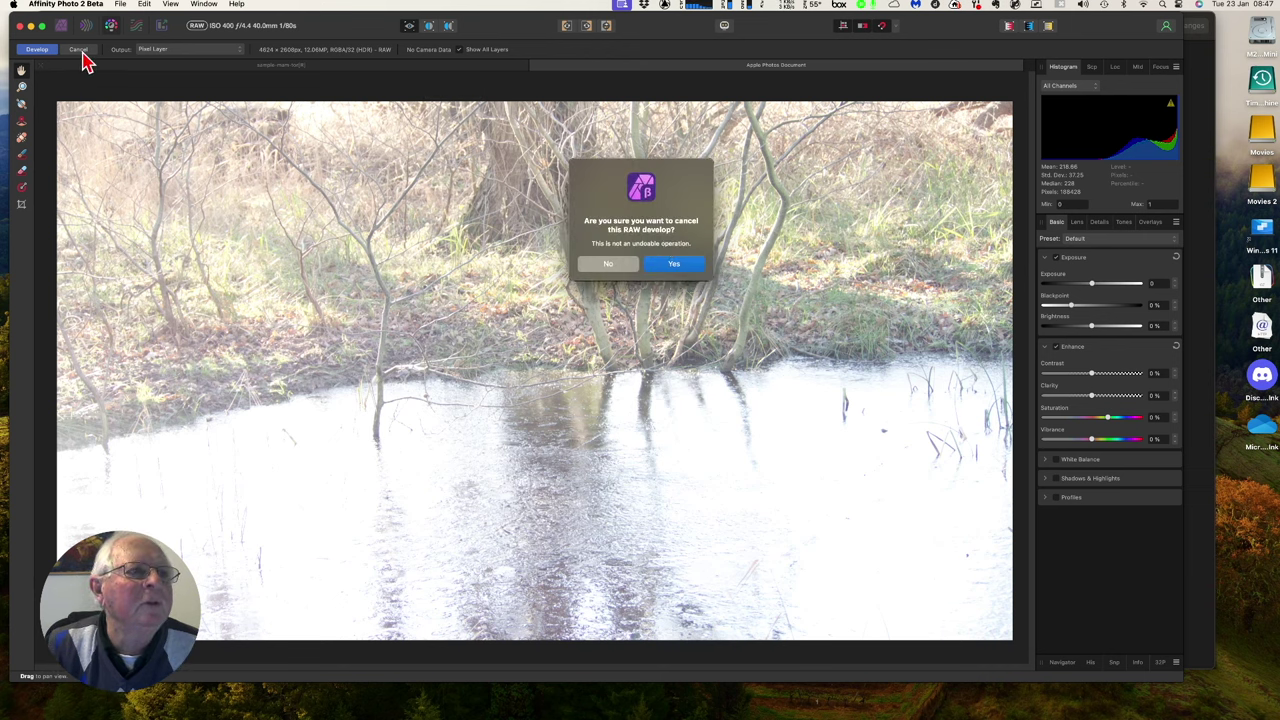
left_click(675, 266)
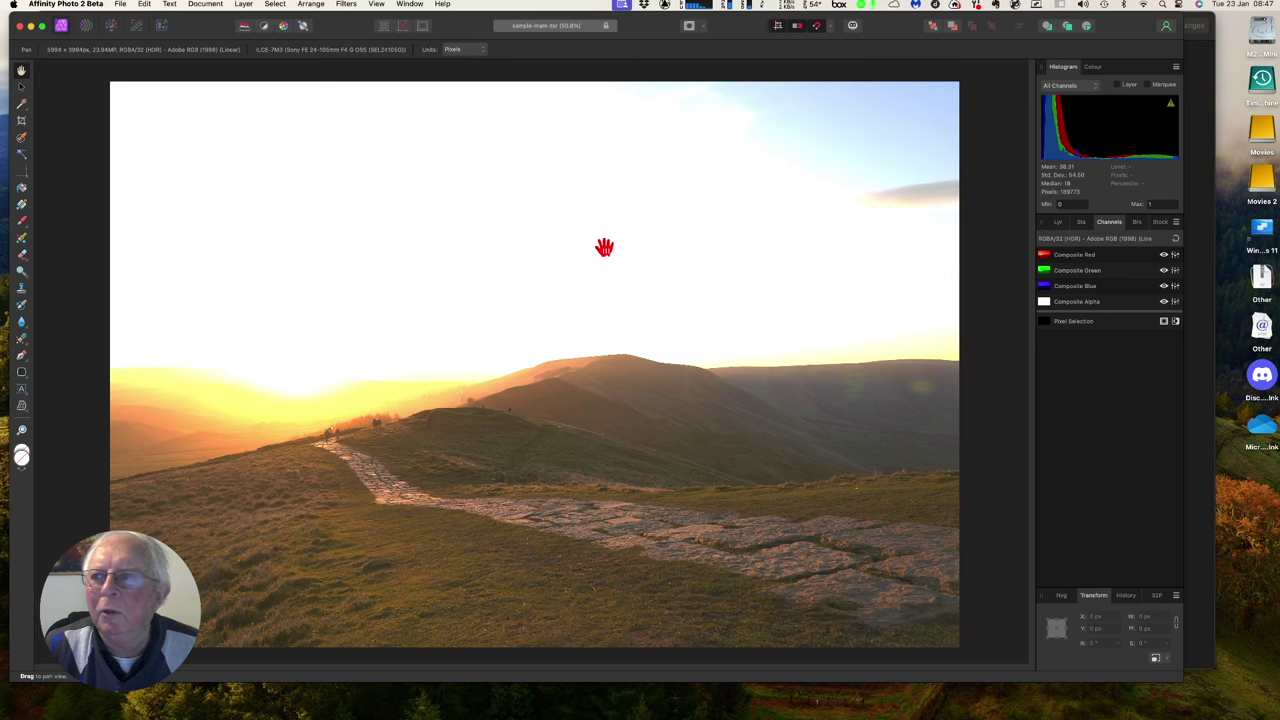
mouse_move(810, 715)
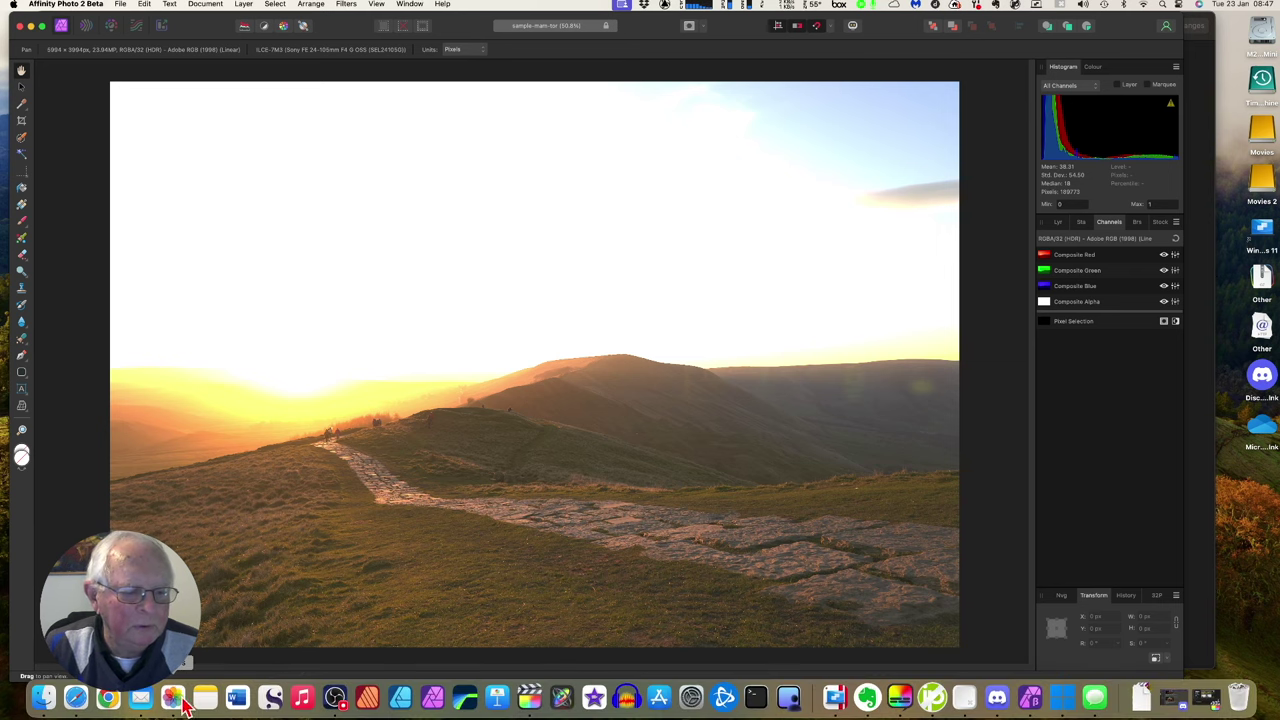
- Cancel the Photos extension edit, exit editing, and open the pond photo with Affinity Photo 2 Beta
left_click(170, 700)
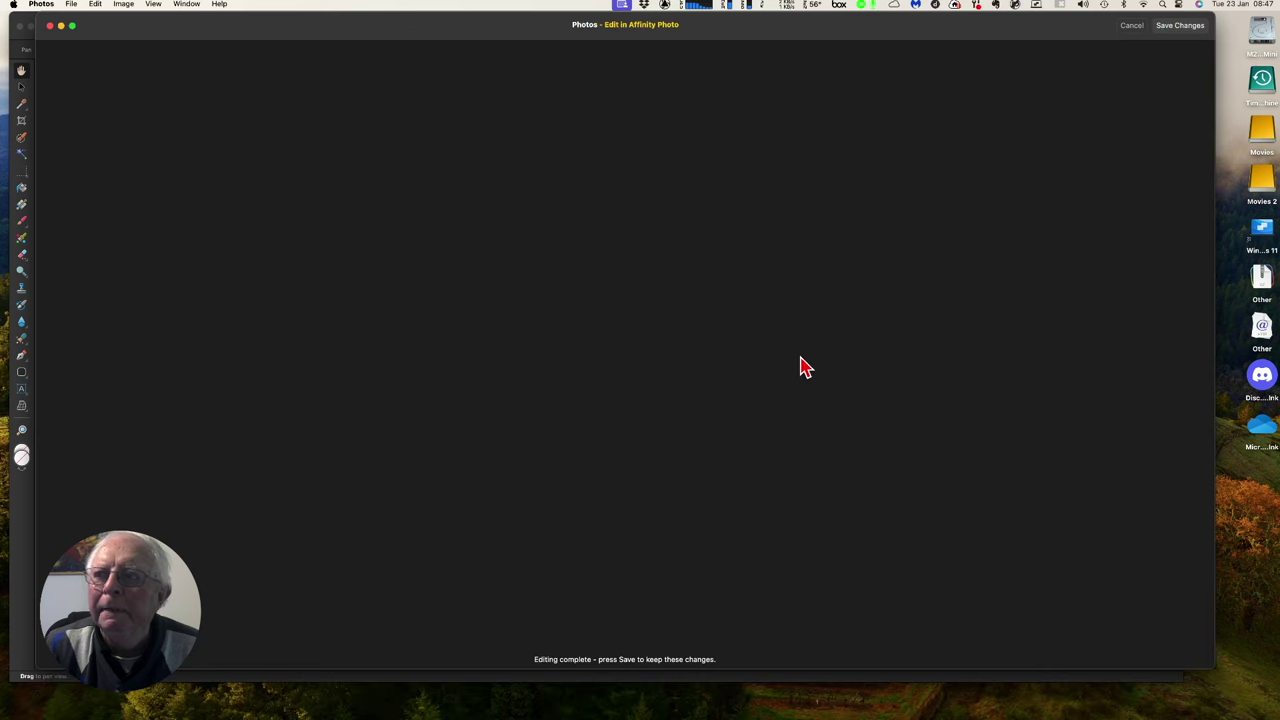
left_click(1131, 27)
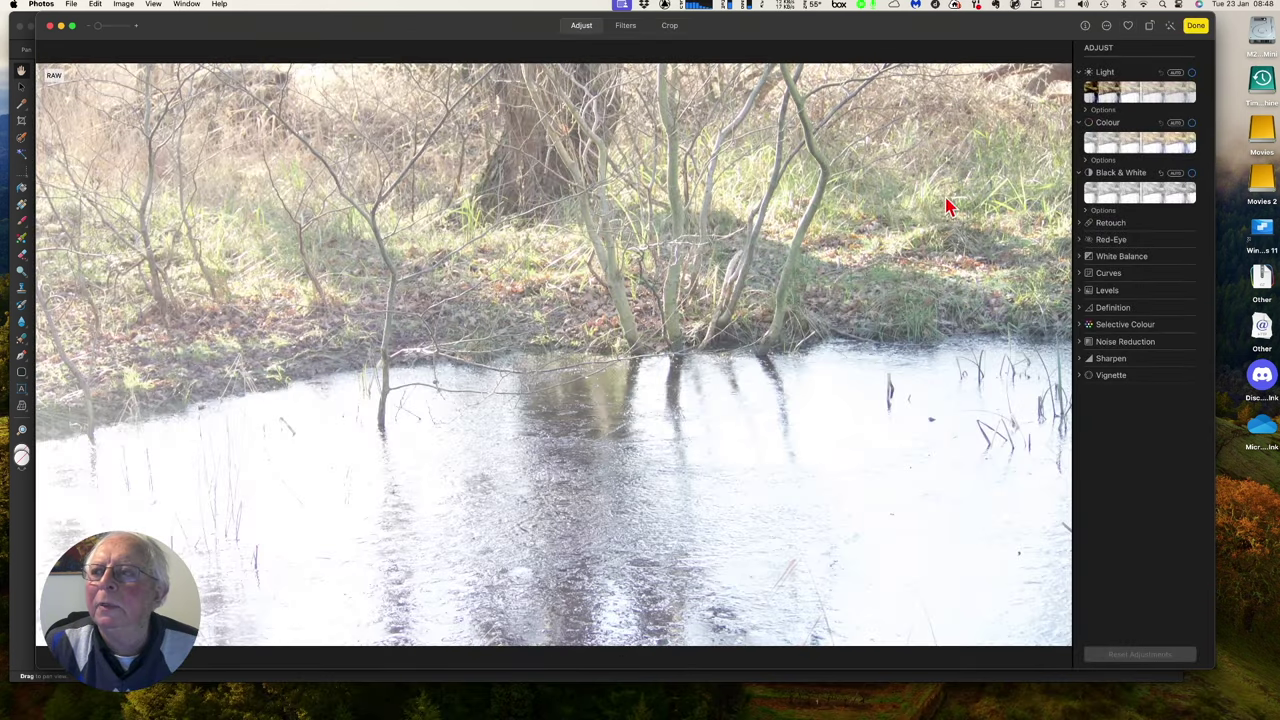
left_click(1195, 26)
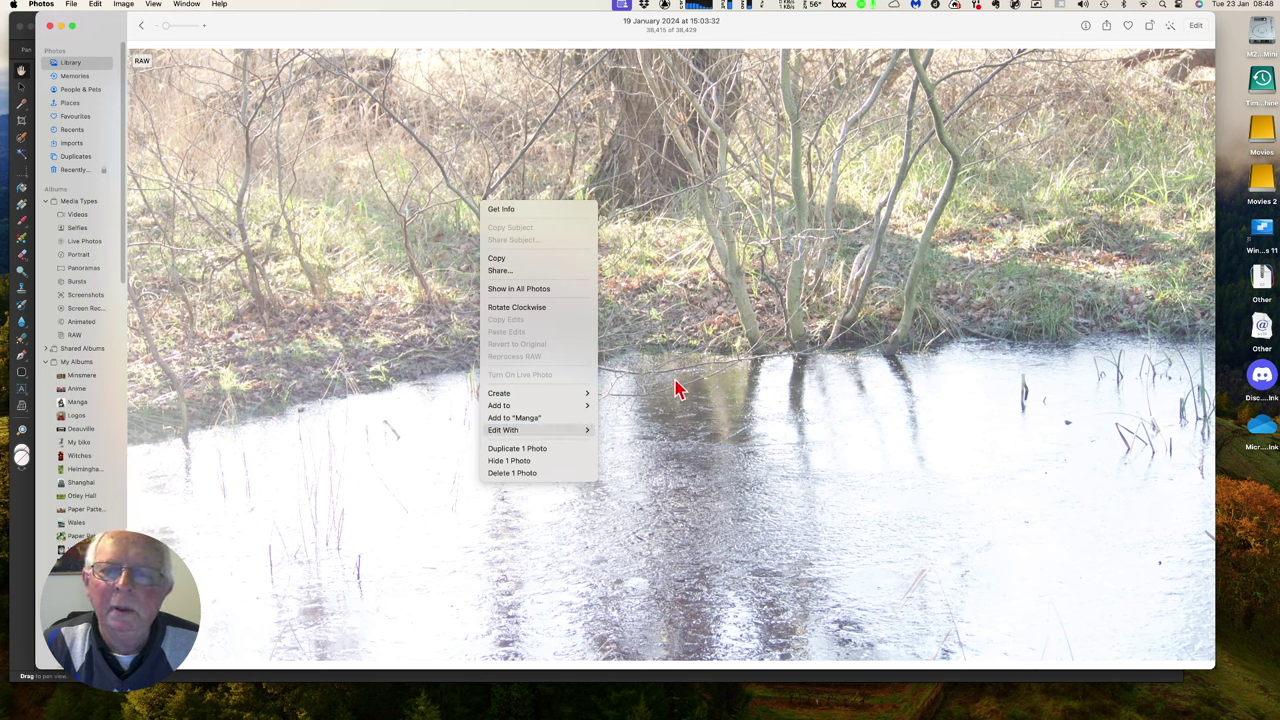
mouse_move(673, 381)
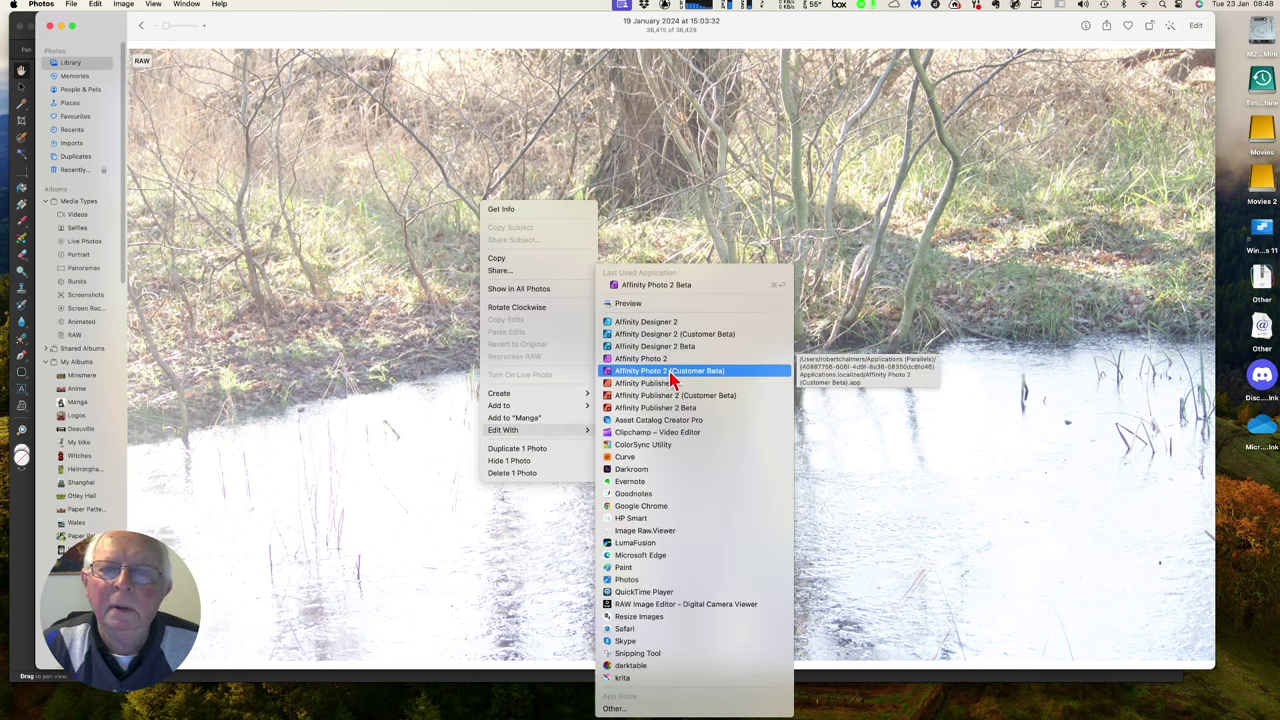
left_click(653, 285)
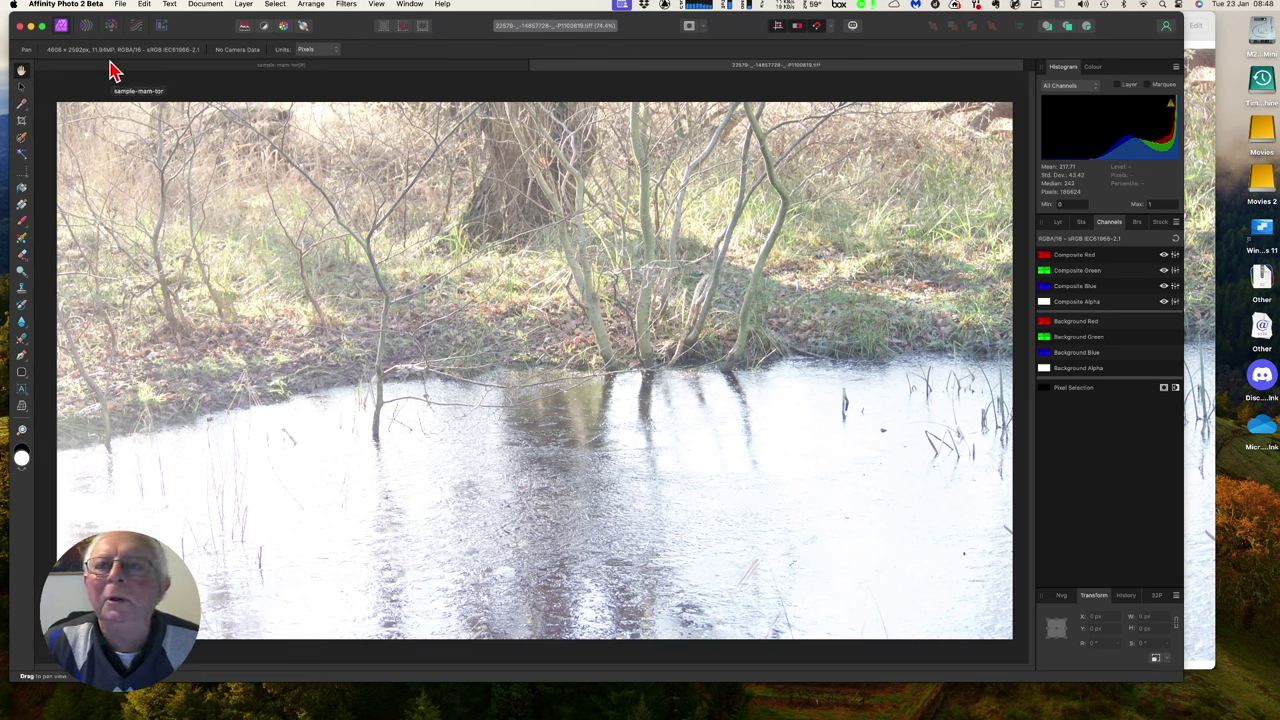
- Close every open document, including the pond image and the Mam Tor sample, with File > Close All
left_click(121, 6)
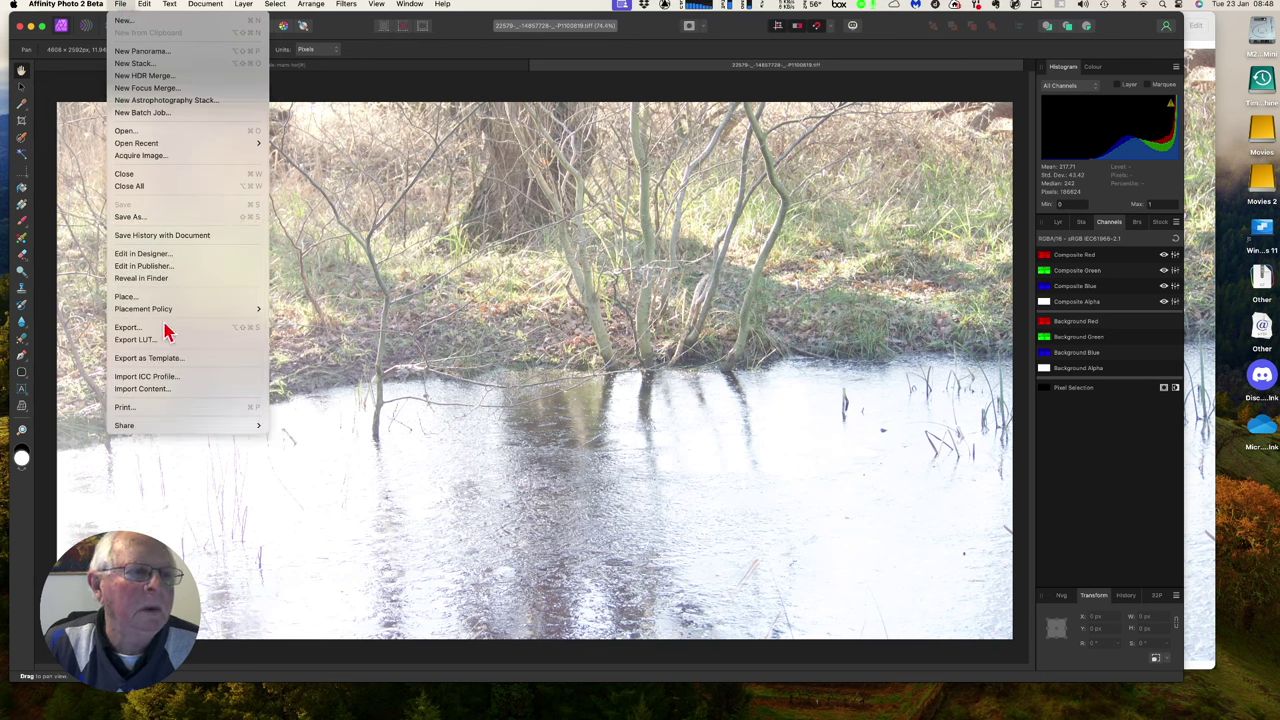
left_click(143, 189)
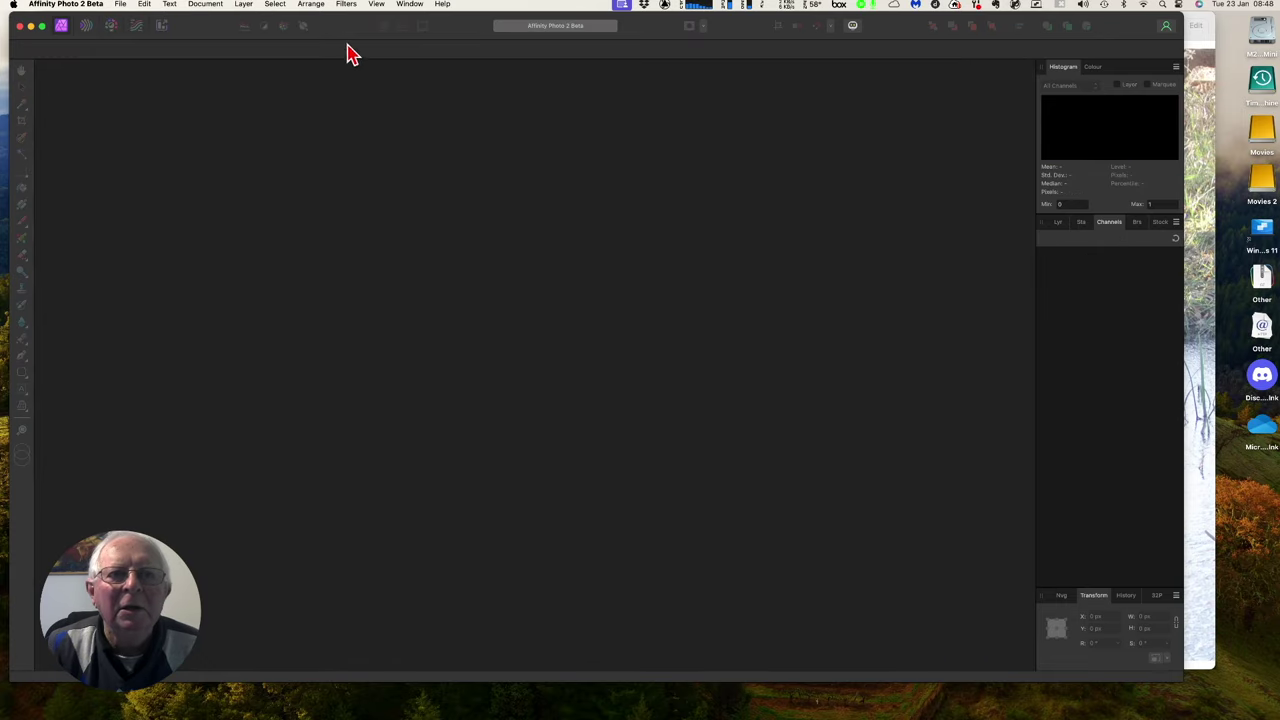
- Move the empty Affinity Photo window down to reveal Photos' Import view of 17 new photos
left_click_drag(342, 35, 370, 37)
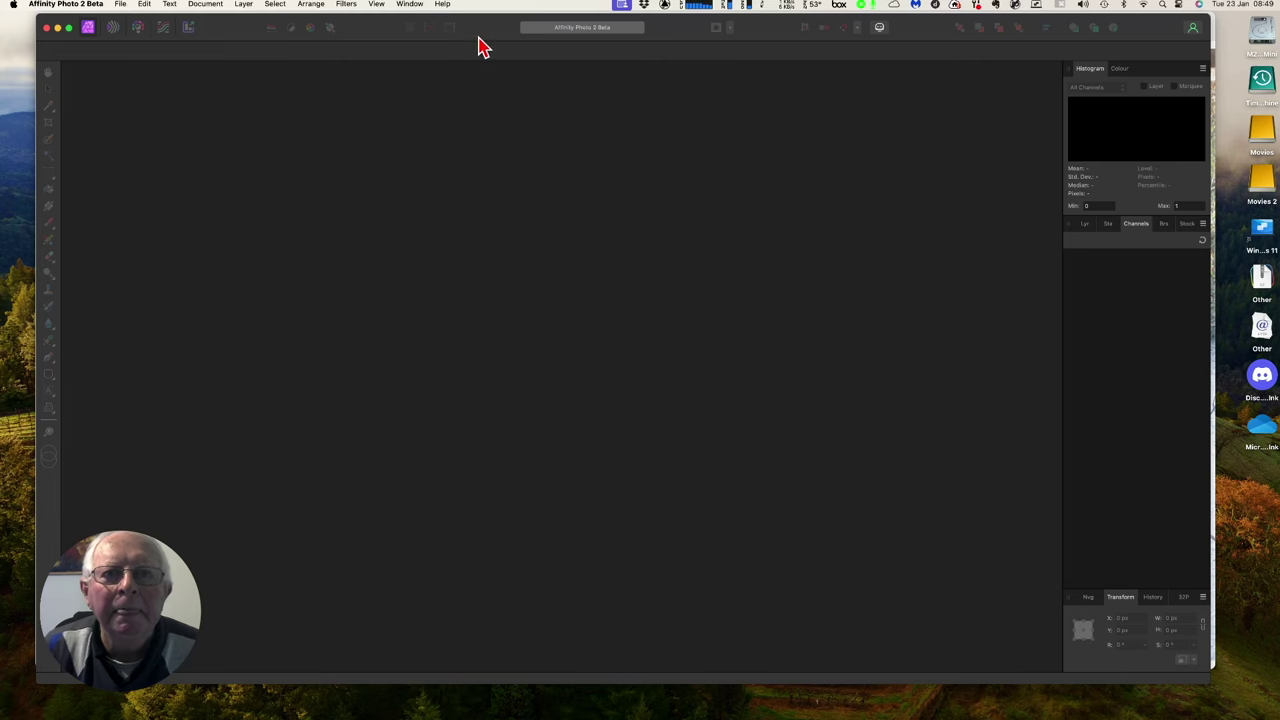
left_click_drag(477, 43, 508, 206)
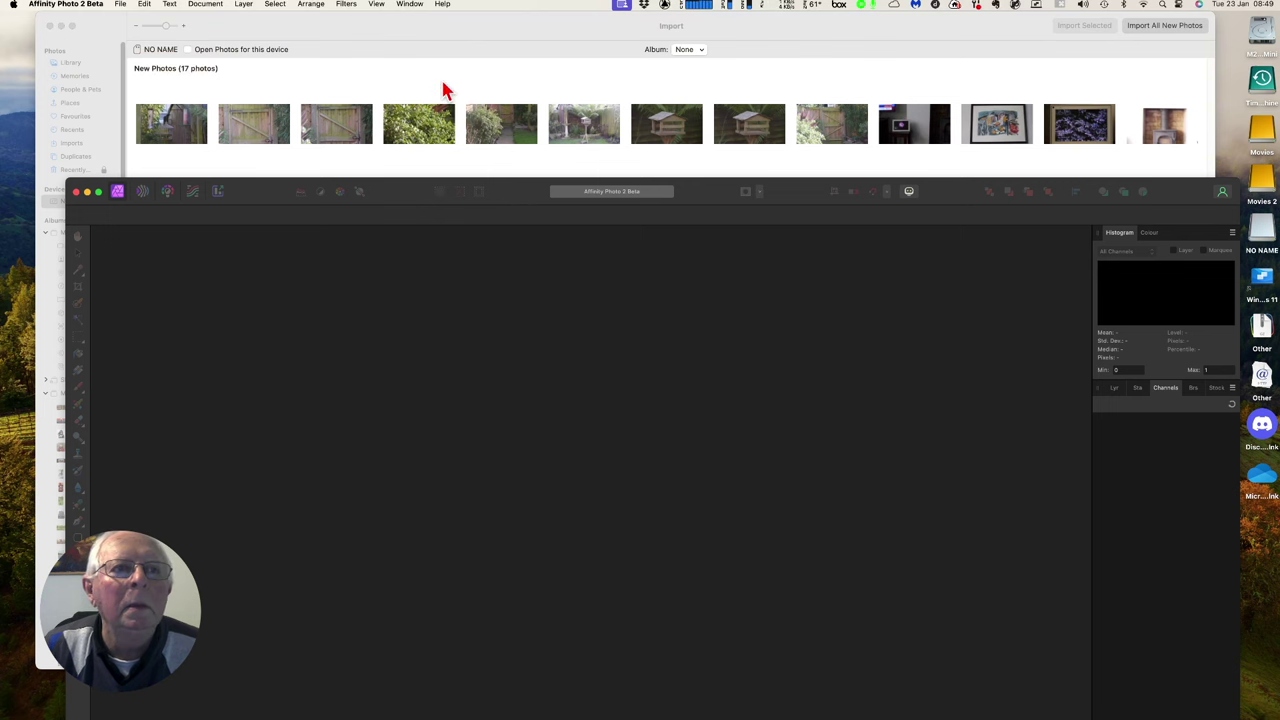
- Select the second card photo, the wooden gate shot, for import, then return to Affinity Photo
left_click(392, 33)
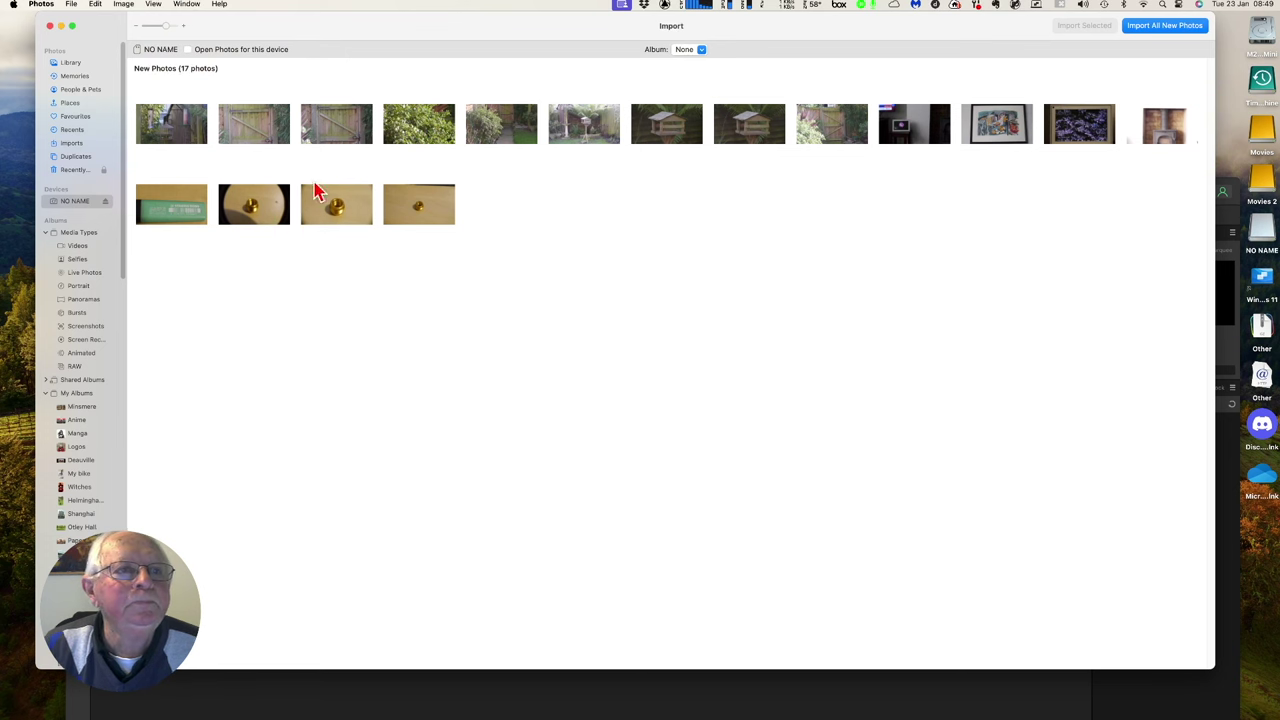
left_click(251, 135)
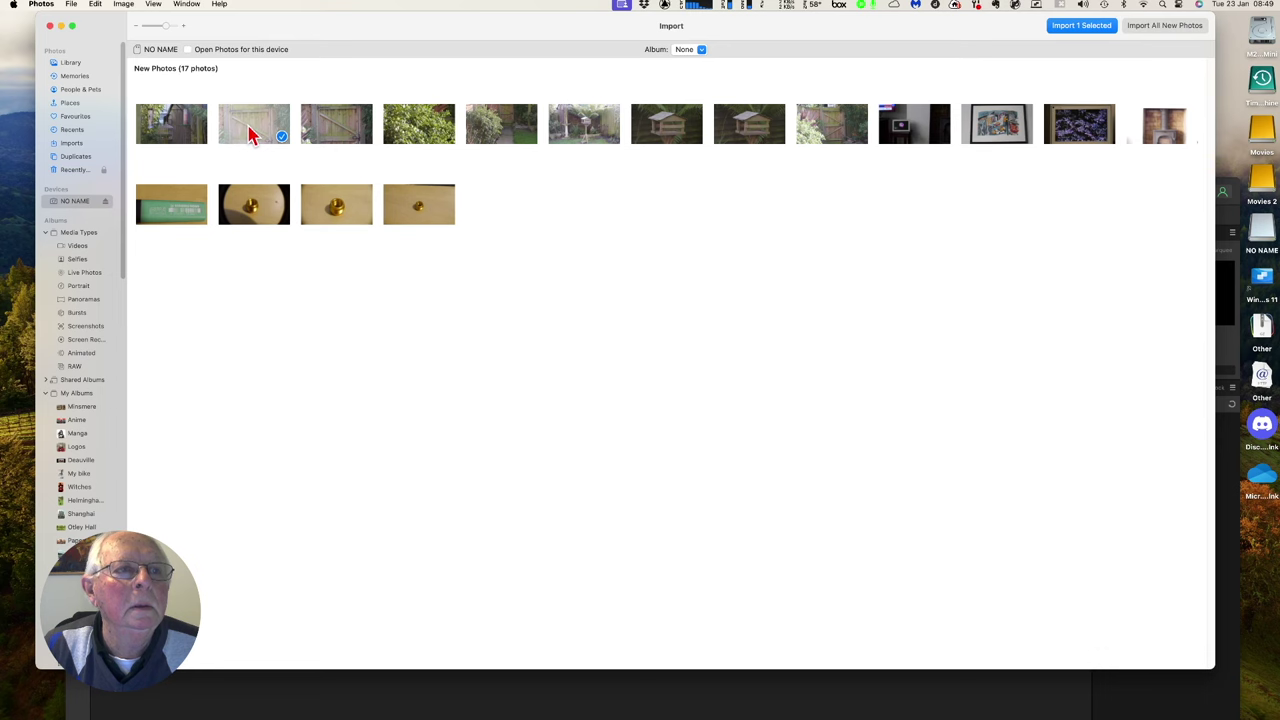
left_click_drag(331, 37, 367, 50)
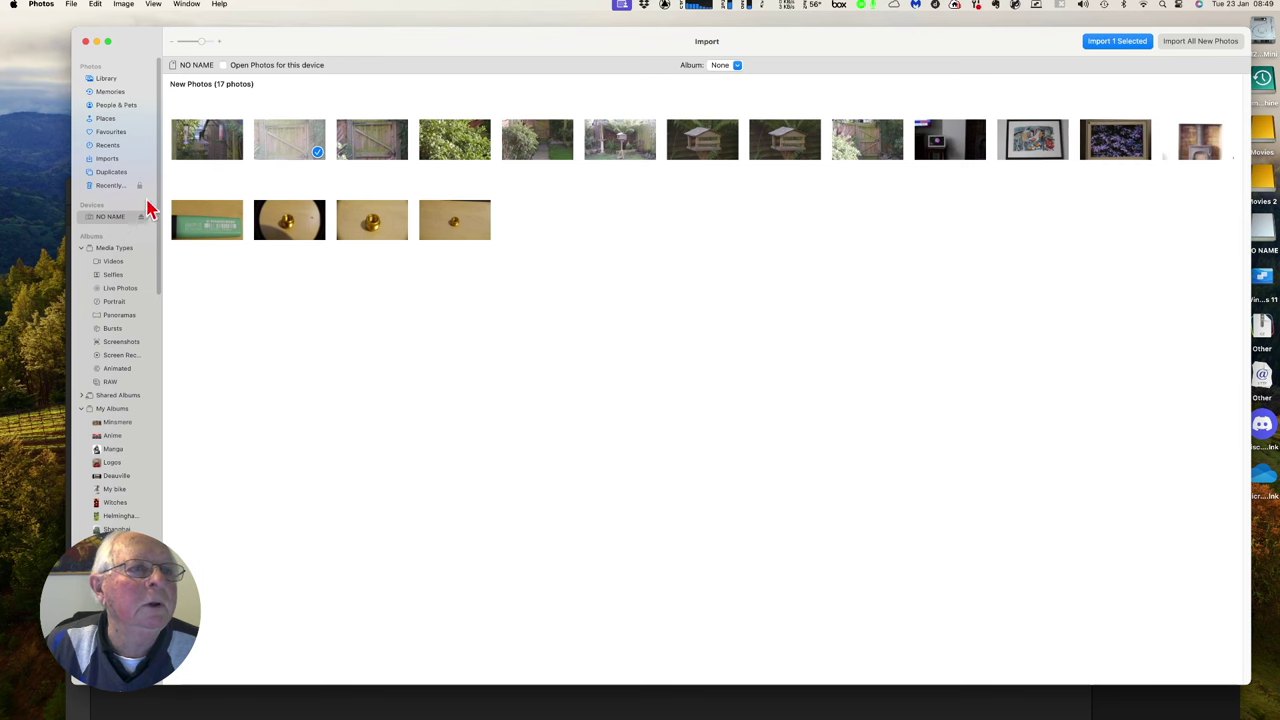
left_click_drag(297, 62, 330, 152)
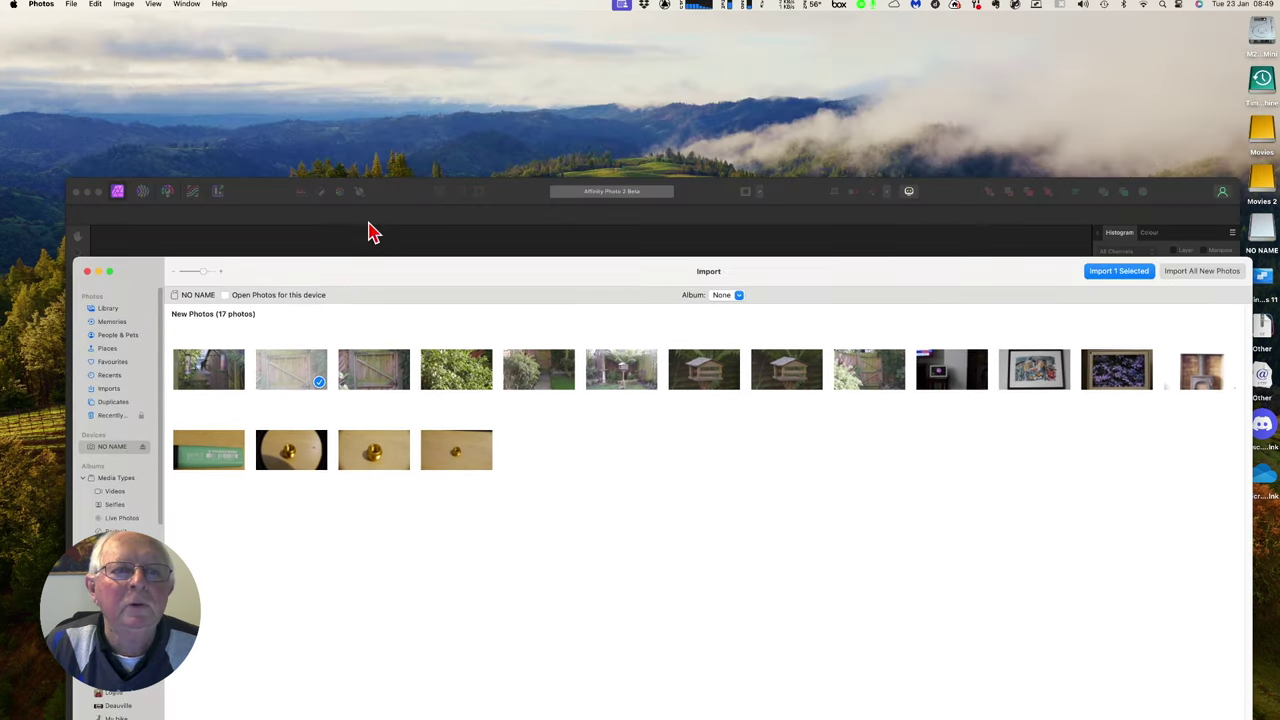
left_click(360, 248)
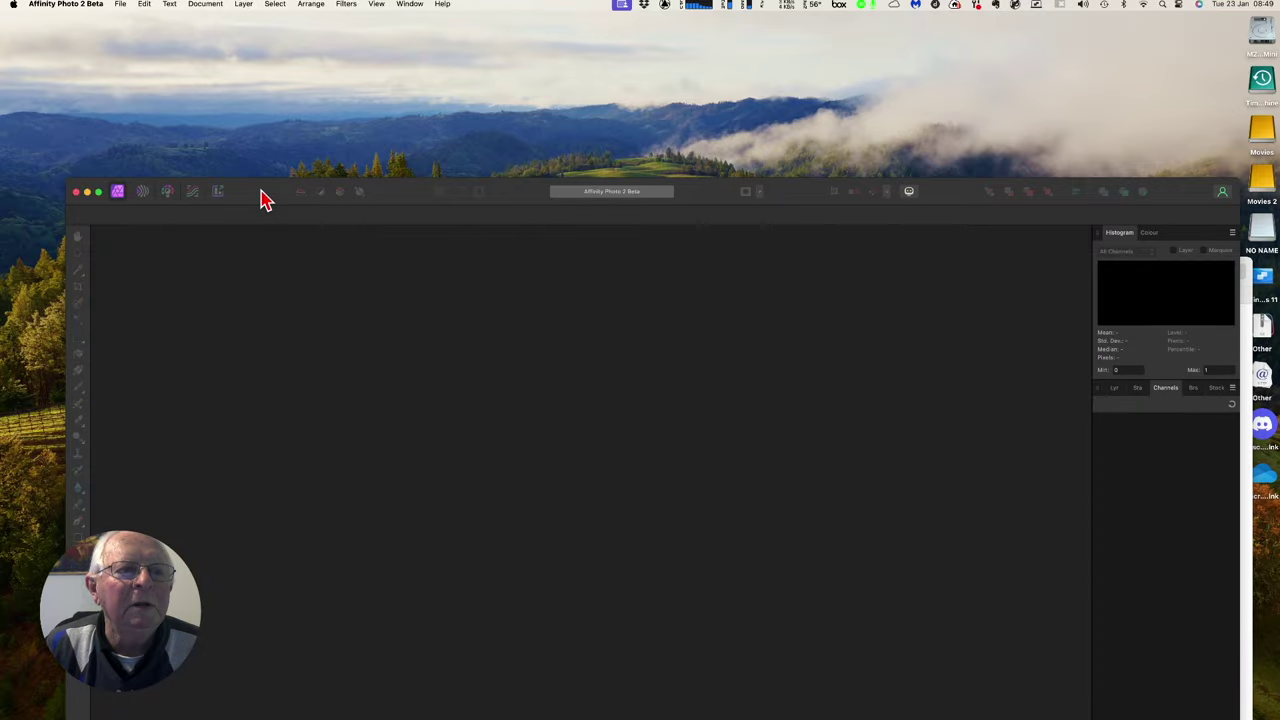
- Open P1100922.RW2 from NO NAME/DCIM/110_PANA into the Develop persona
left_click_drag(260, 198, 266, 37)
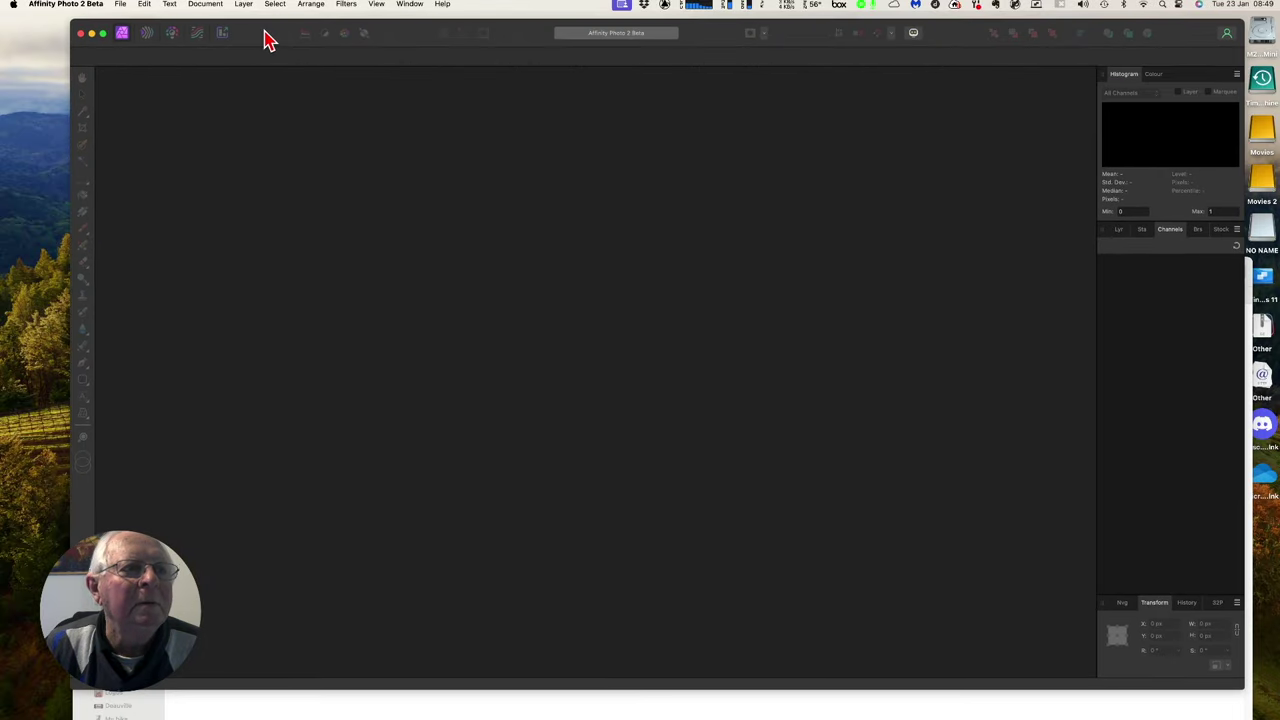
left_click(119, 5)
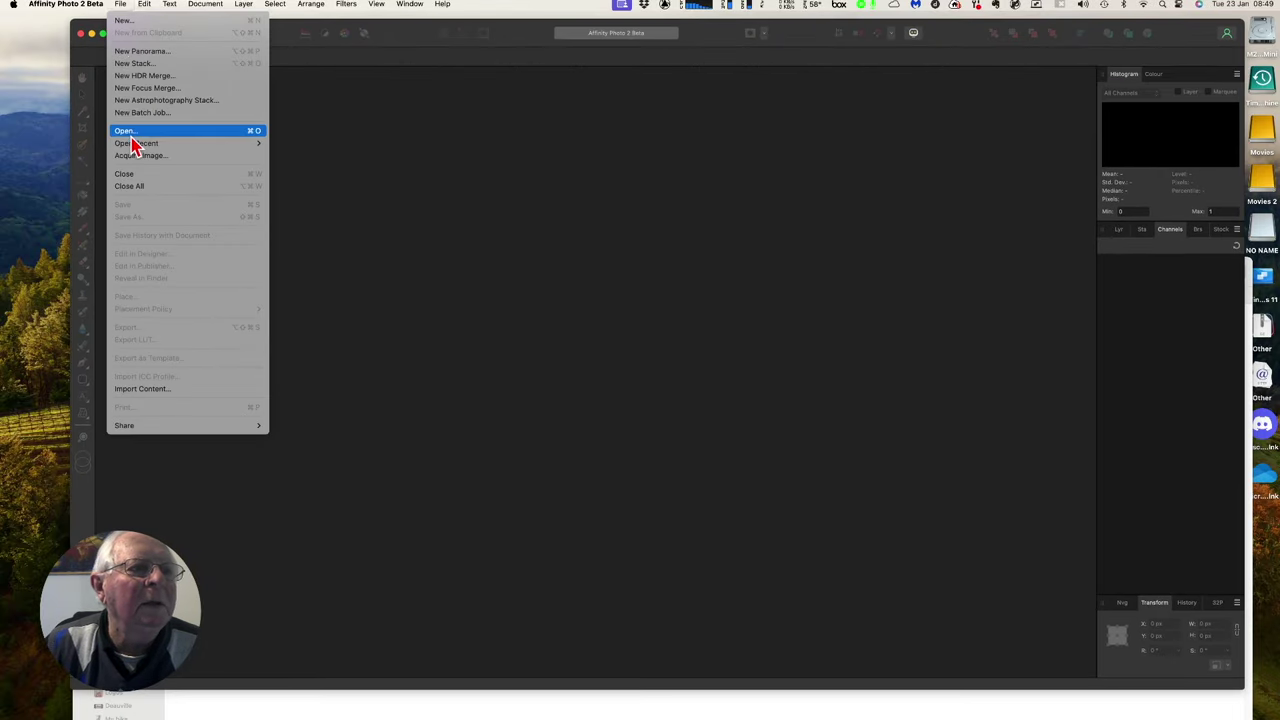
left_click(131, 137)
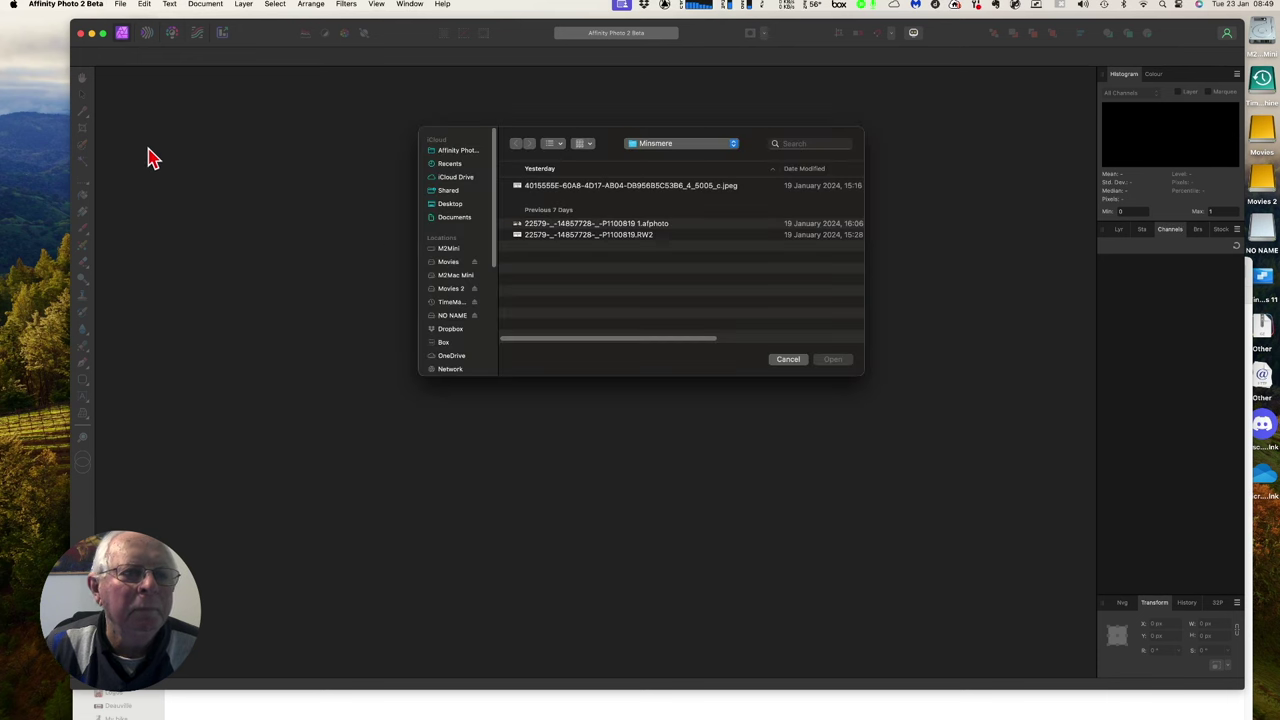
left_click(449, 316)
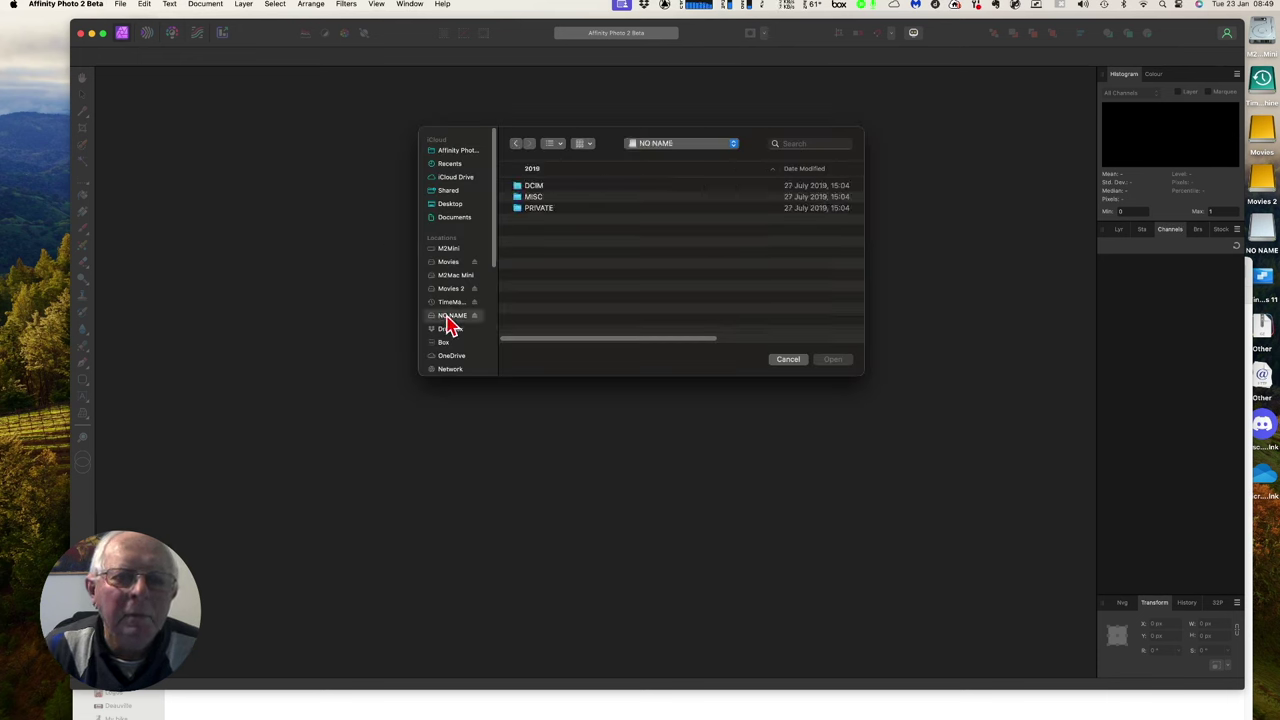
double_click(525, 188)
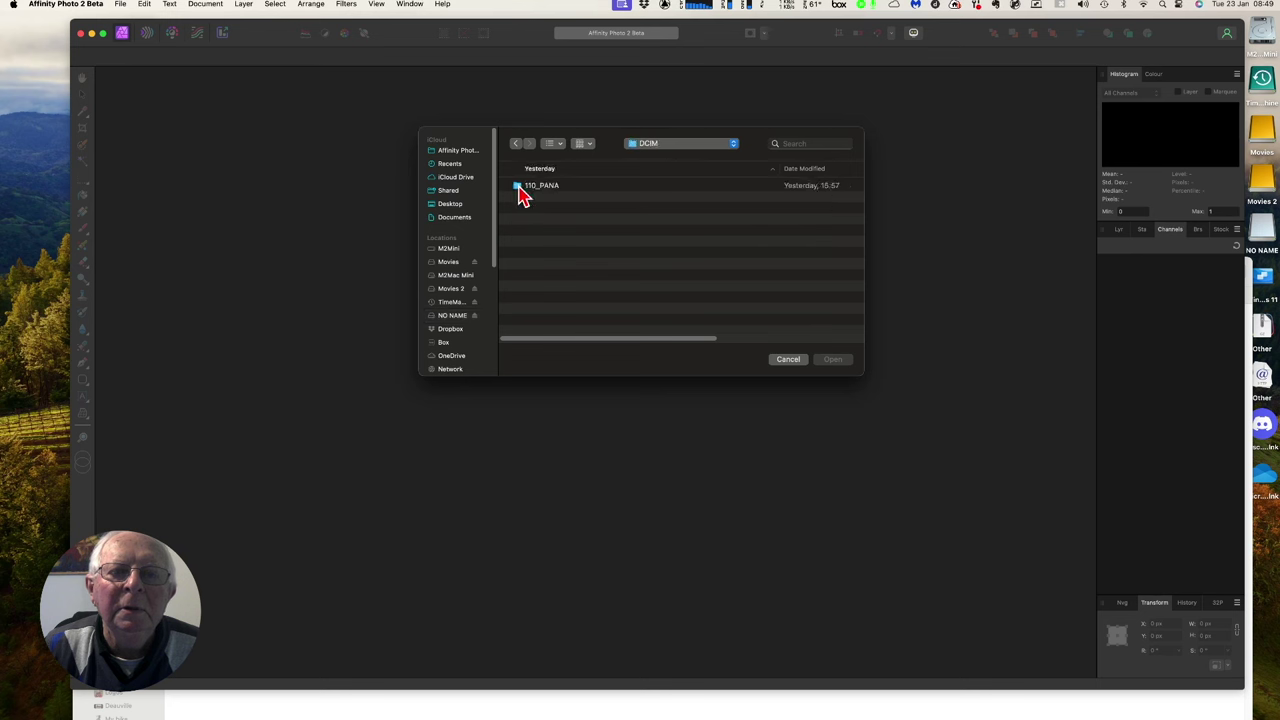
double_click(522, 195)
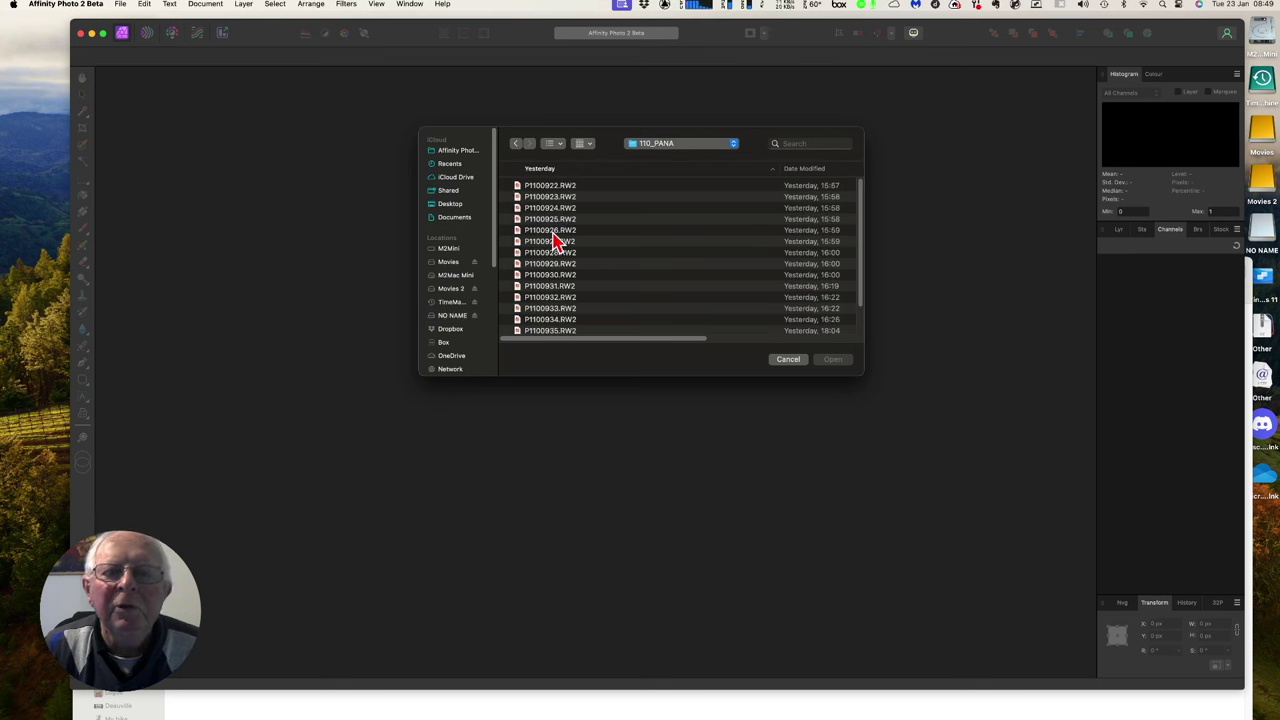
left_click(547, 187)
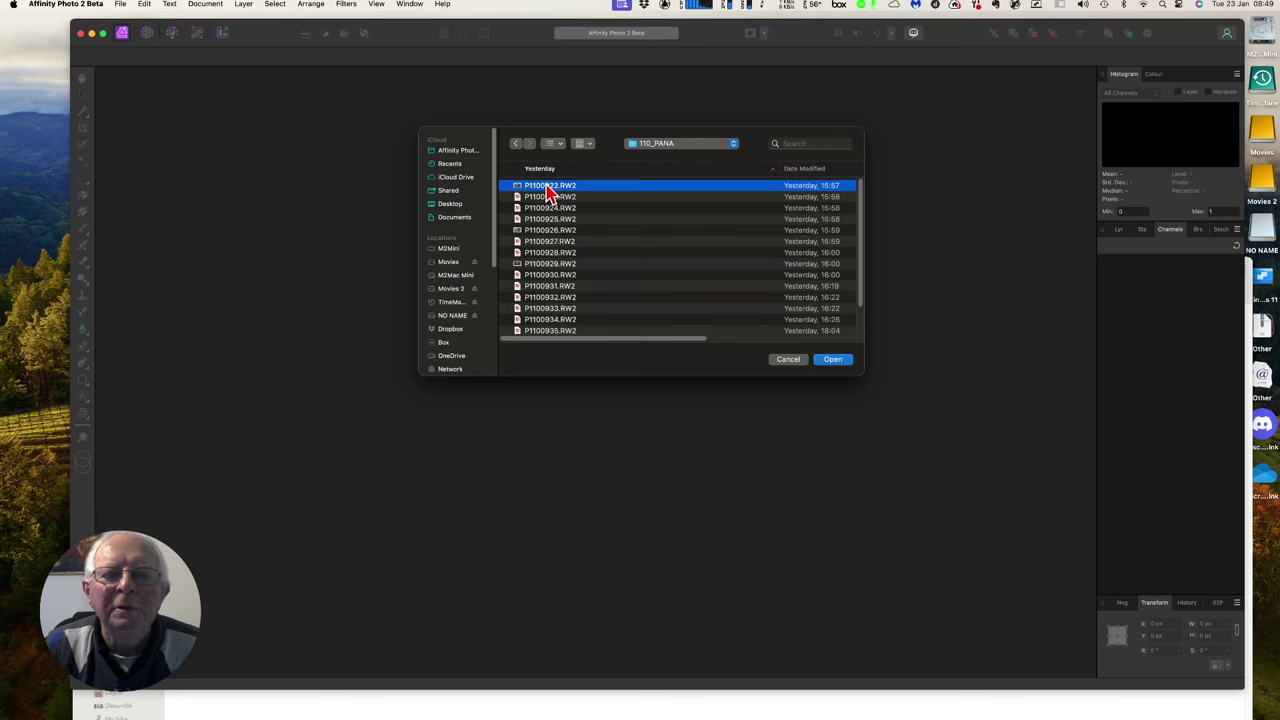
left_click(828, 363)
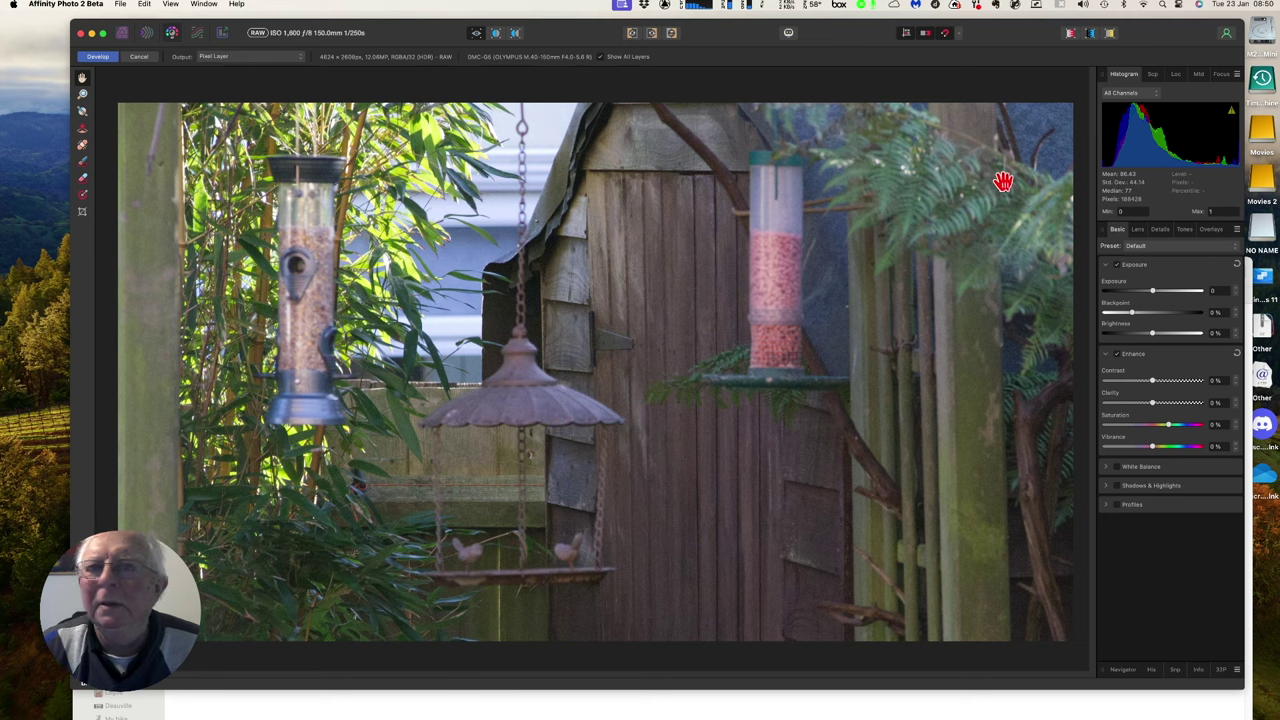
- Move the bird-feeder develop window aside and bring Photos' Import view to the front
left_click_drag(414, 40, 461, 45)
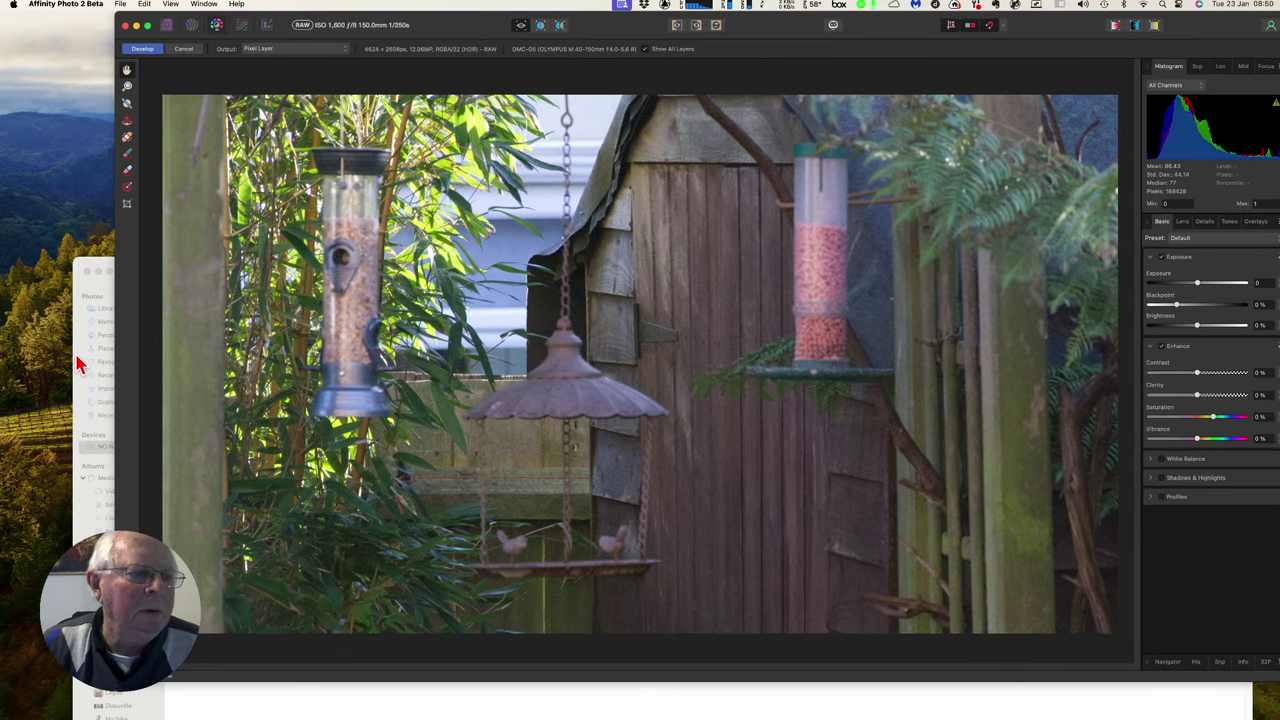
left_click(79, 365)
left_click_drag(309, 271, 273, 73)
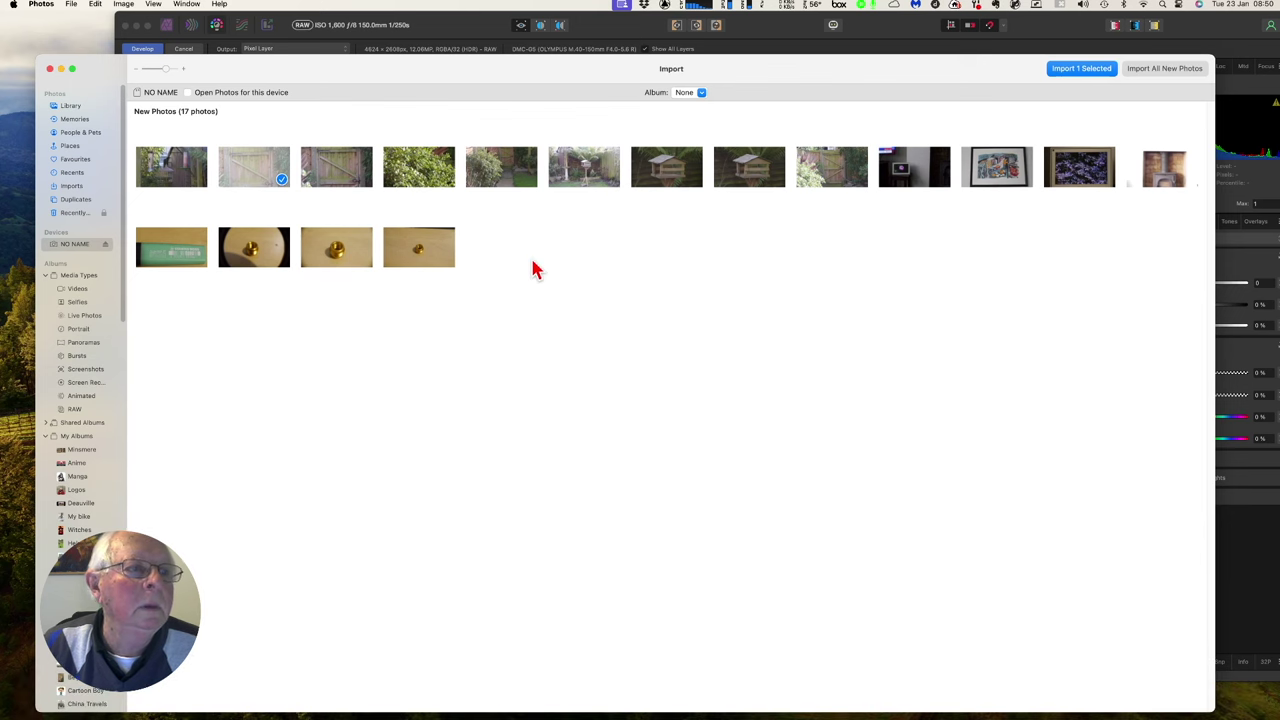
- Collapse Media Types in the sidebar and close the Photos Import window
left_click(45, 277)
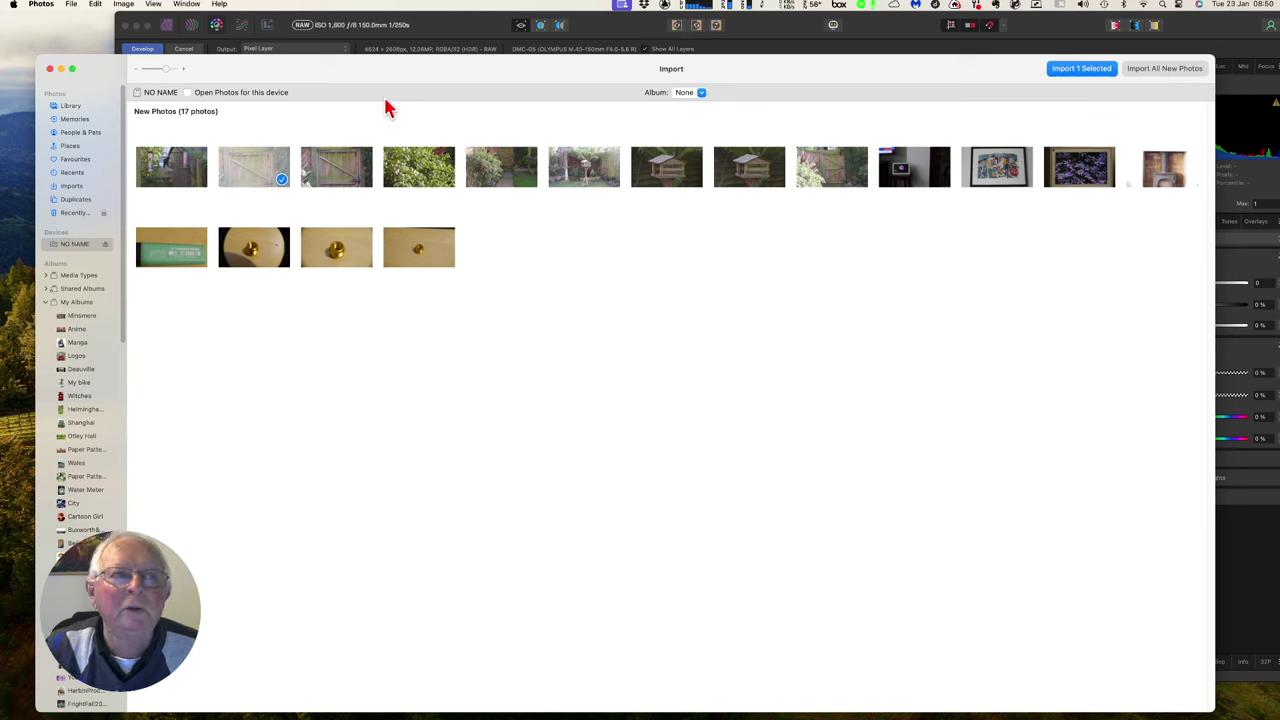
left_click(49, 69)
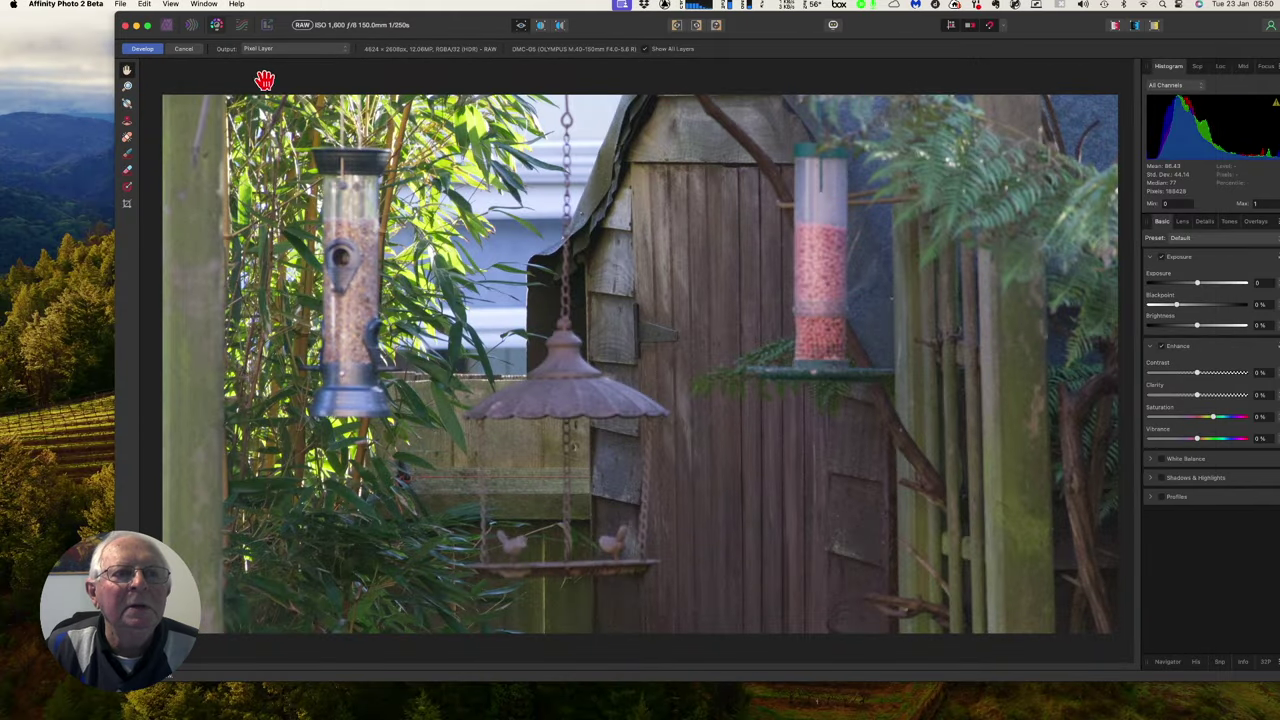
- Cancel the unfinished bird-feeder RAW develop when quitting is blocked, then quit Affinity Photo
left_click_drag(471, 34, 374, 43)
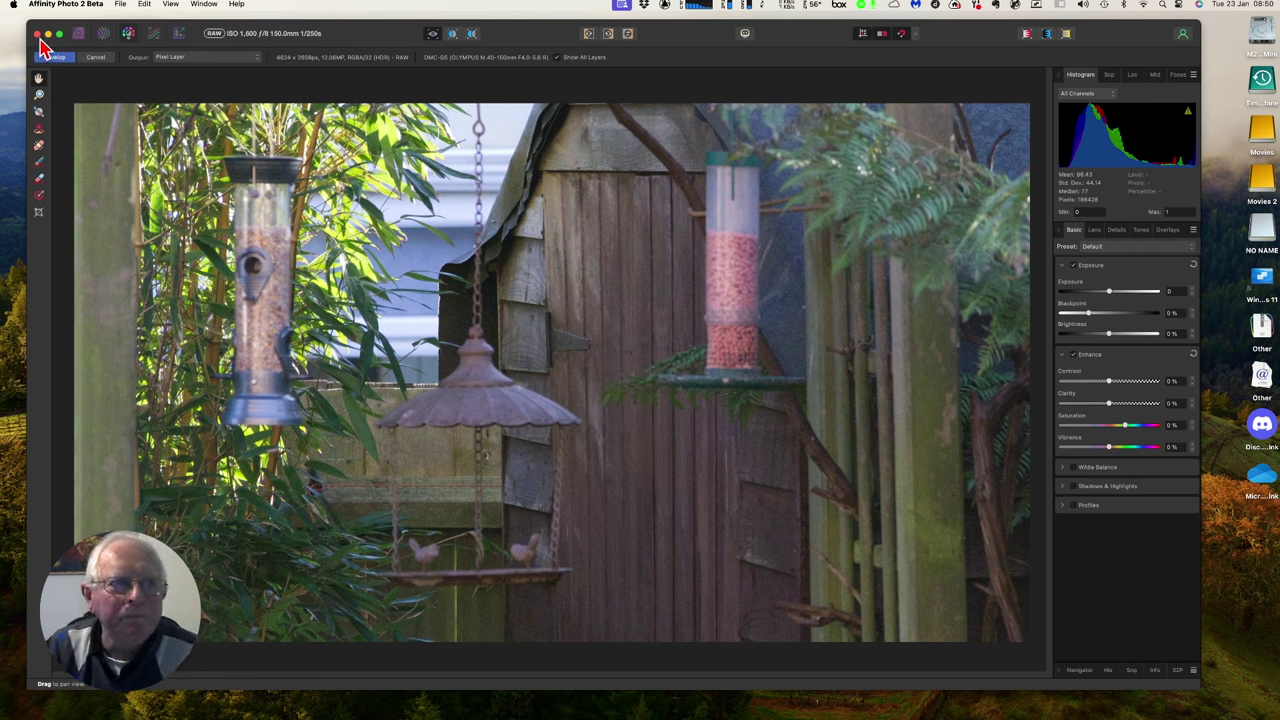
left_click(64, 5)
left_click(63, 150)
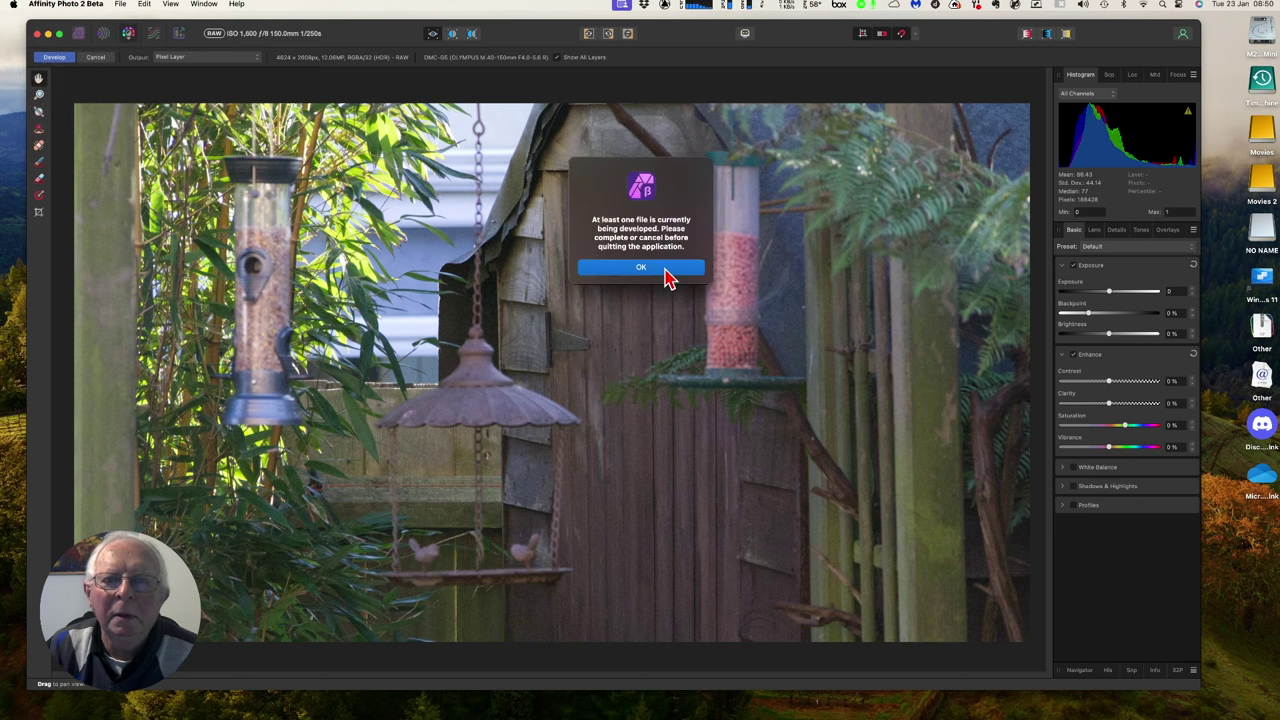
left_click(665, 268)
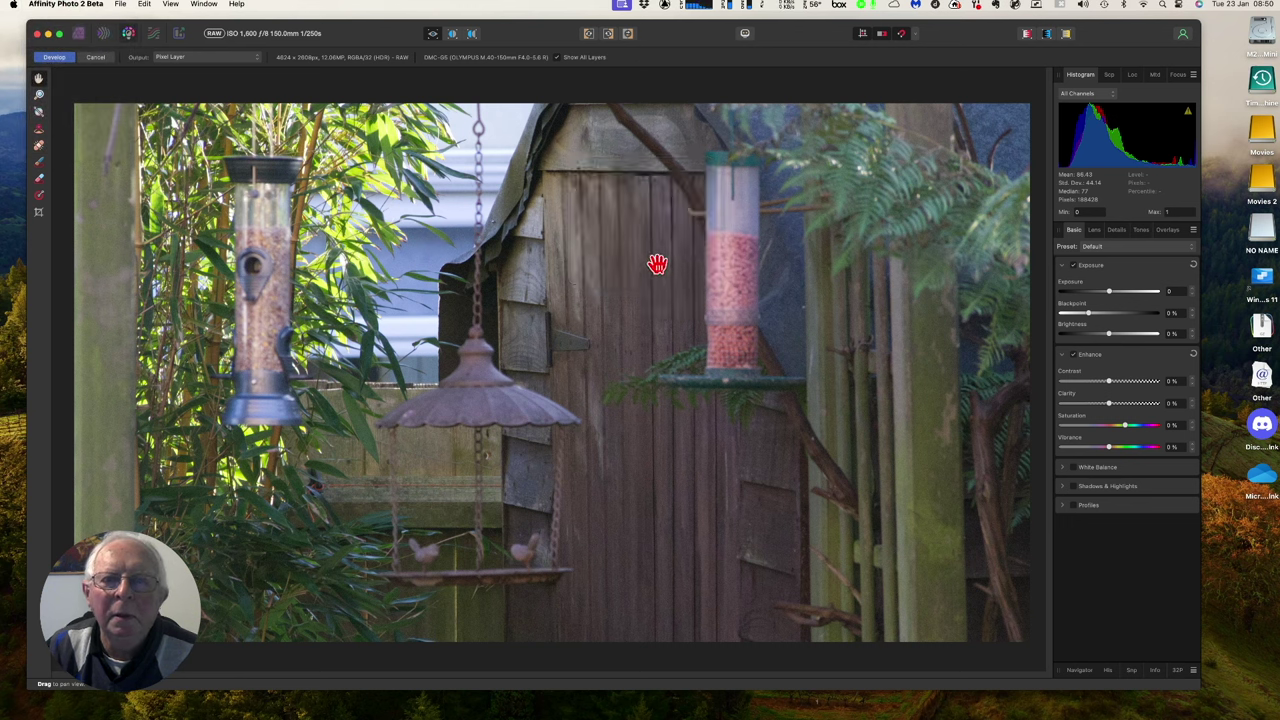
left_click(98, 58)
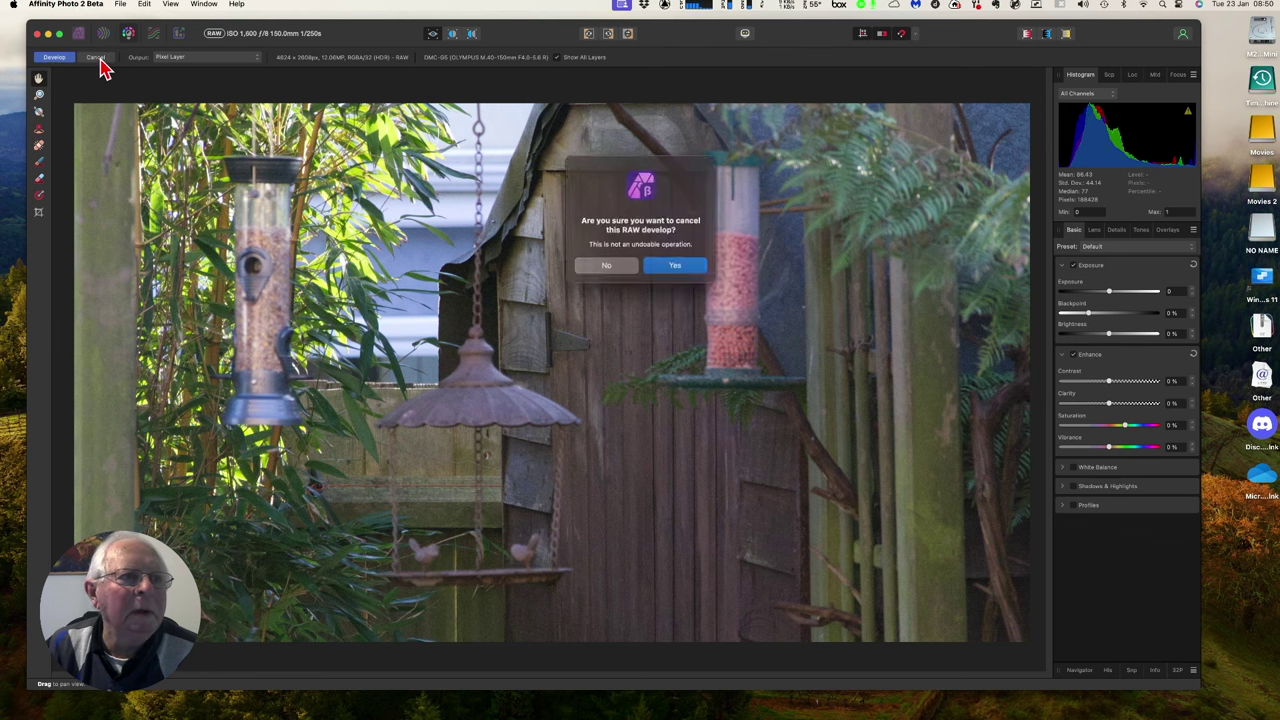
left_click(664, 268)
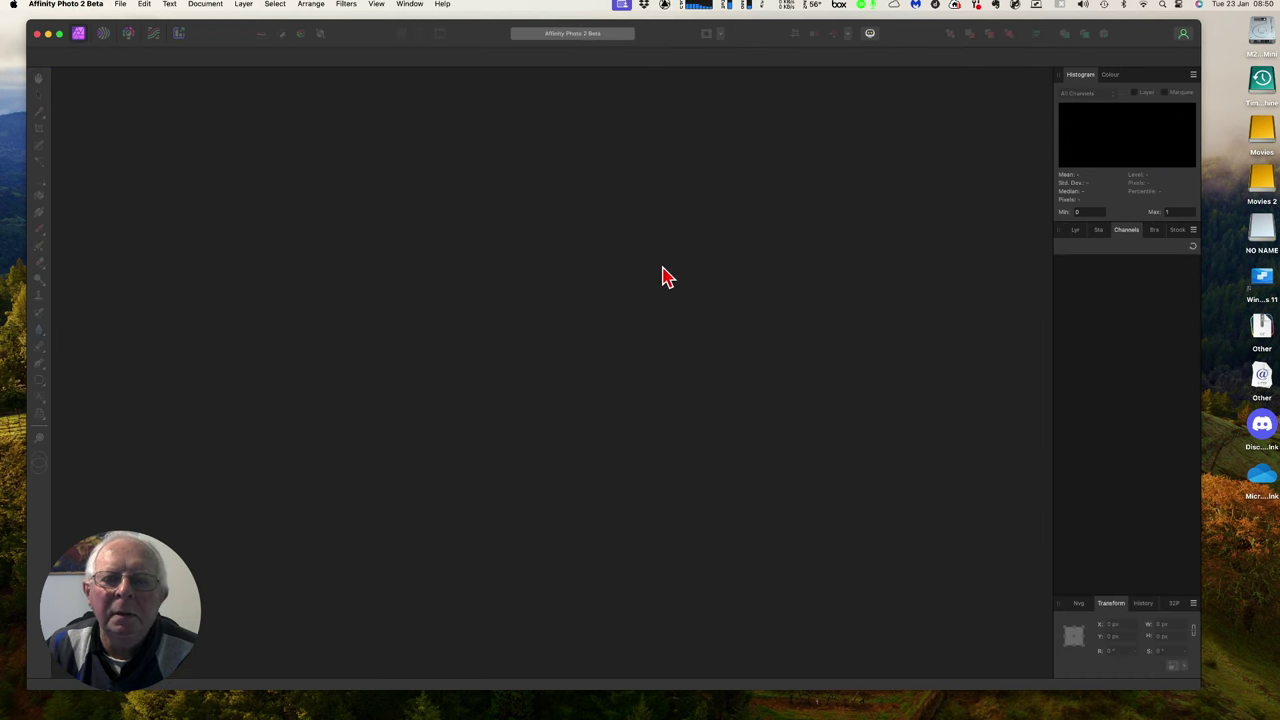
left_click(45, 4)
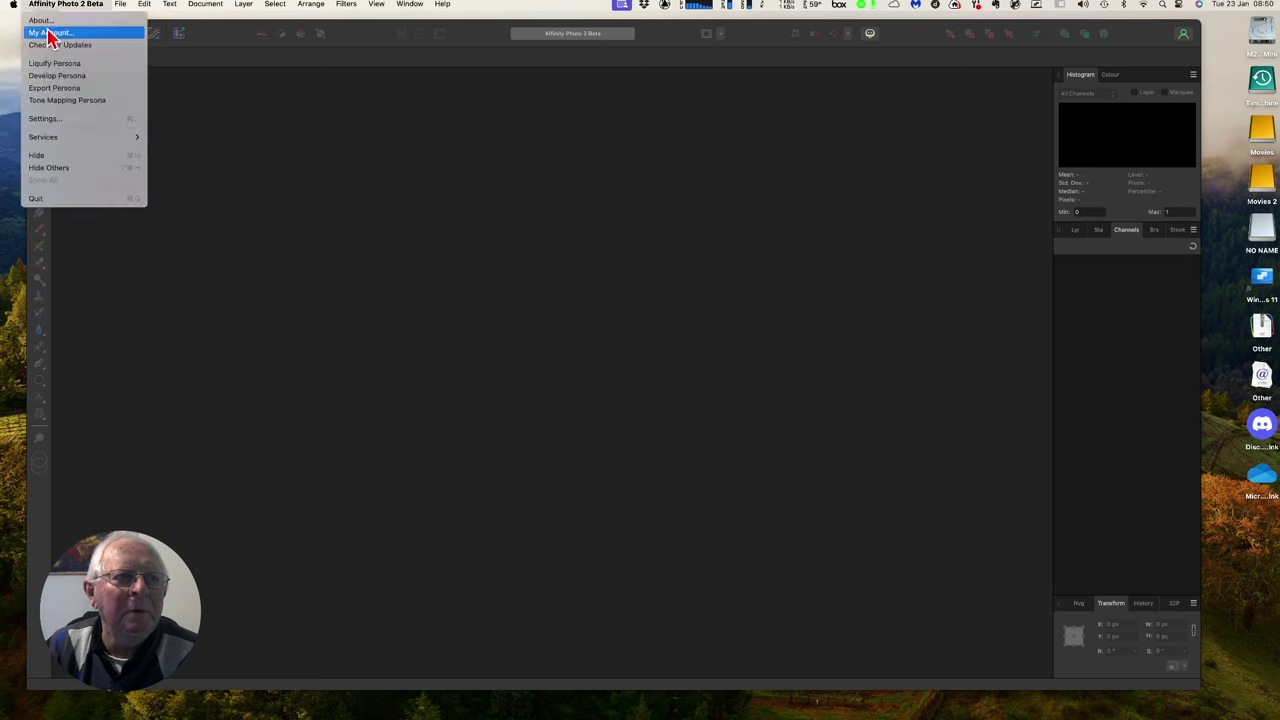
left_click(64, 198)
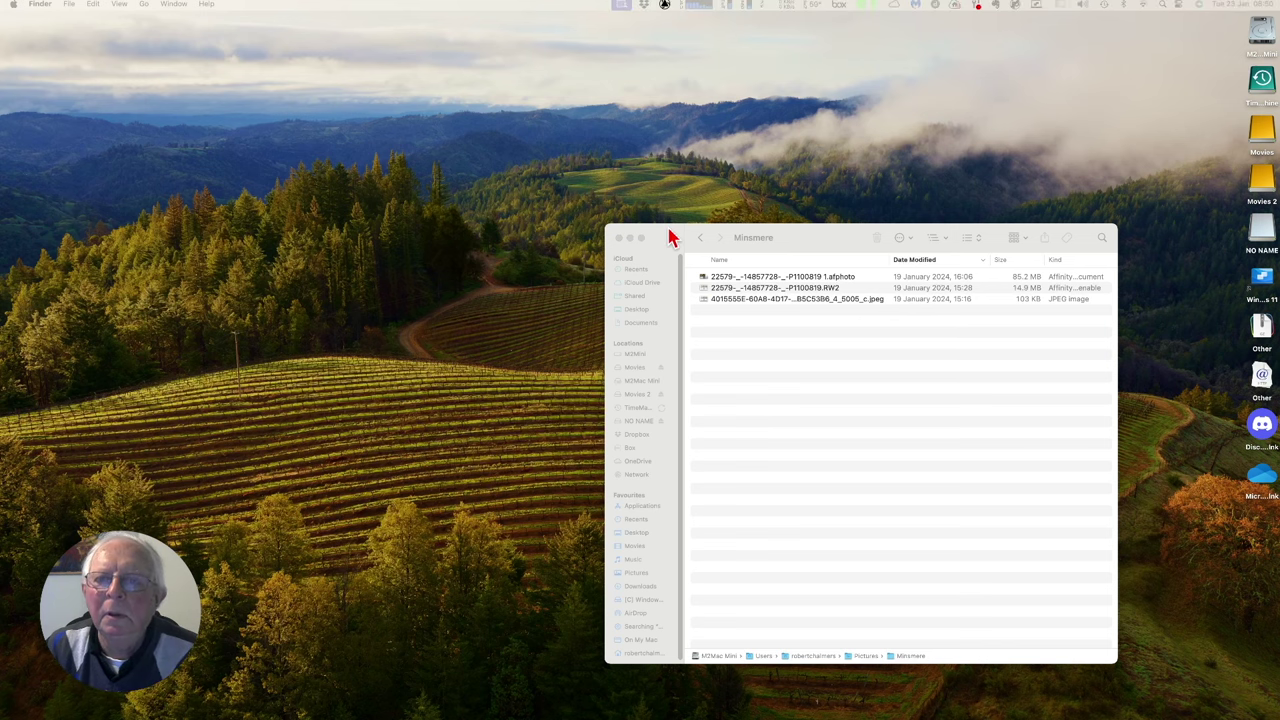
- Move the Minsmere Finder window left and bring the Windows 11 VM desktop forward
left_click_drag(635, 236, 120, 209)
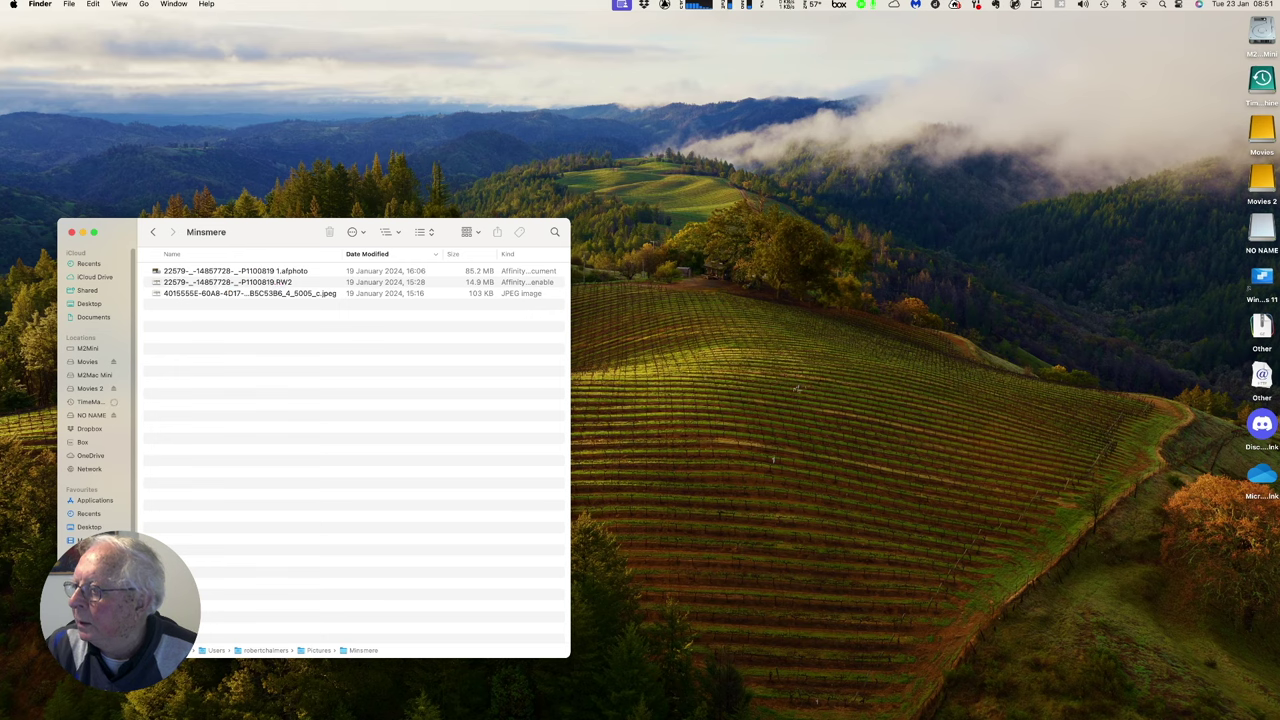
left_click(664, 4)
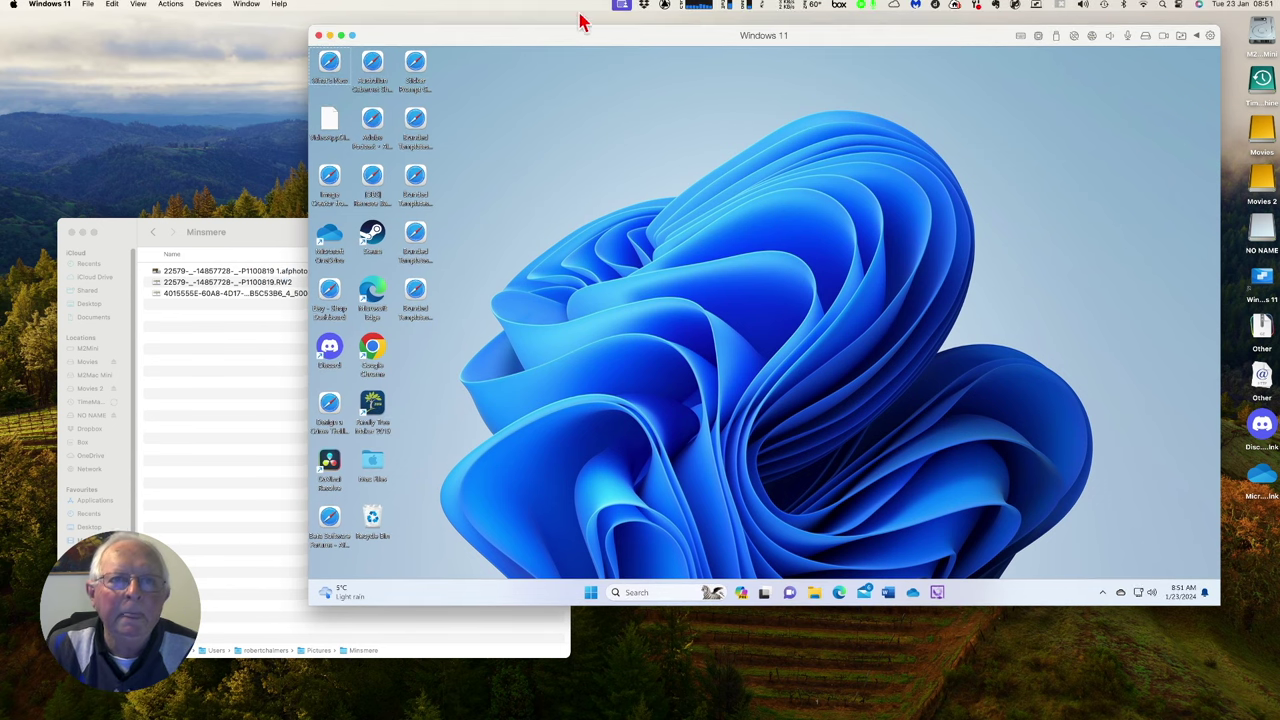
- Launch Image RAW in Windows 11 and browse to NO NAME (T:) > DCIM > 110_PANA
left_click_drag(465, 43, 200, 40)
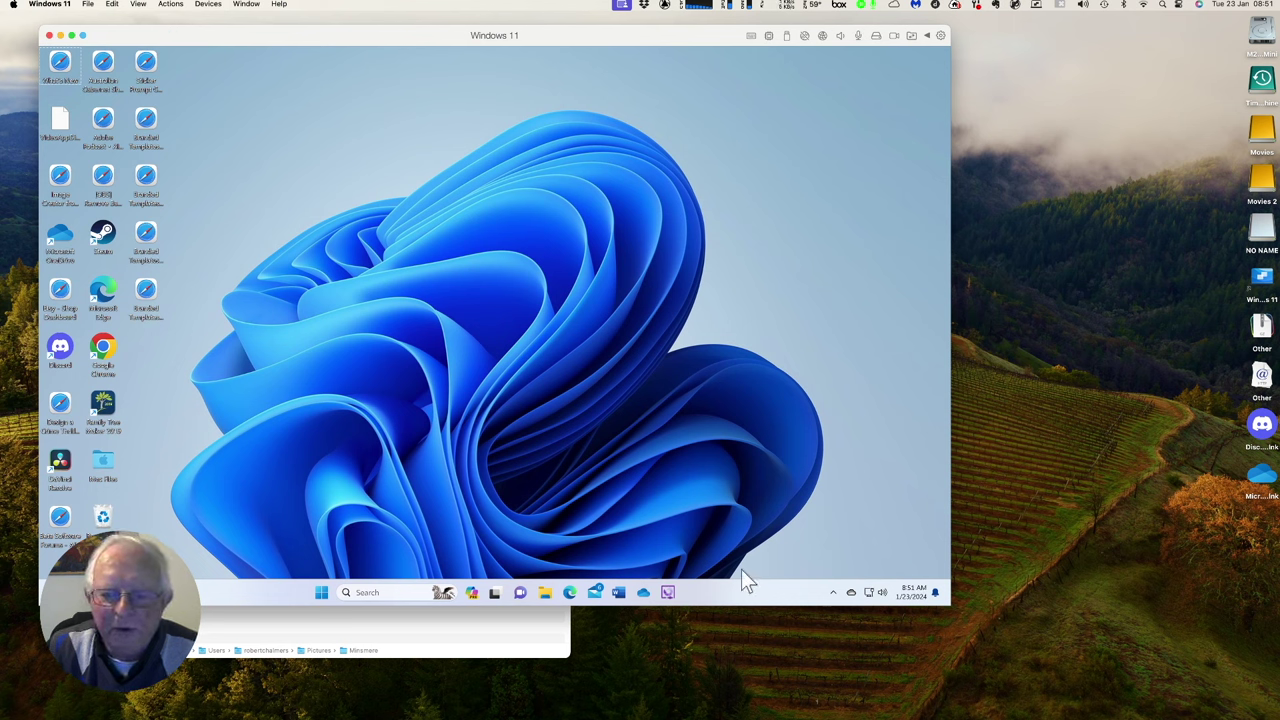
left_click(668, 592)
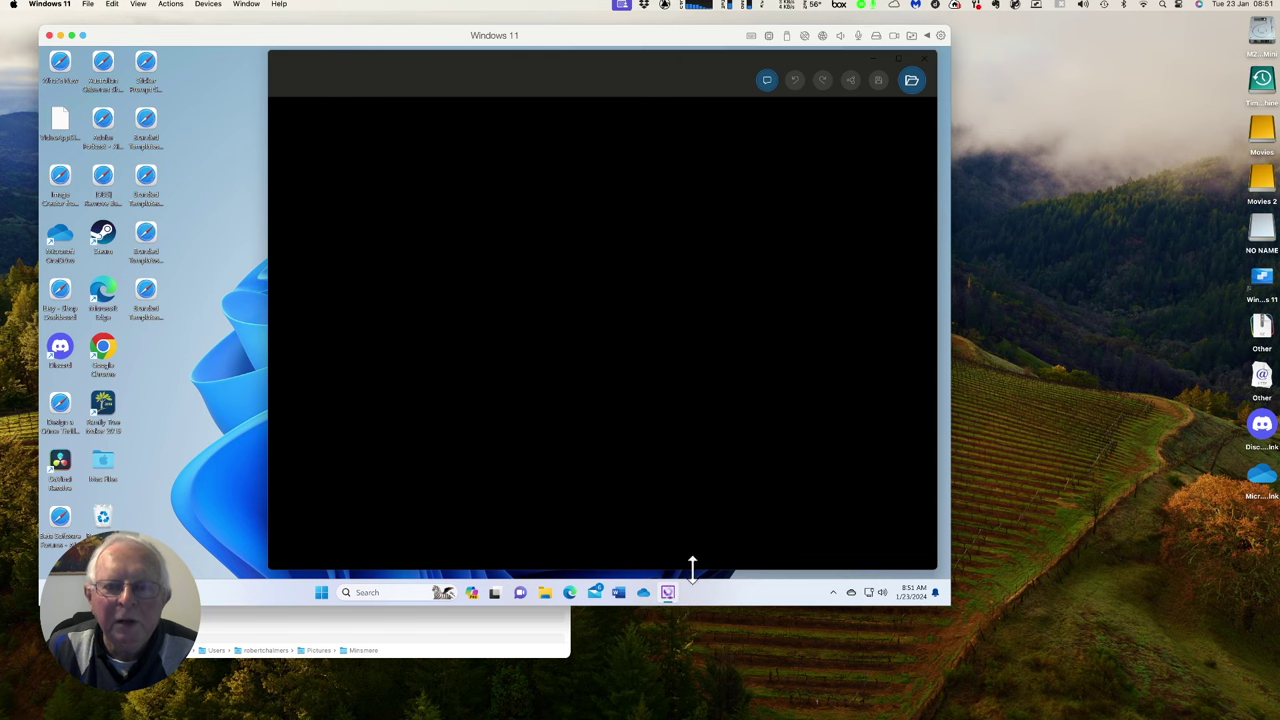
left_click(912, 81)
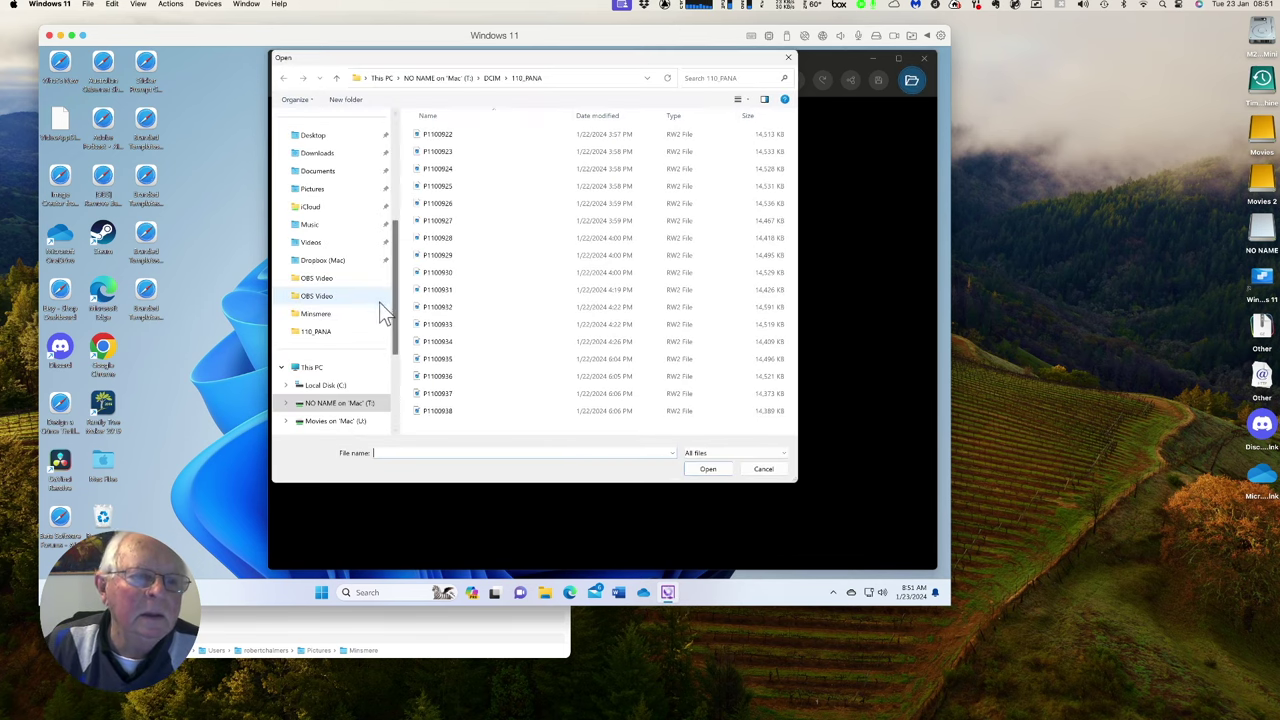
left_click(352, 405)
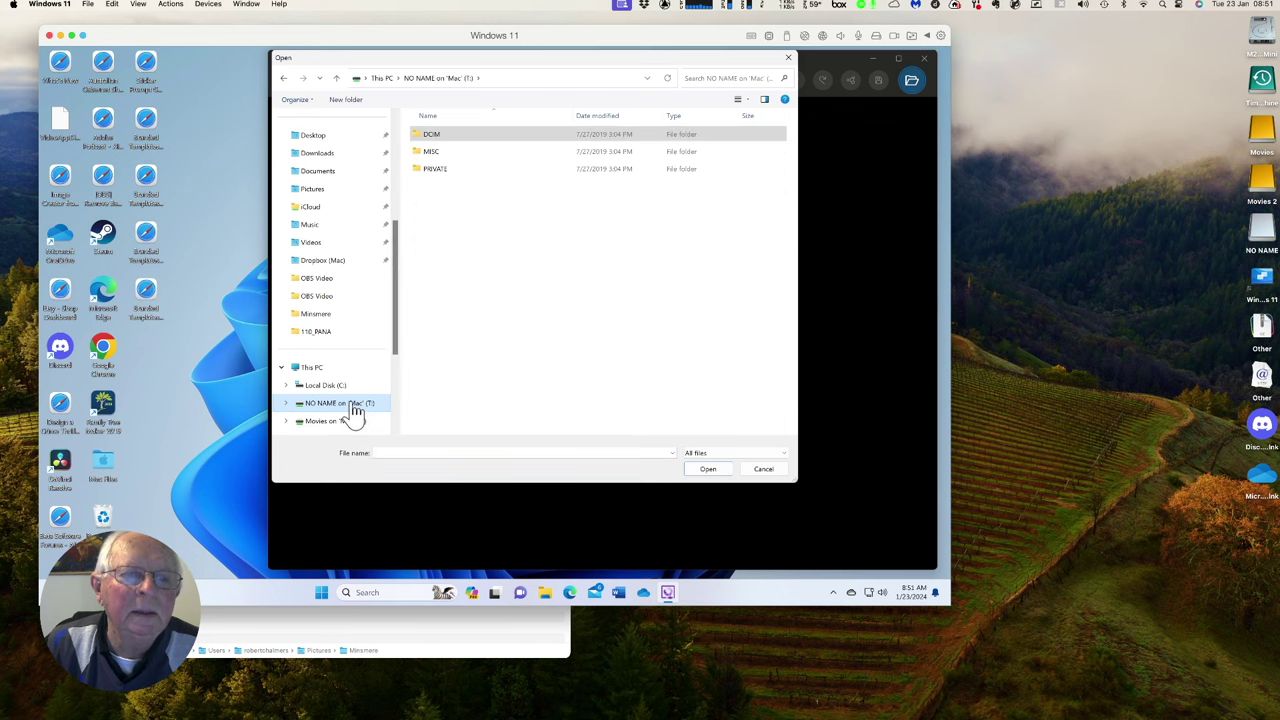
double_click(424, 138)
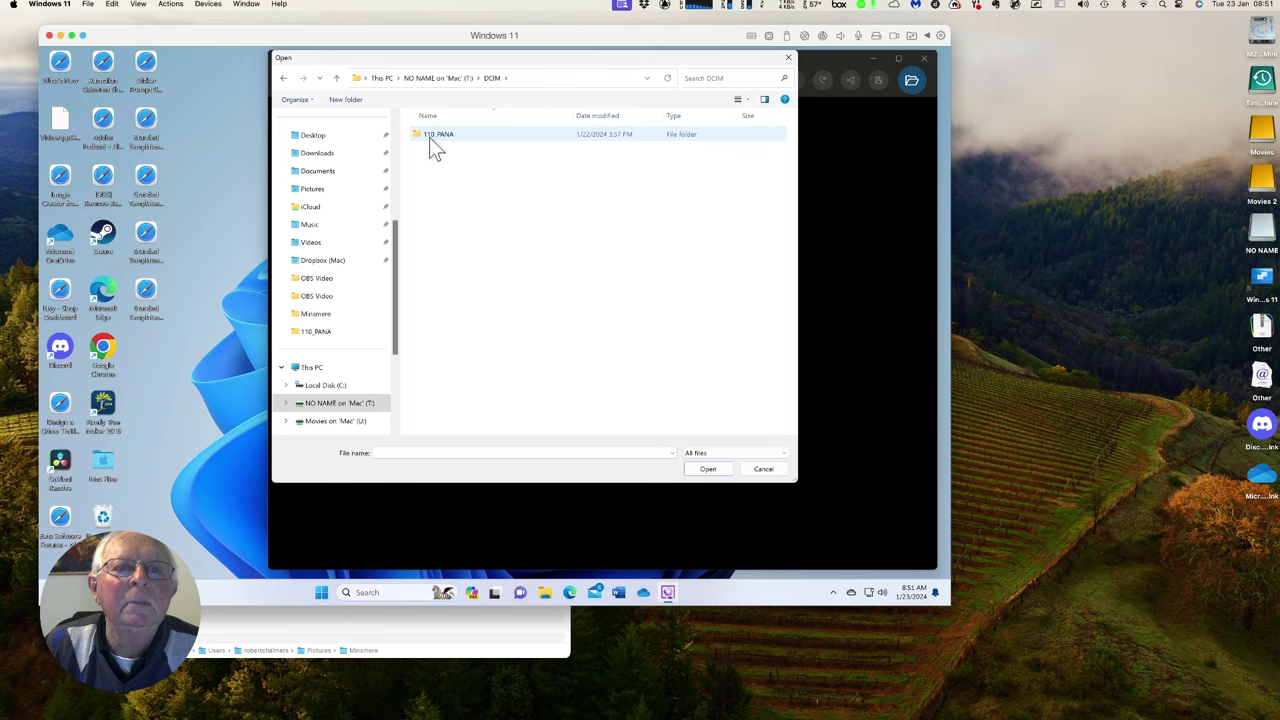
double_click(420, 140)
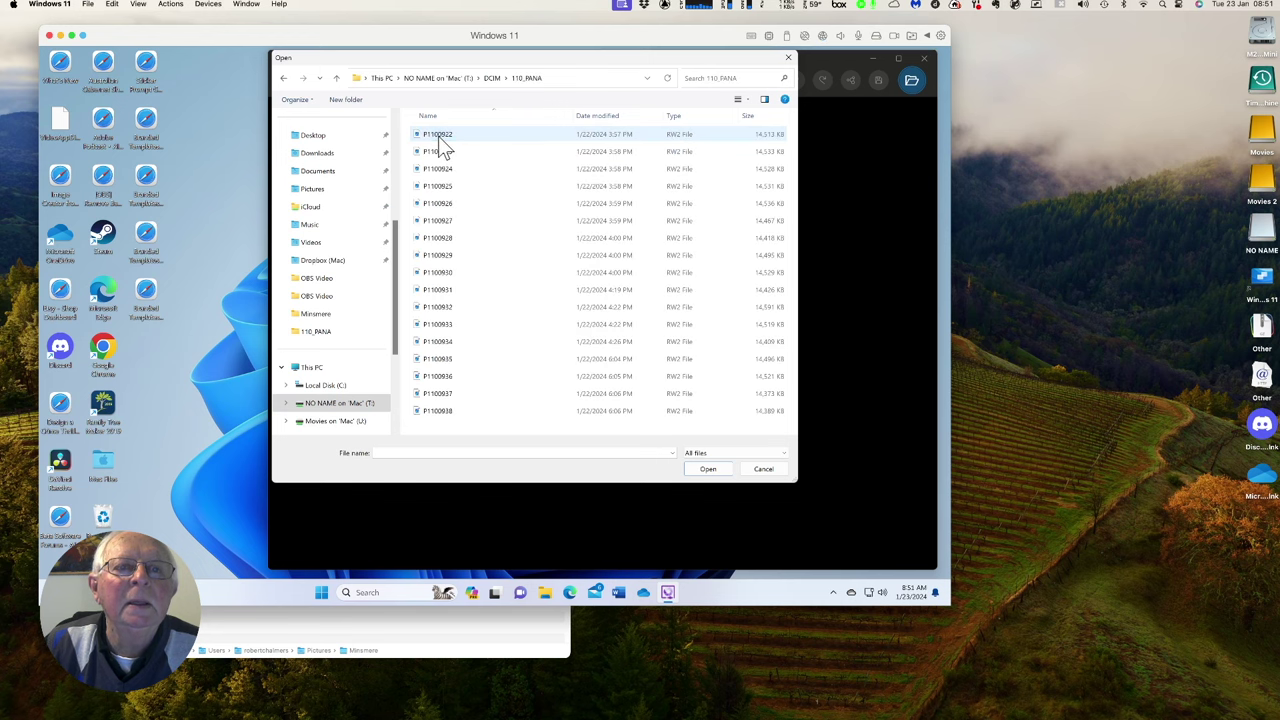
- Open P1100922 to preview its decode settings, then close Image RAW
left_click(438, 137)
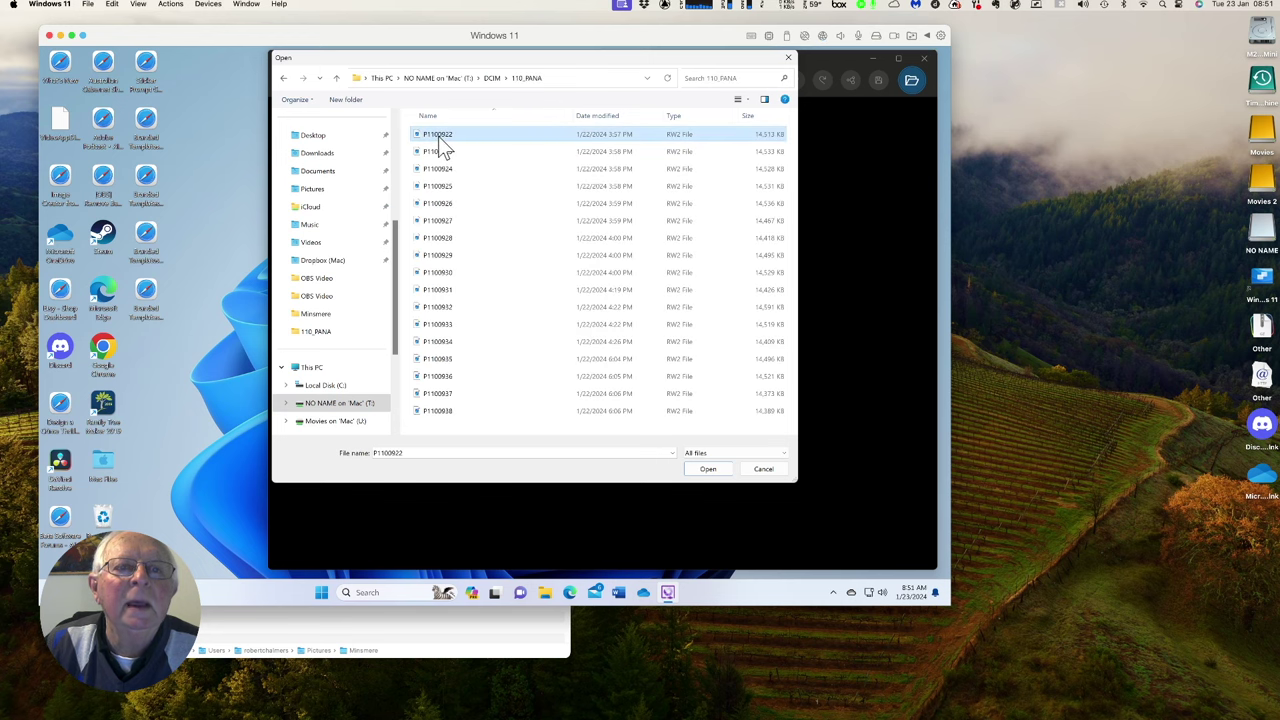
left_click(717, 470)
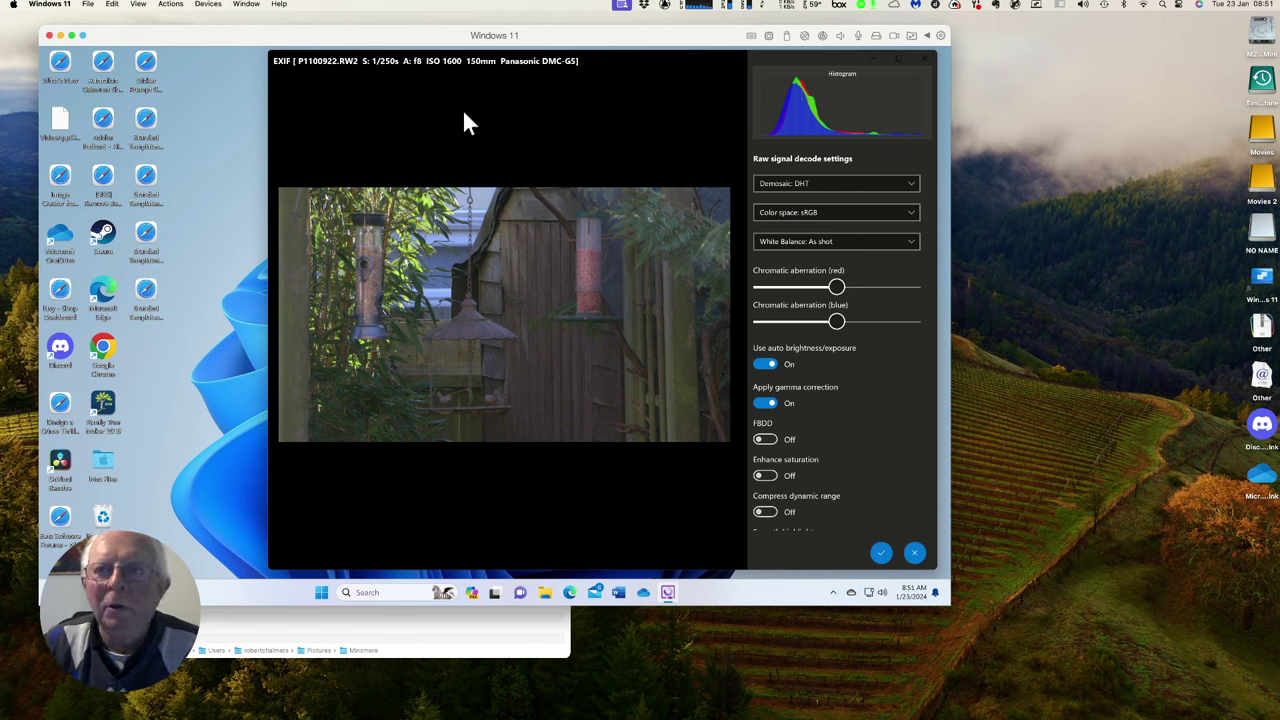
right_click(604, 60)
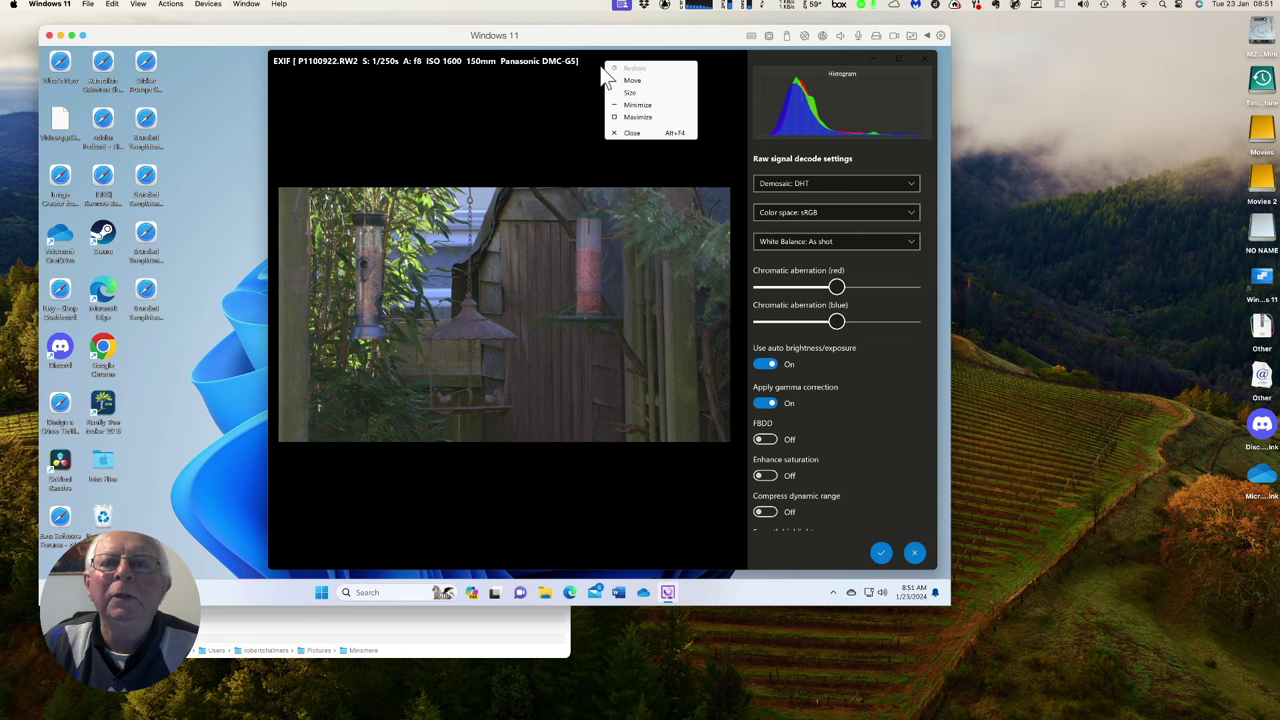
left_click(629, 133)
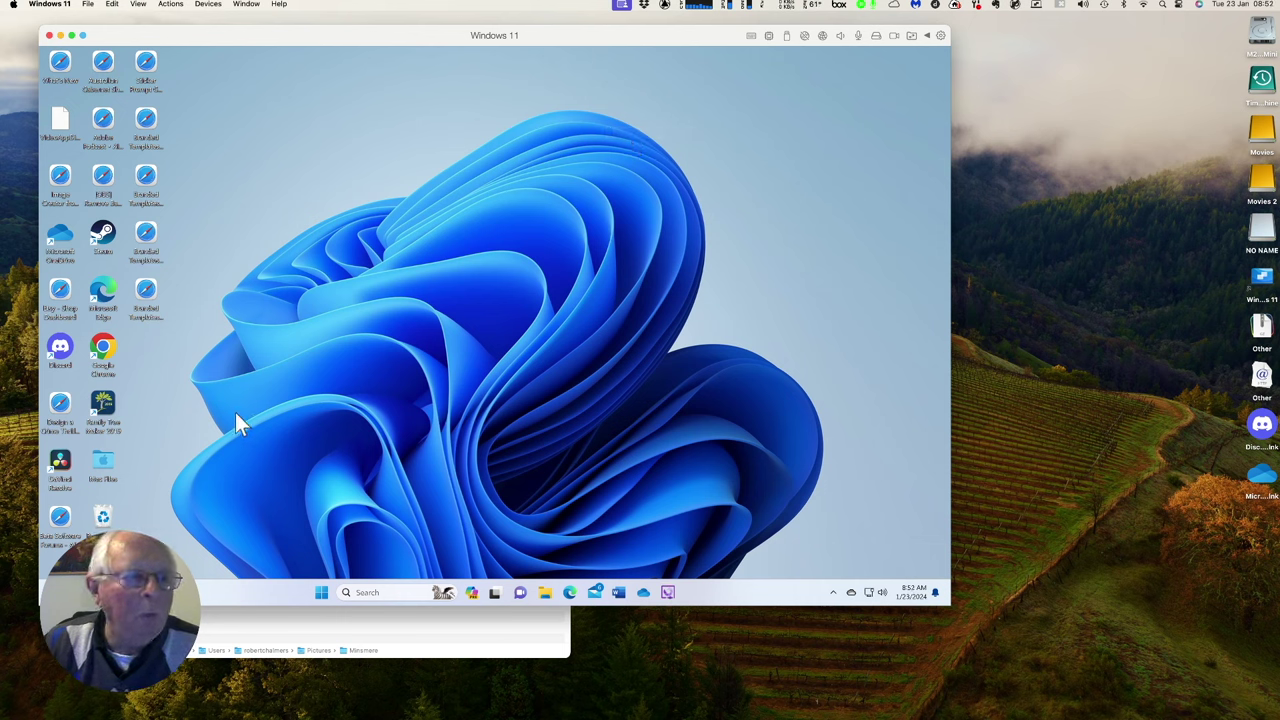
- Launch Affinity Photo 2 (Customer Beta) from the Start menu's All apps list
left_click(321, 594)
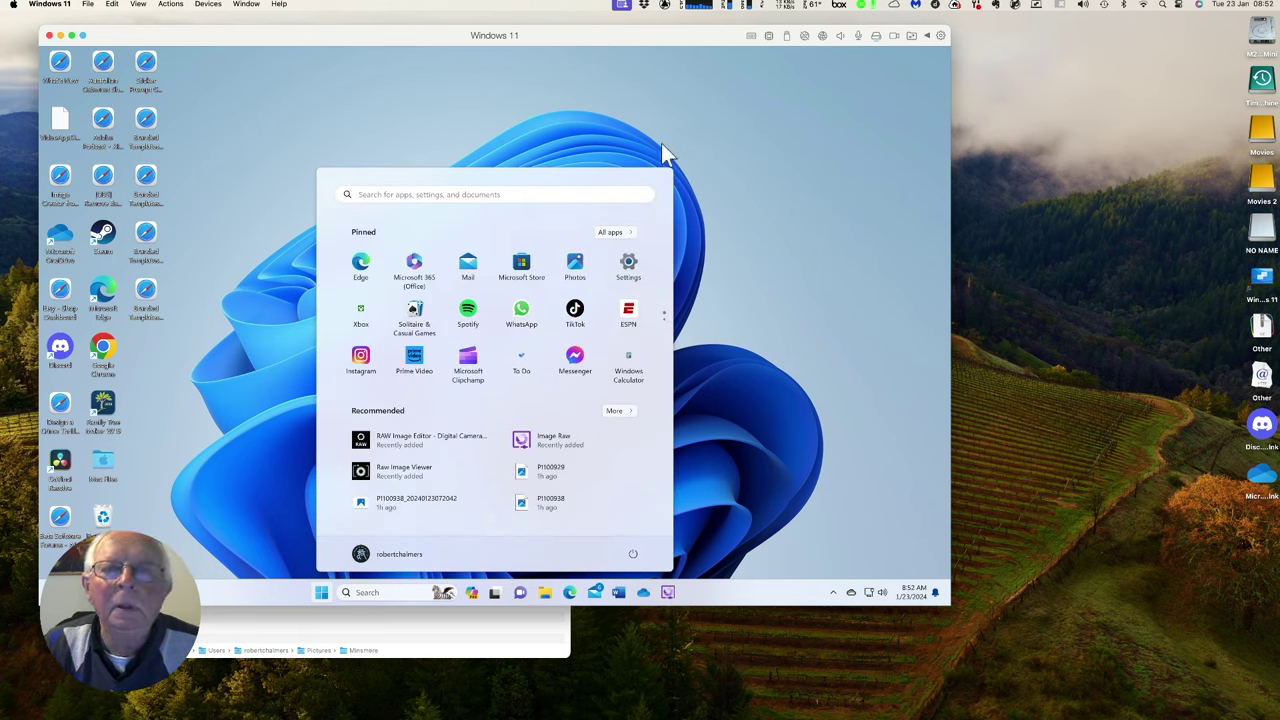
left_click(611, 234)
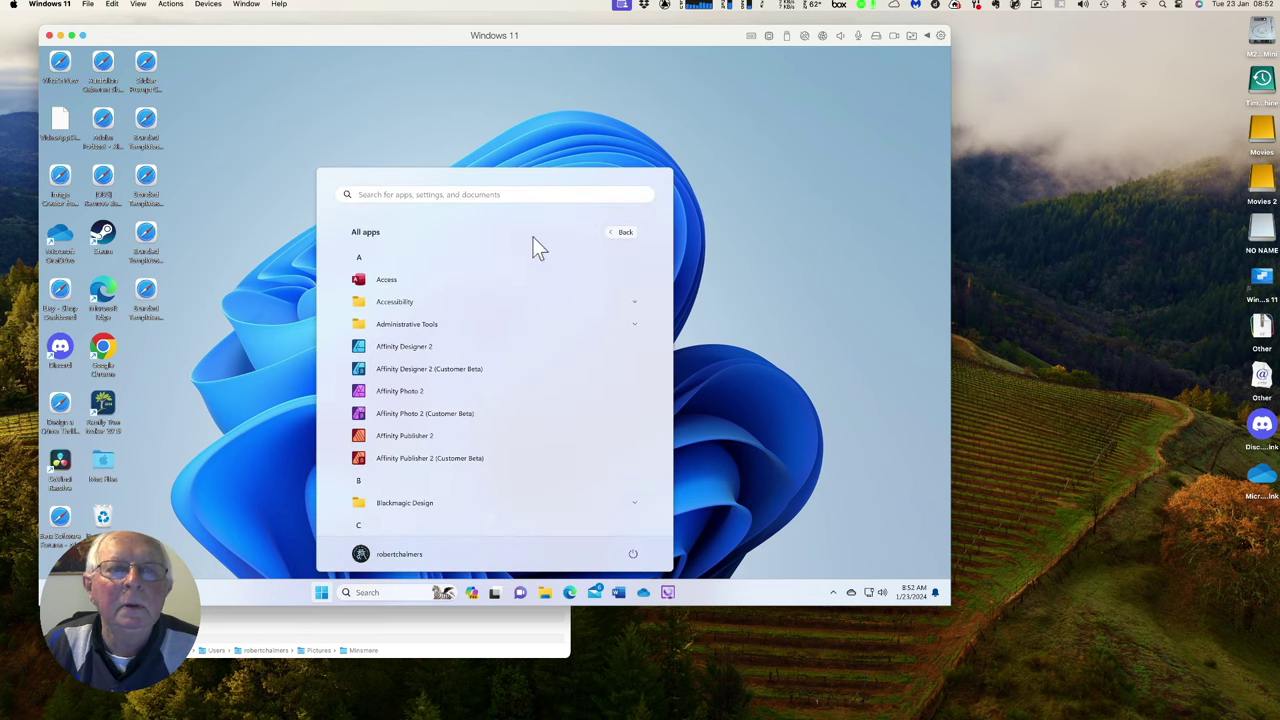
left_click(394, 415)
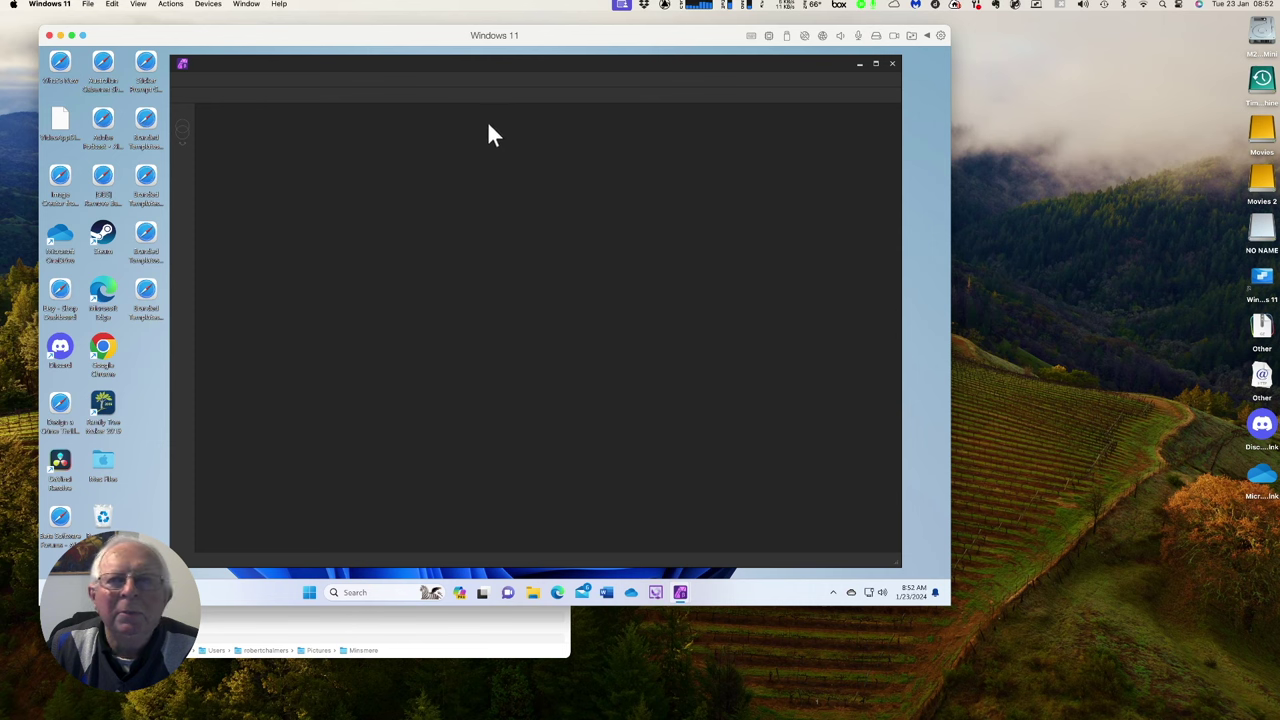
- Open P1100922 from the 110_PANA folder via File > Open into the Develop persona
left_click(522, 65)
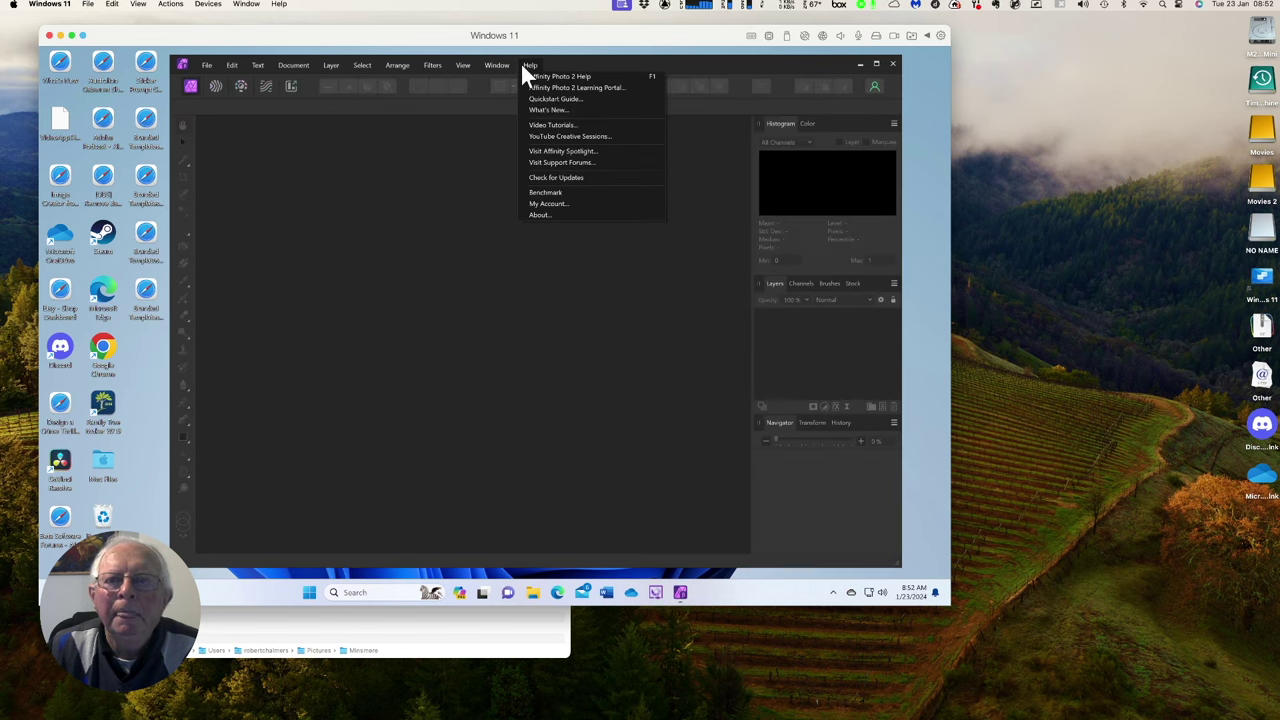
mouse_move(497, 65)
left_click(203, 60)
left_click(204, 64)
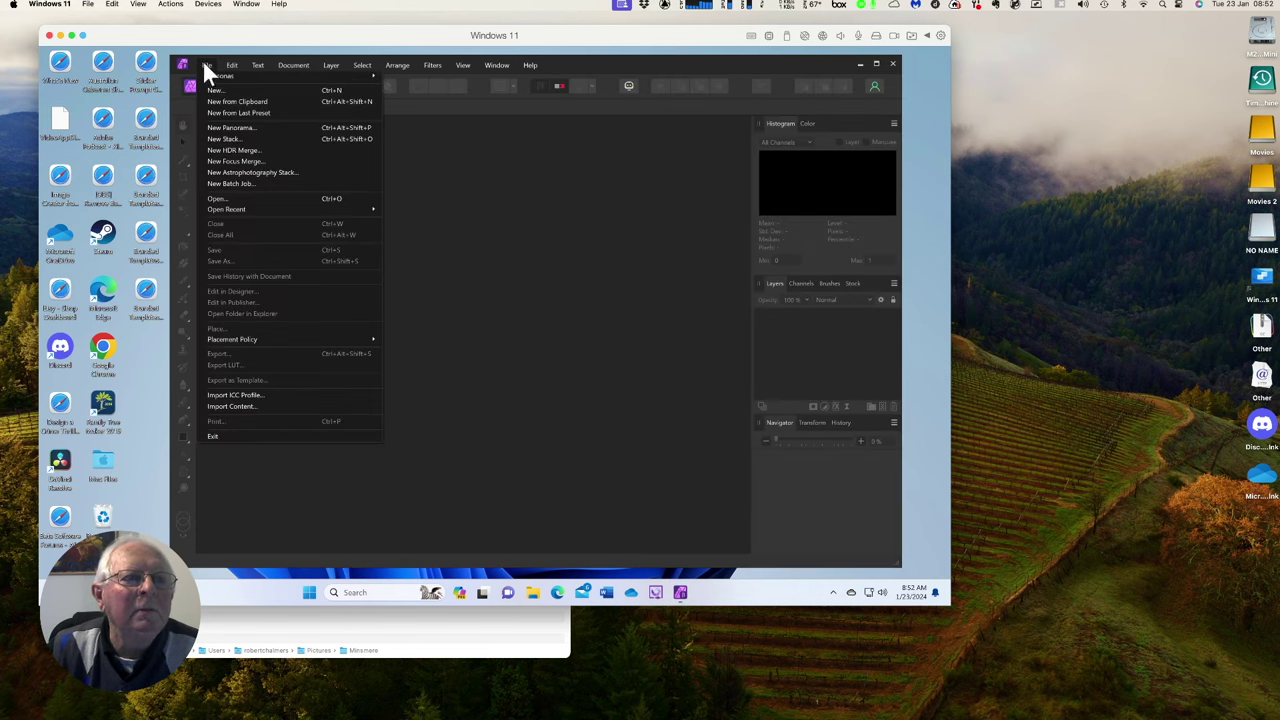
left_click(241, 198)
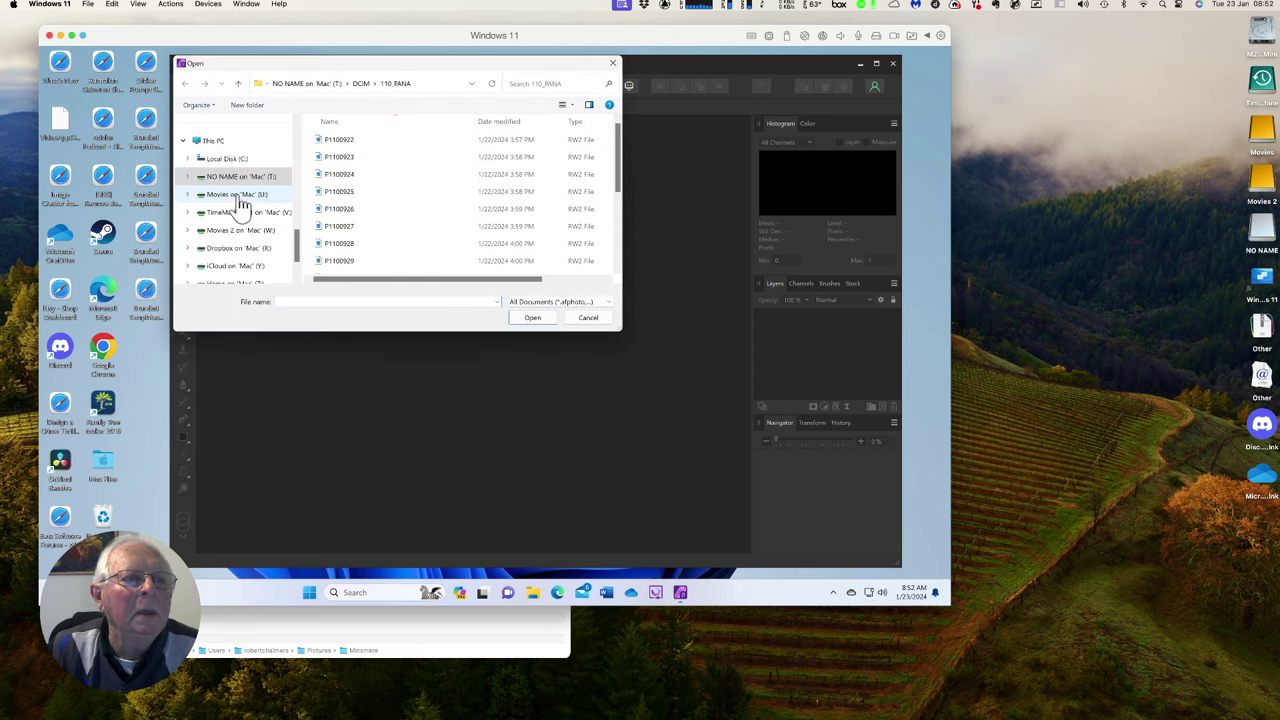
left_click(342, 140)
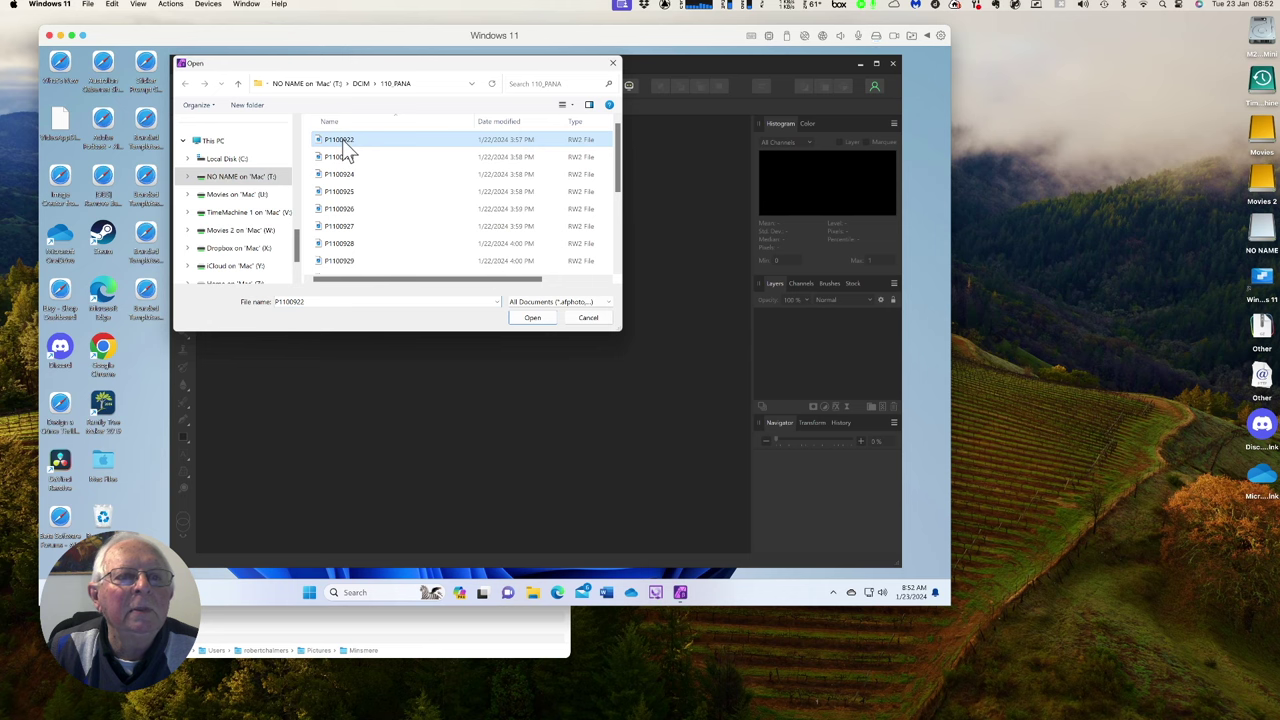
left_click(535, 321)
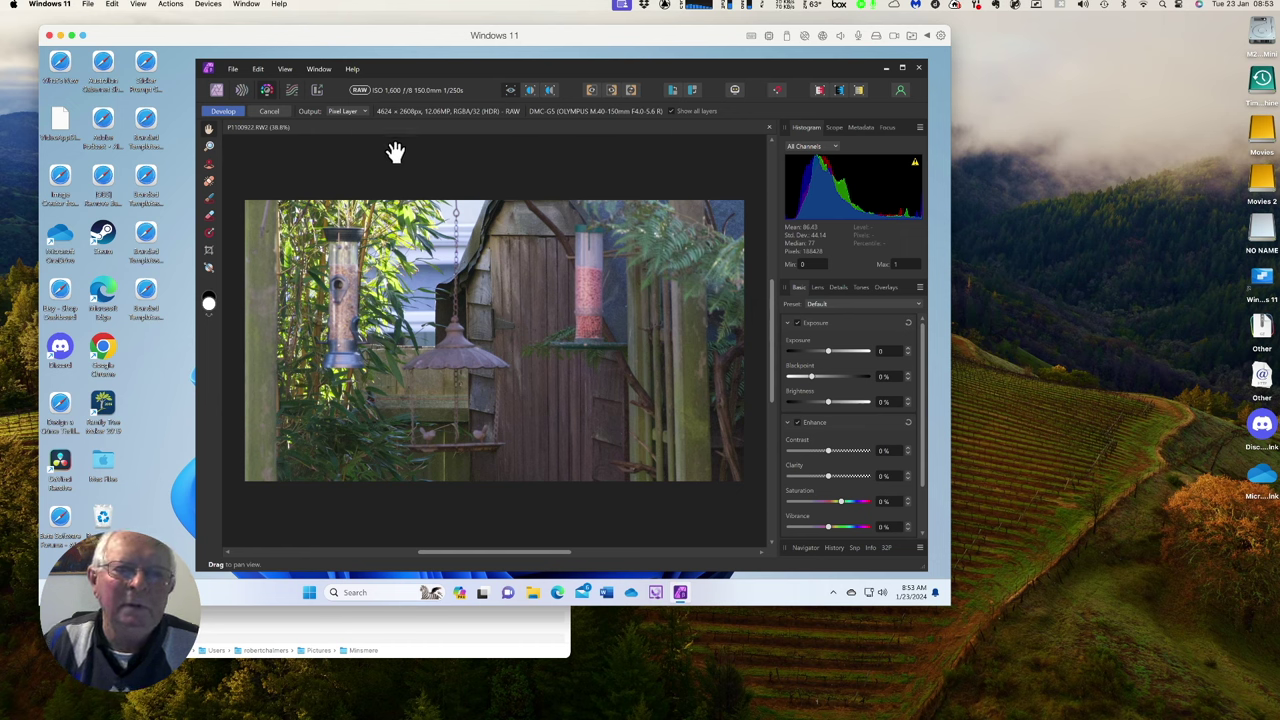
- Cancel the raw develop, confirm with Yes, and close Affinity Photo
left_click(267, 111)
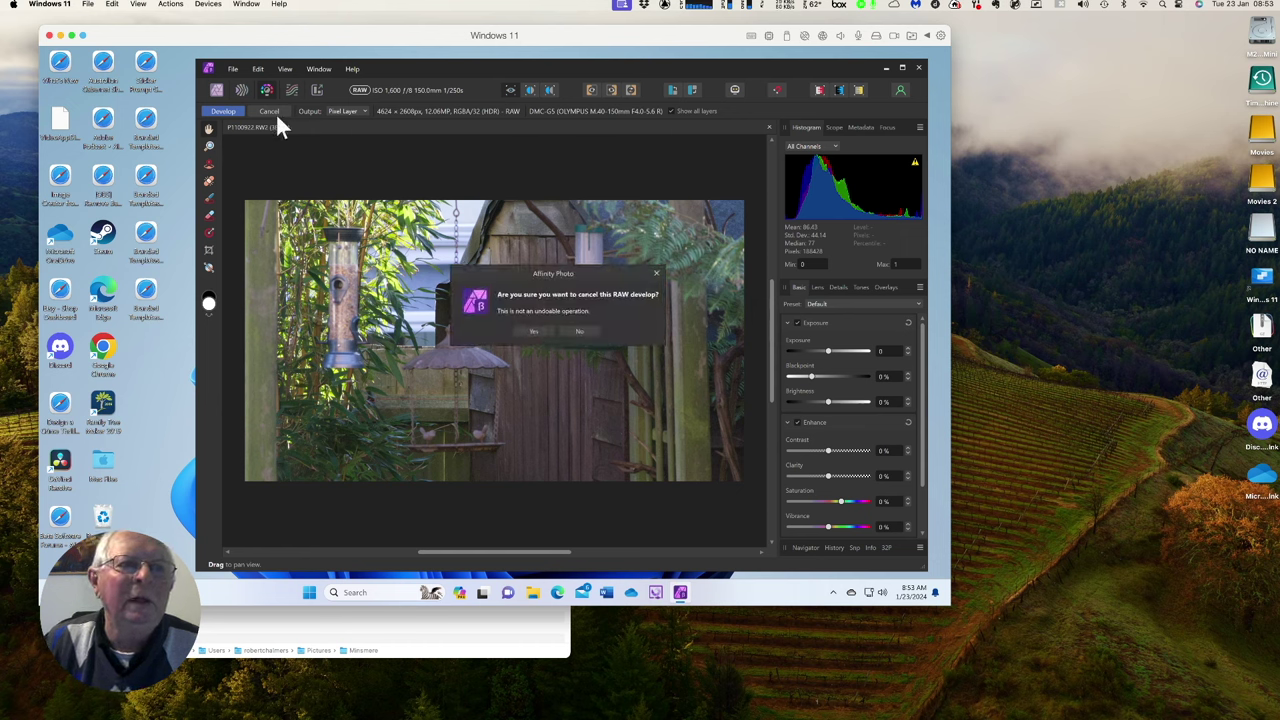
left_click(533, 331)
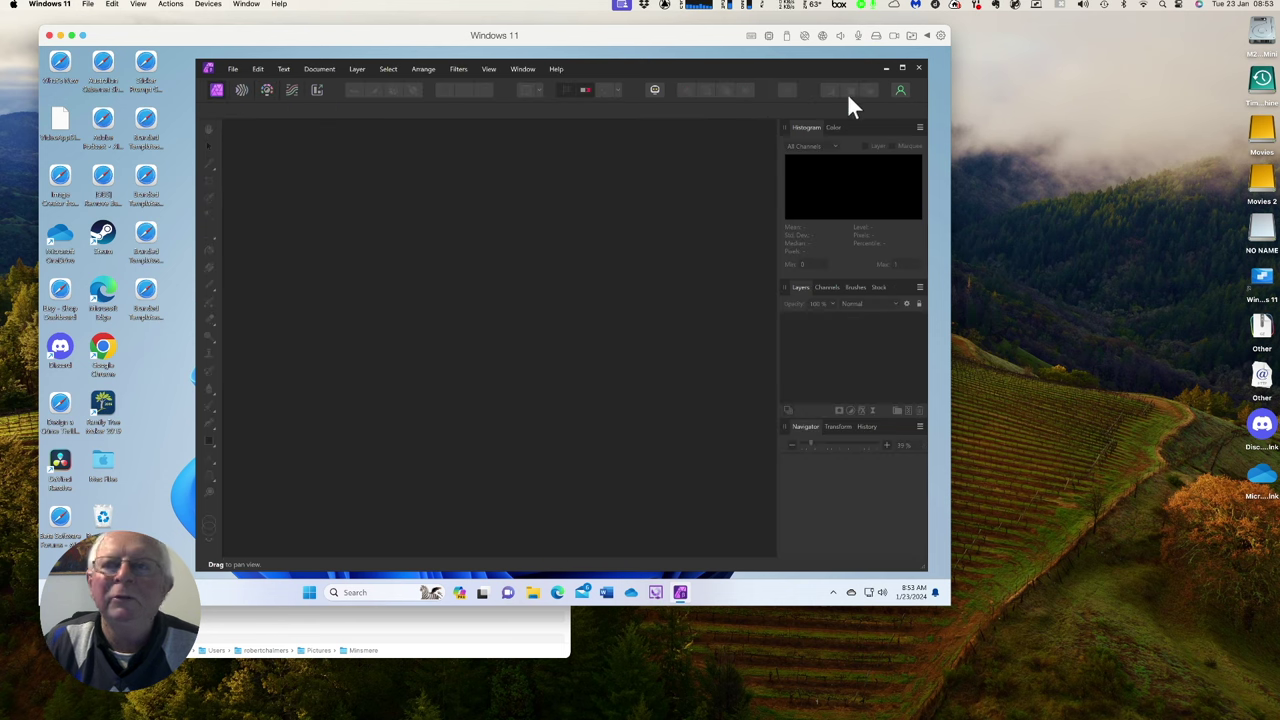
left_click(920, 70)
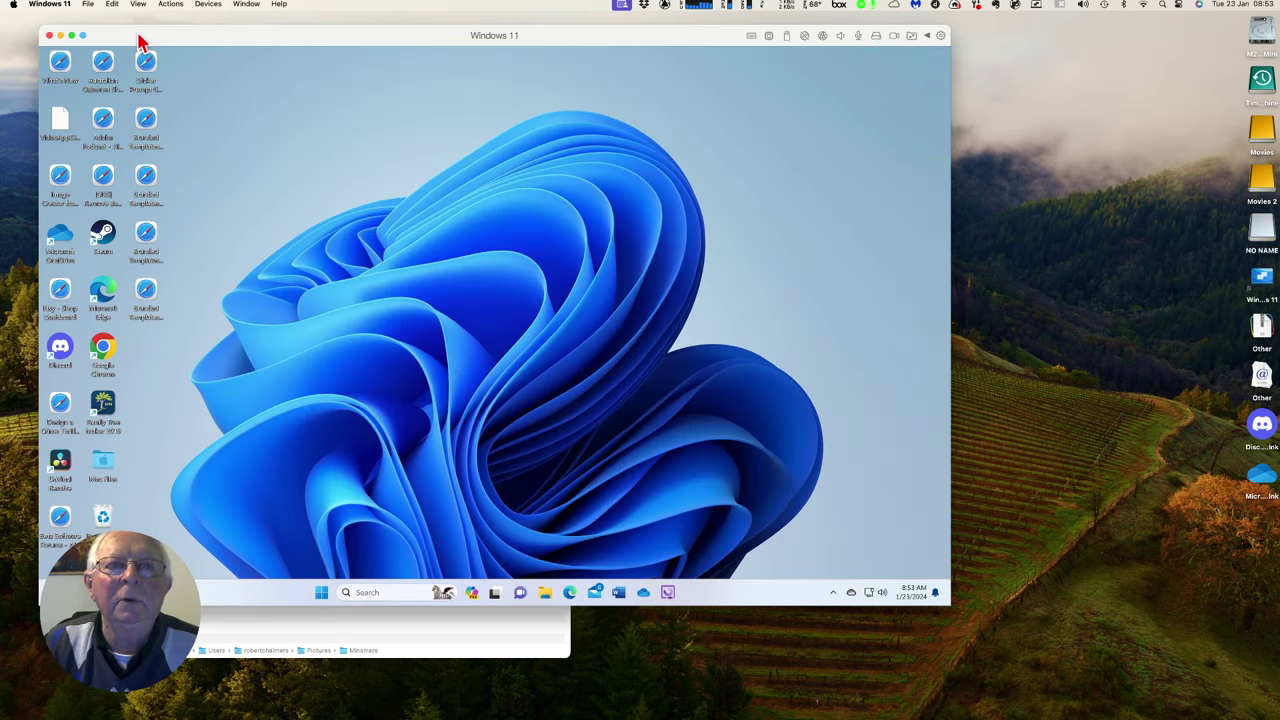
- Move the Windows 11 VM window off to the right and bring Finder's Minsmere folder forward
left_click_drag(137, 36, 1279, 120)
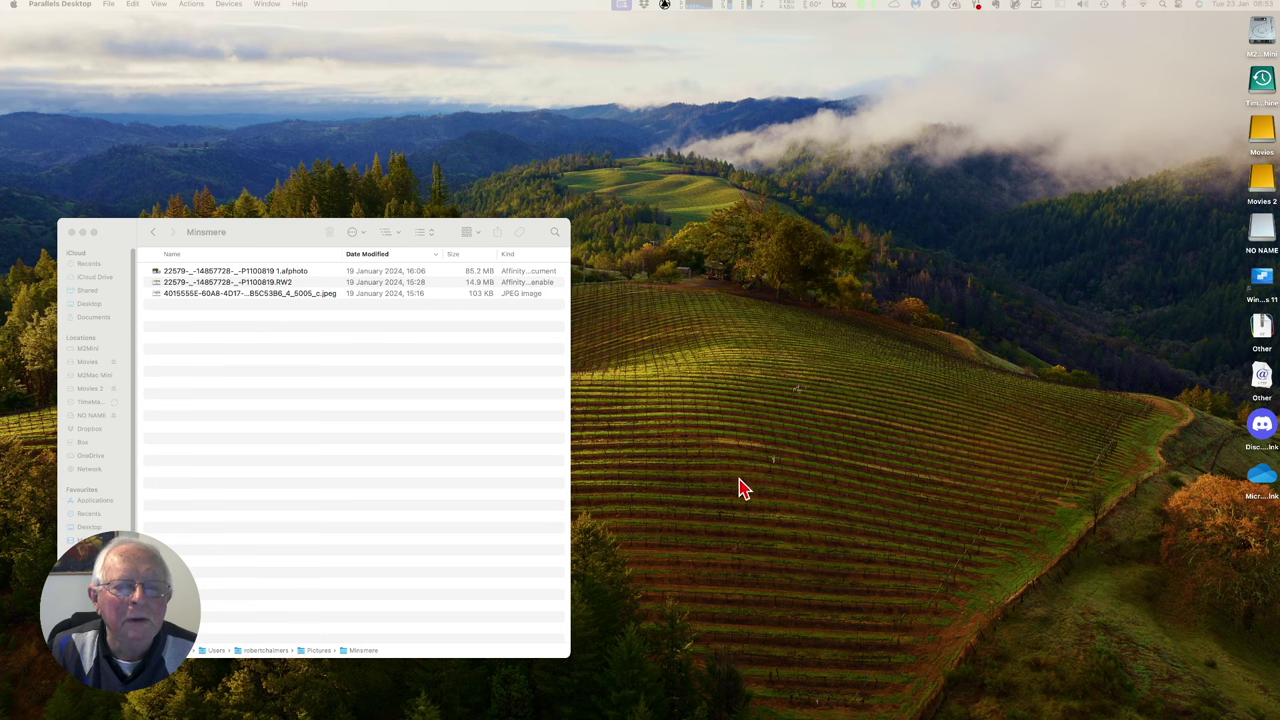
mouse_move(850, 715)
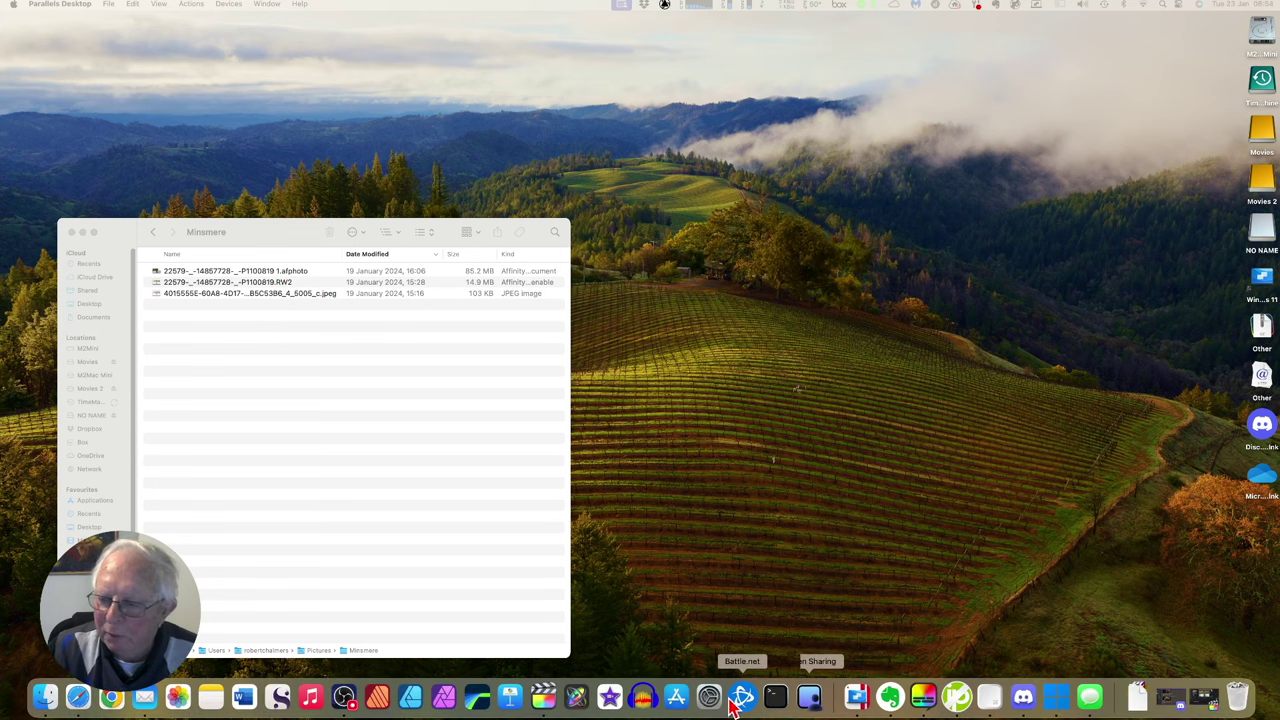
key("alt+super+d")
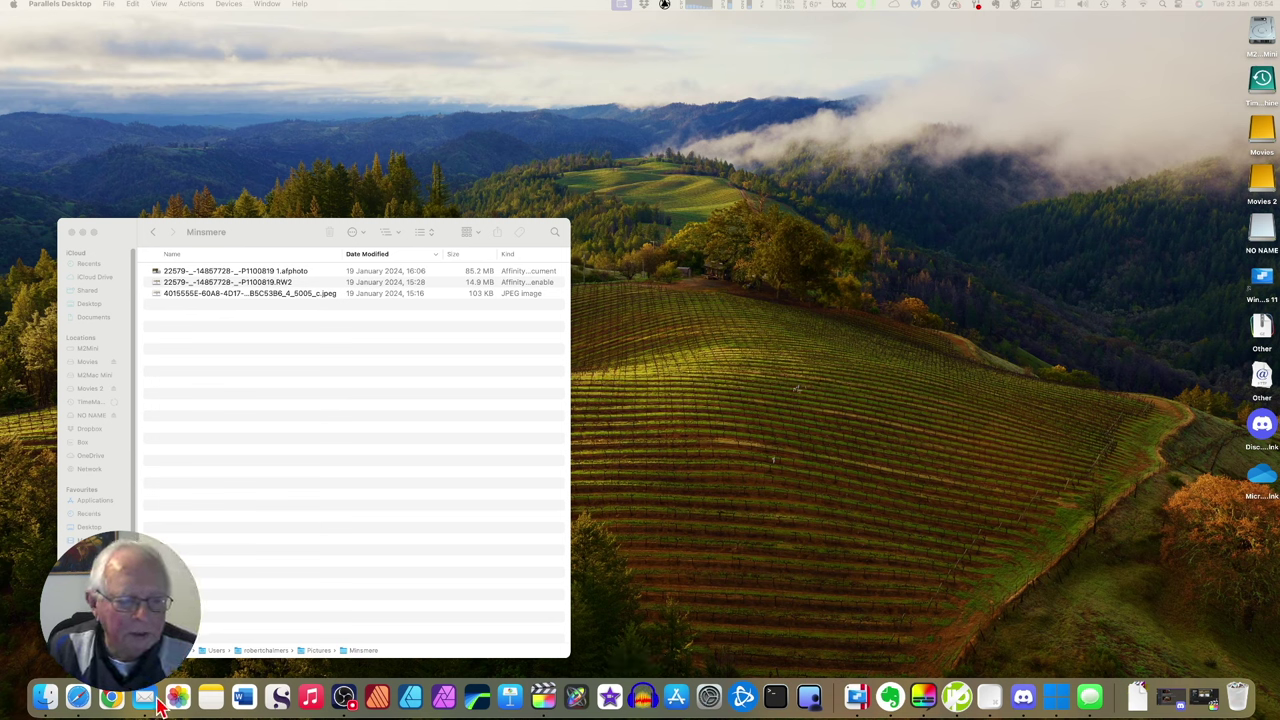
left_click(45, 700)
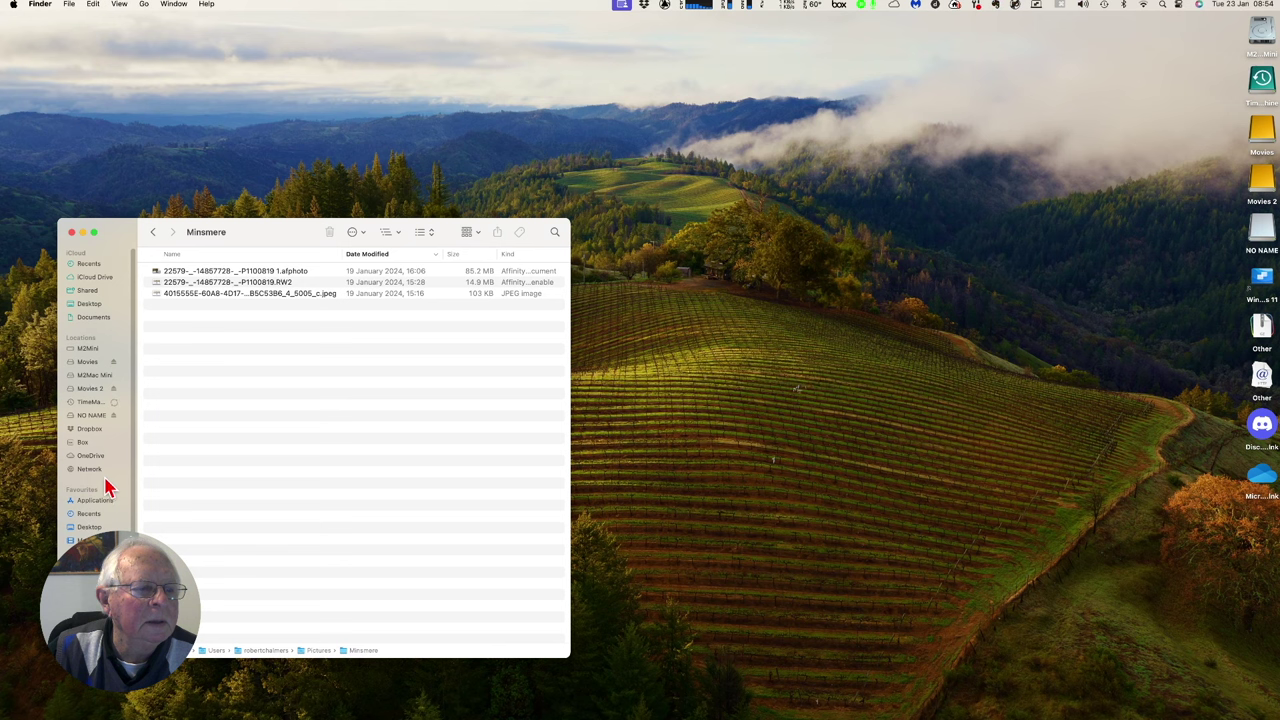
- Select P1100819.RW2 in the Minsmere folder and open it in Affinity Photo 2 Beta
left_click(248, 284)
right_click(250, 285)
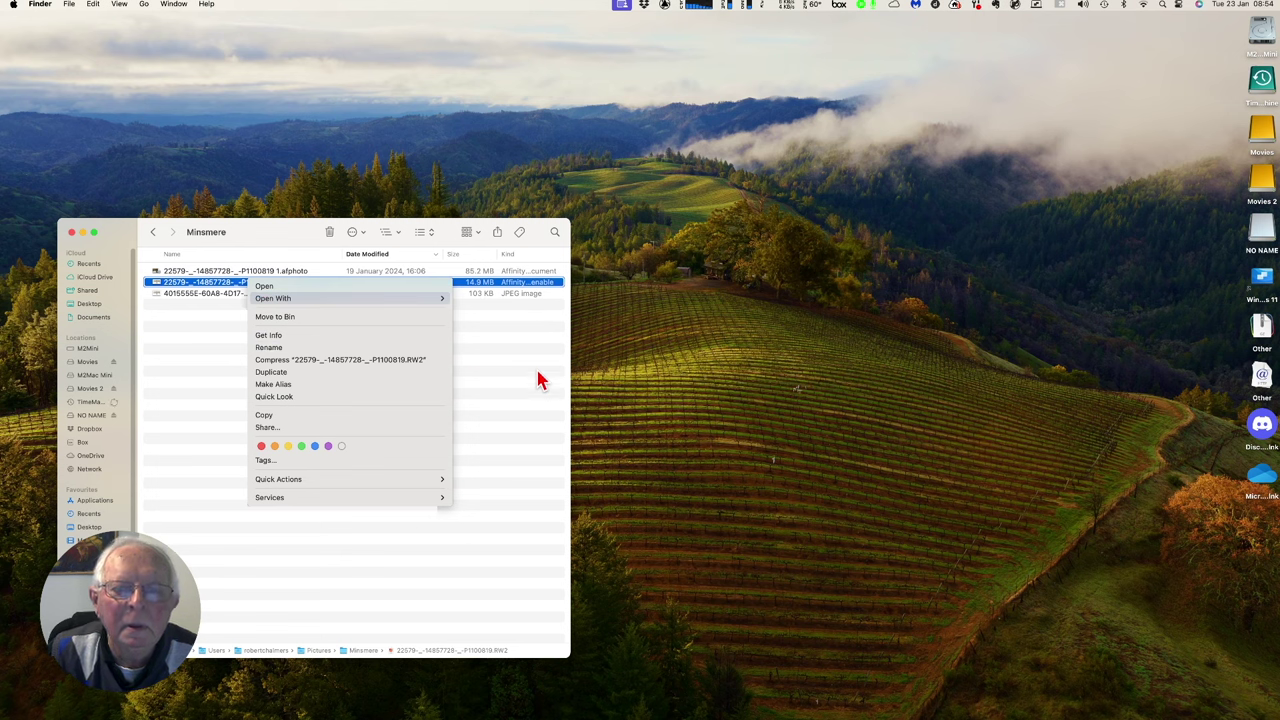
left_click(500, 413)
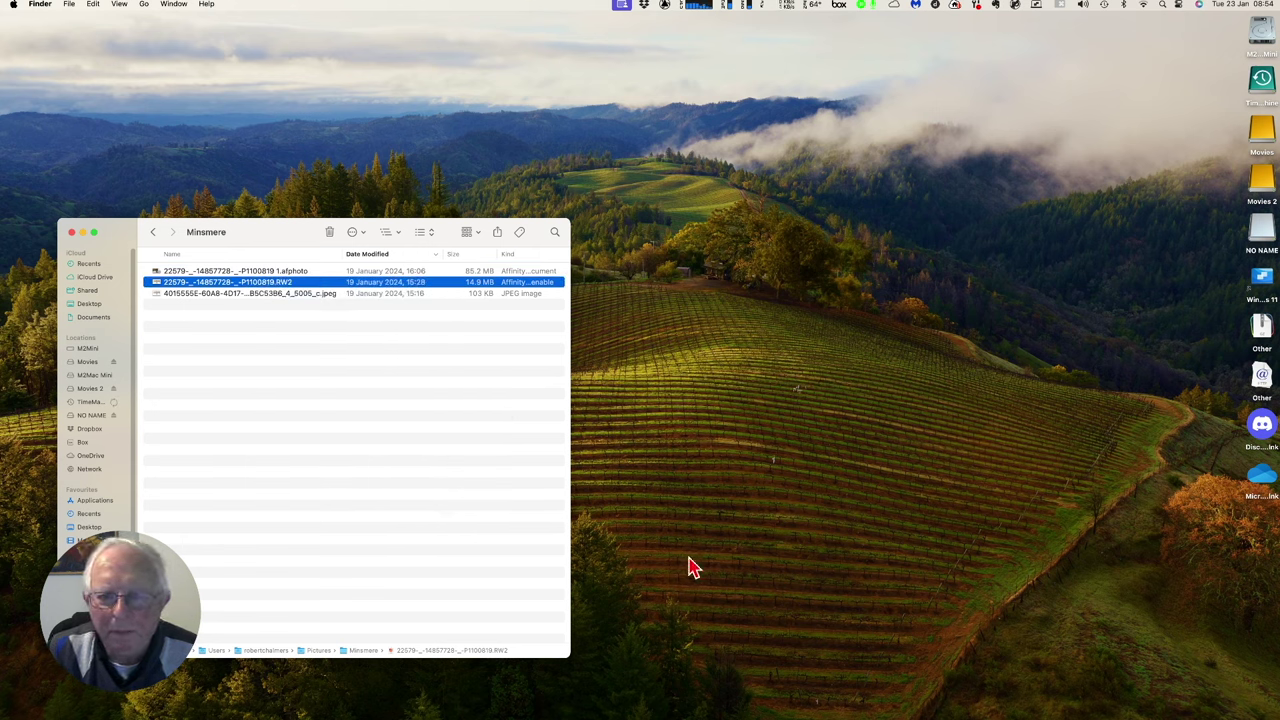
mouse_move(754, 710)
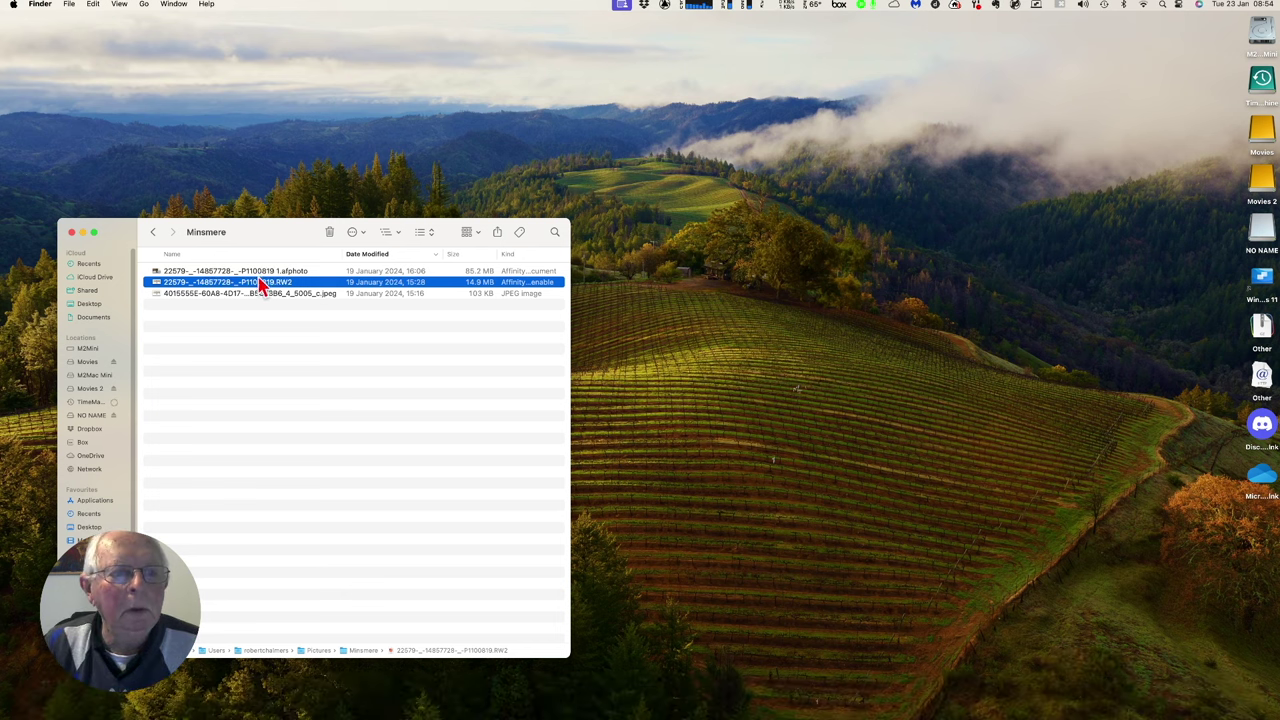
left_click_drag(251, 245, 231, 131)
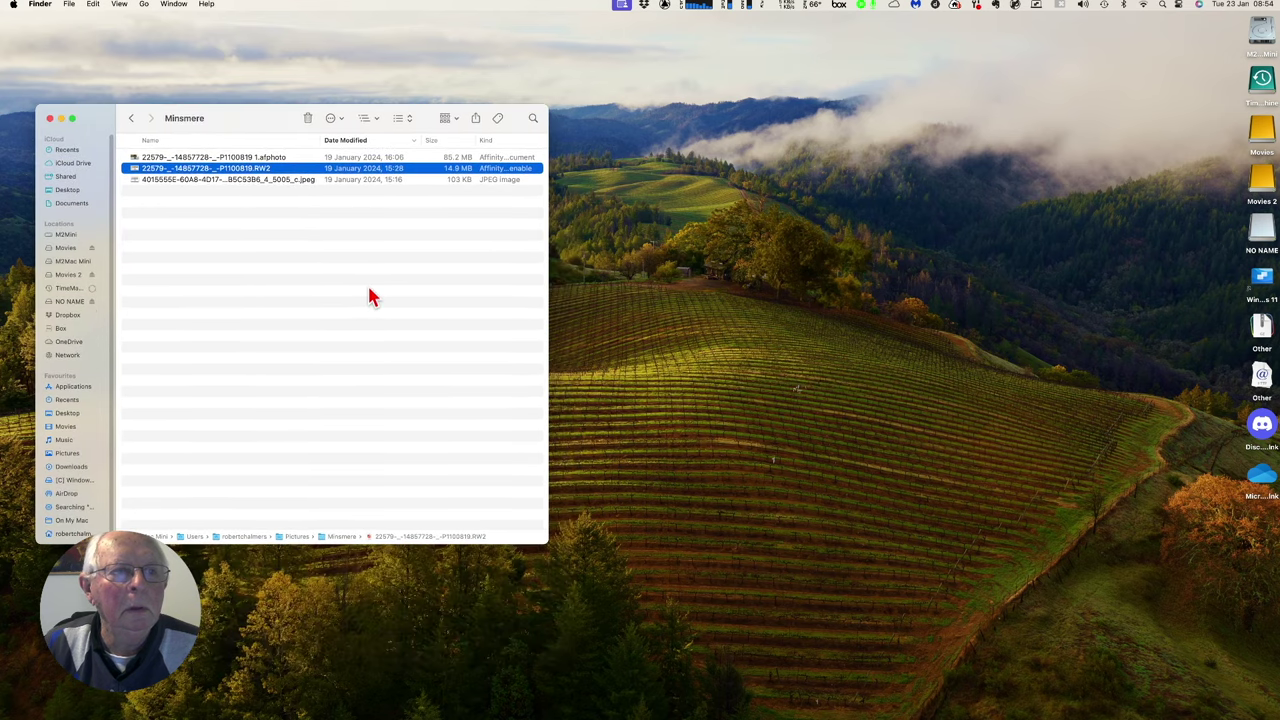
mouse_move(994, 700)
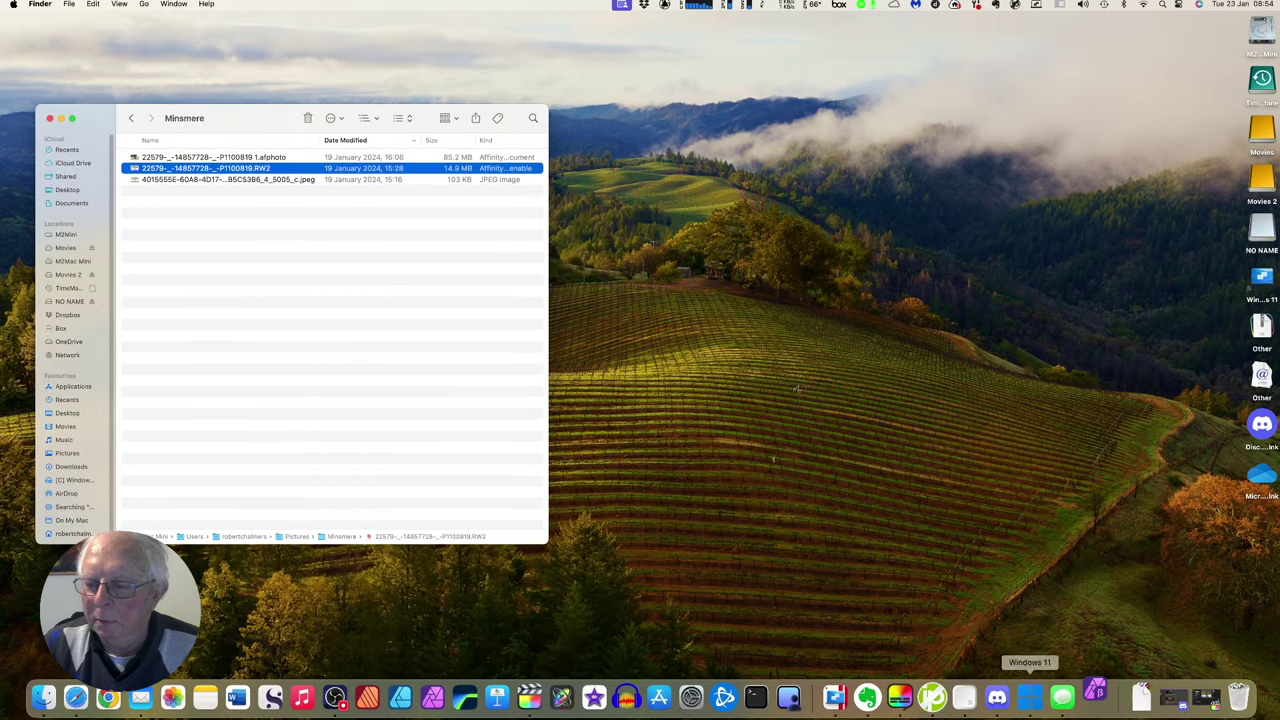
left_click(1095, 700)
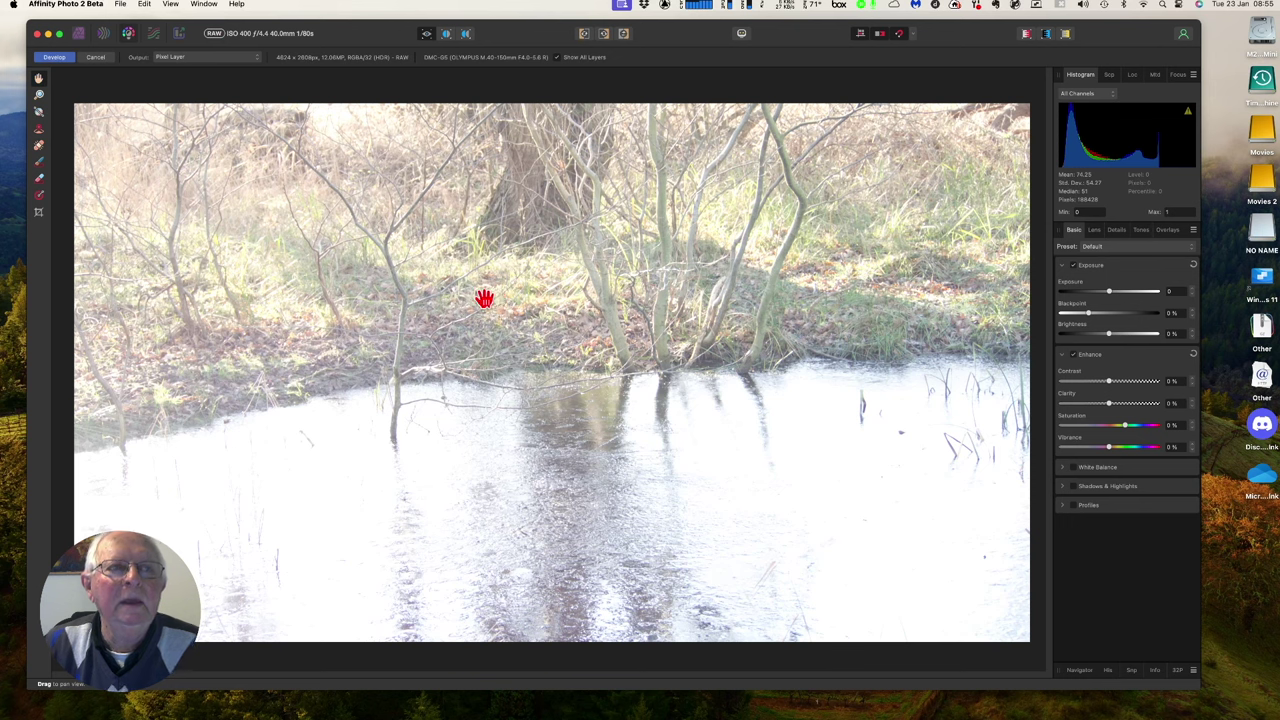
- Set Exposure -2.658, Blackpoint 5%, Contrast 5%, Clarity 16%, Saturation 8% and Vibrance 2%
left_click(55, 60)
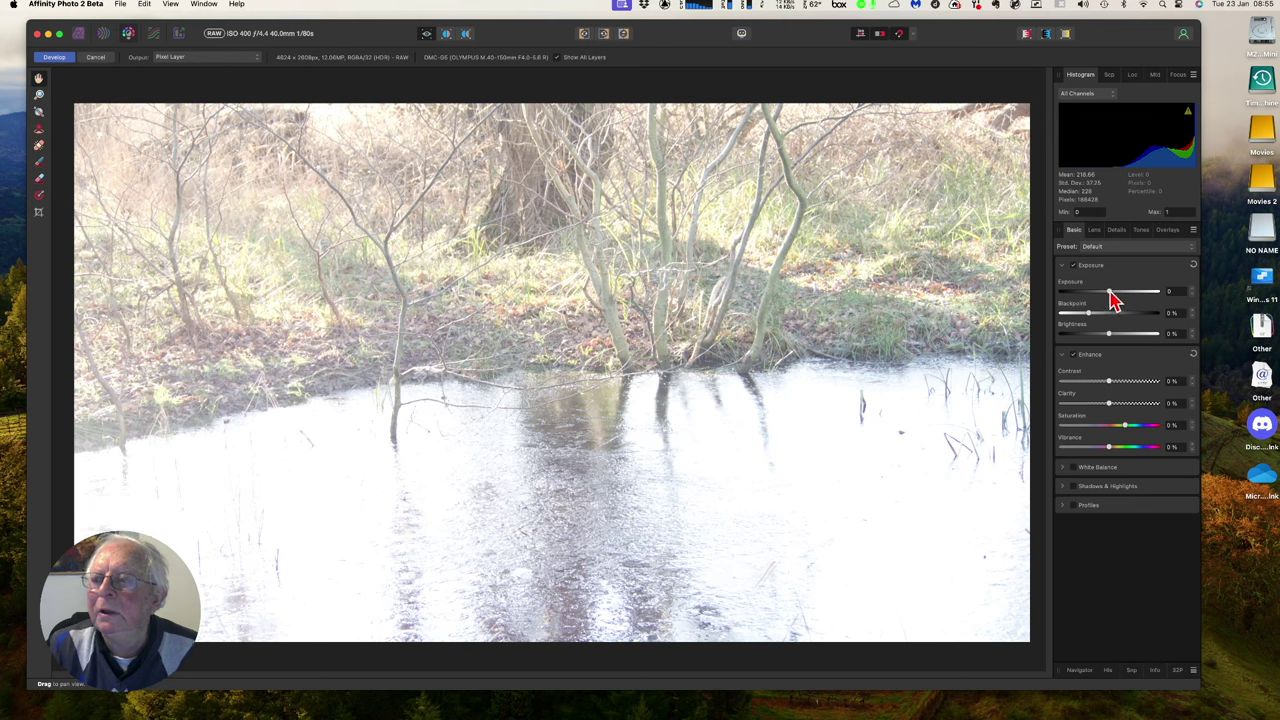
left_click_drag(1110, 293, 1083, 294)
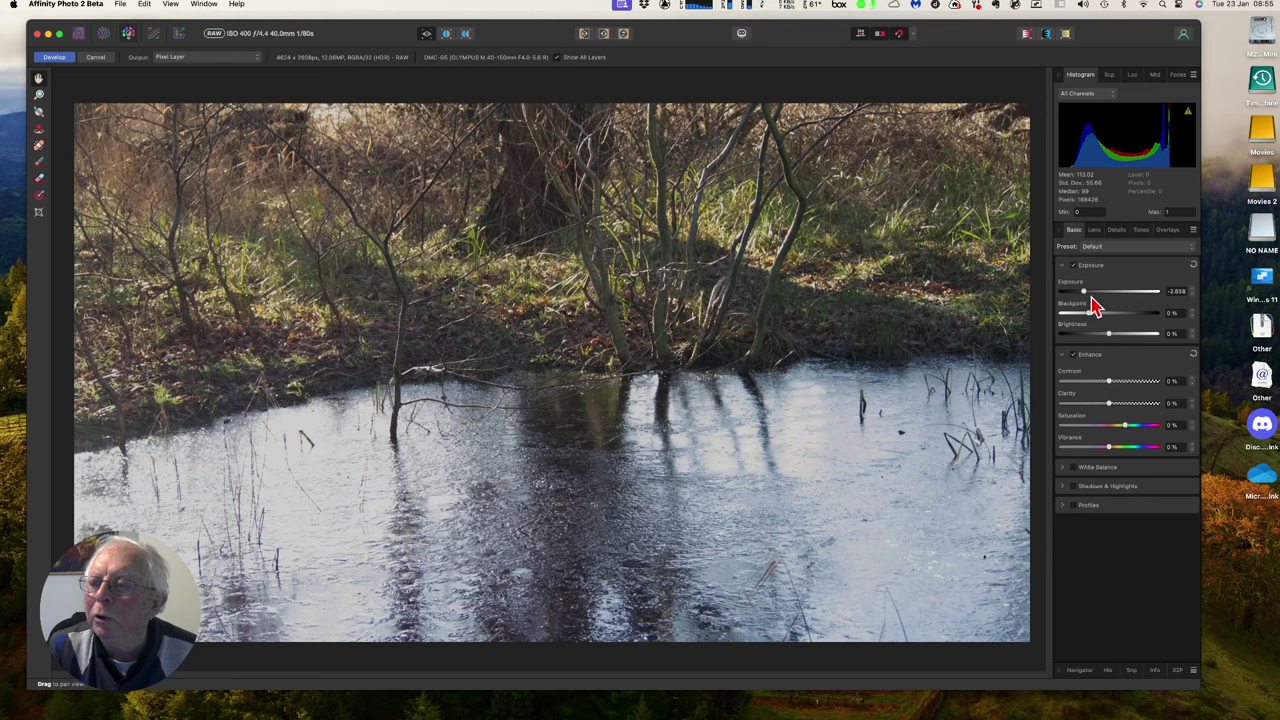
left_click_drag(1090, 315, 1107, 343)
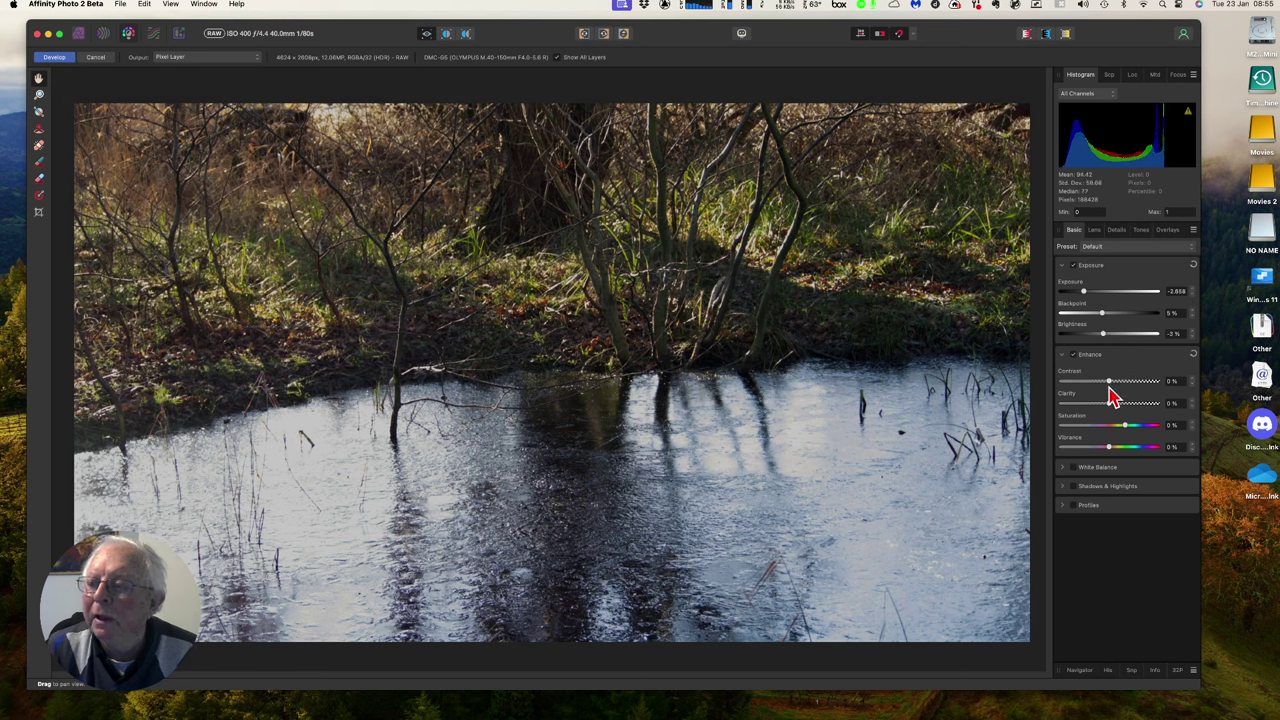
left_click_drag(1108, 381, 1117, 404)
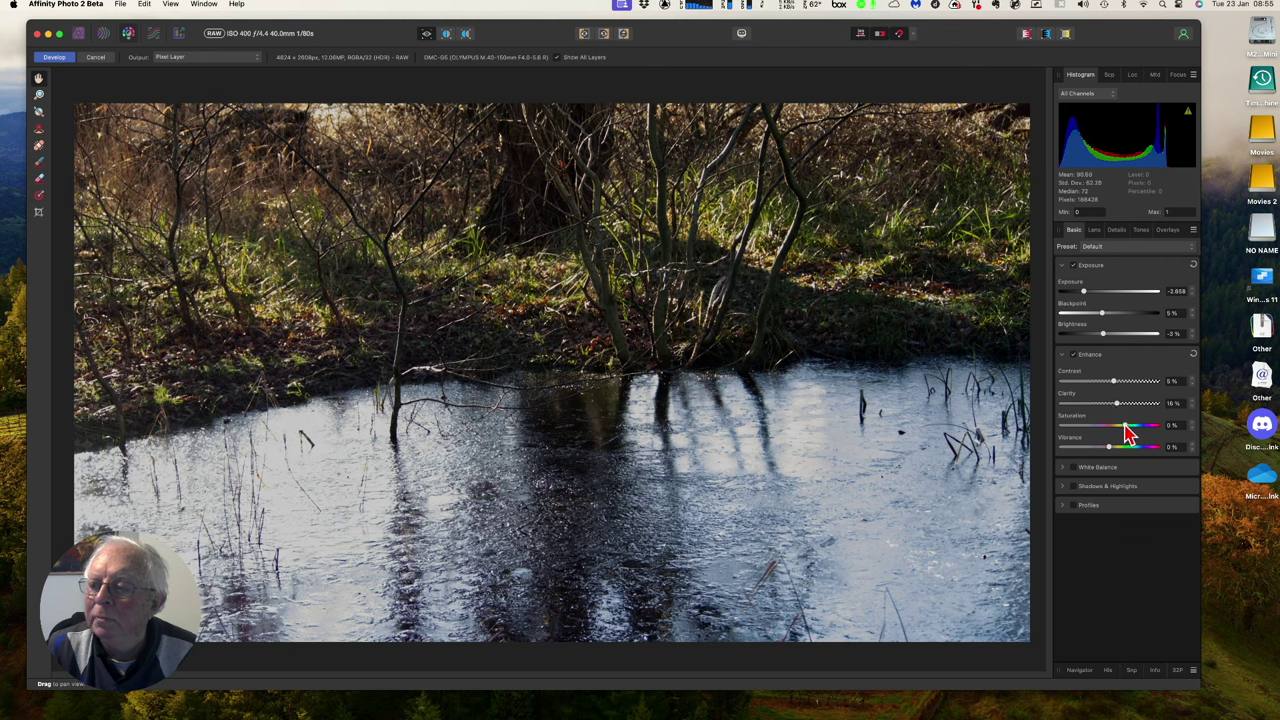
left_click_drag(1128, 432, 1131, 437)
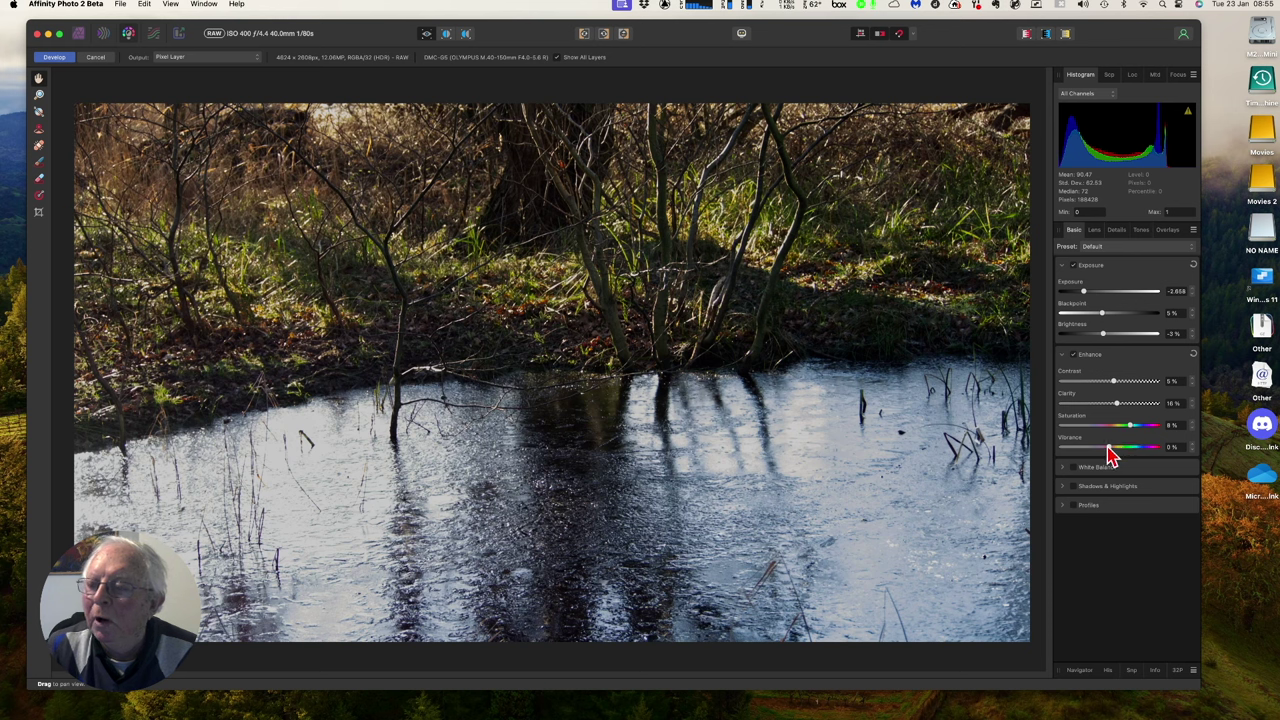
left_click_drag(1110, 450, 1114, 449)
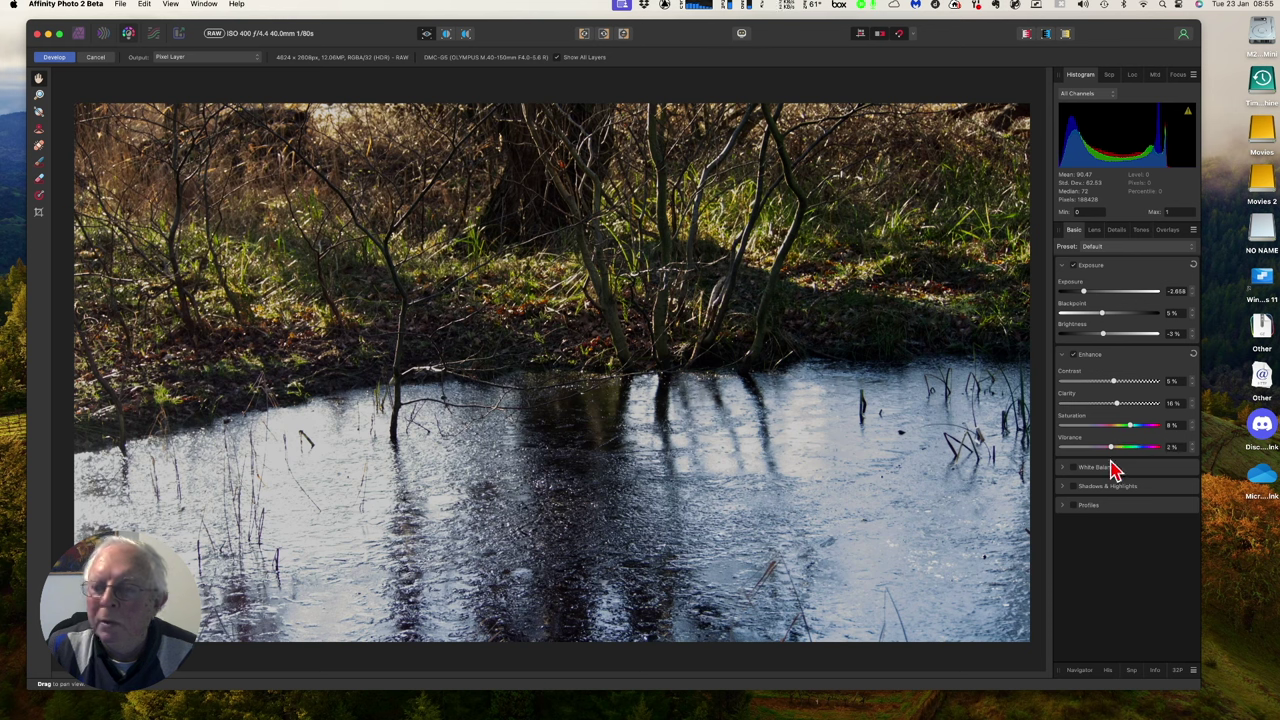
- Cool the white balance to 3759 K with -14% tint
left_click(1063, 488)
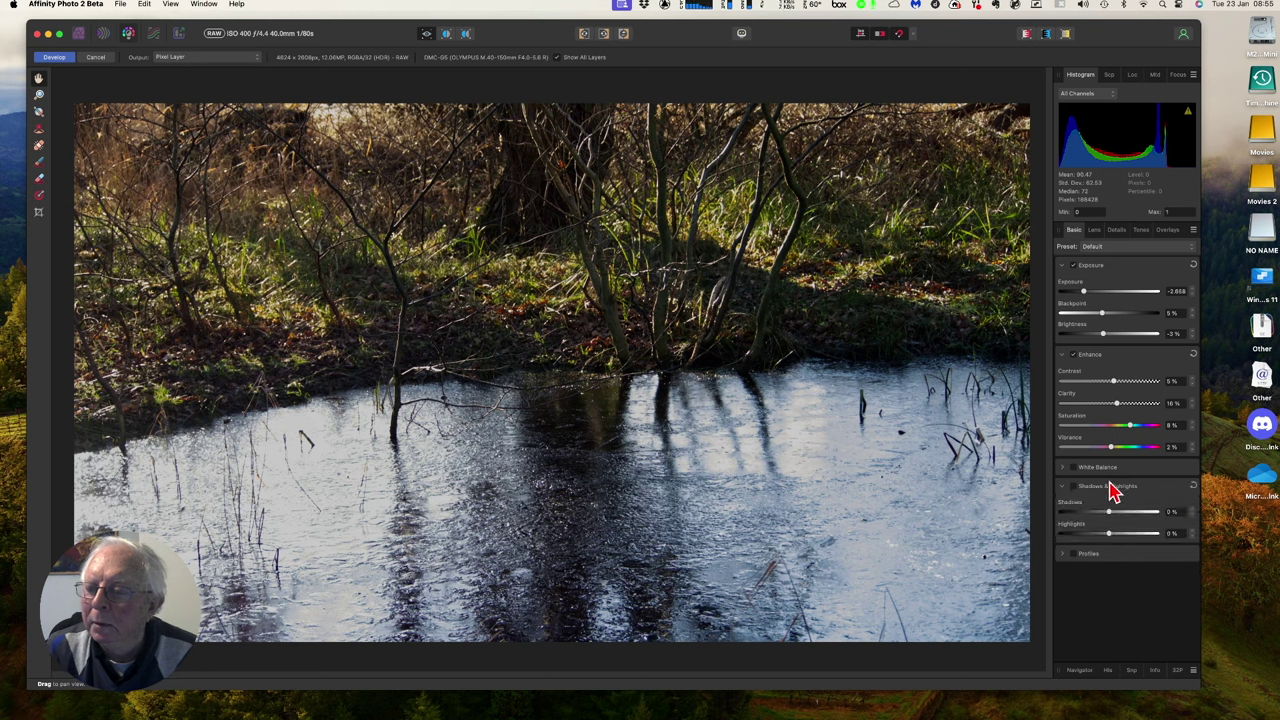
left_click(1062, 470)
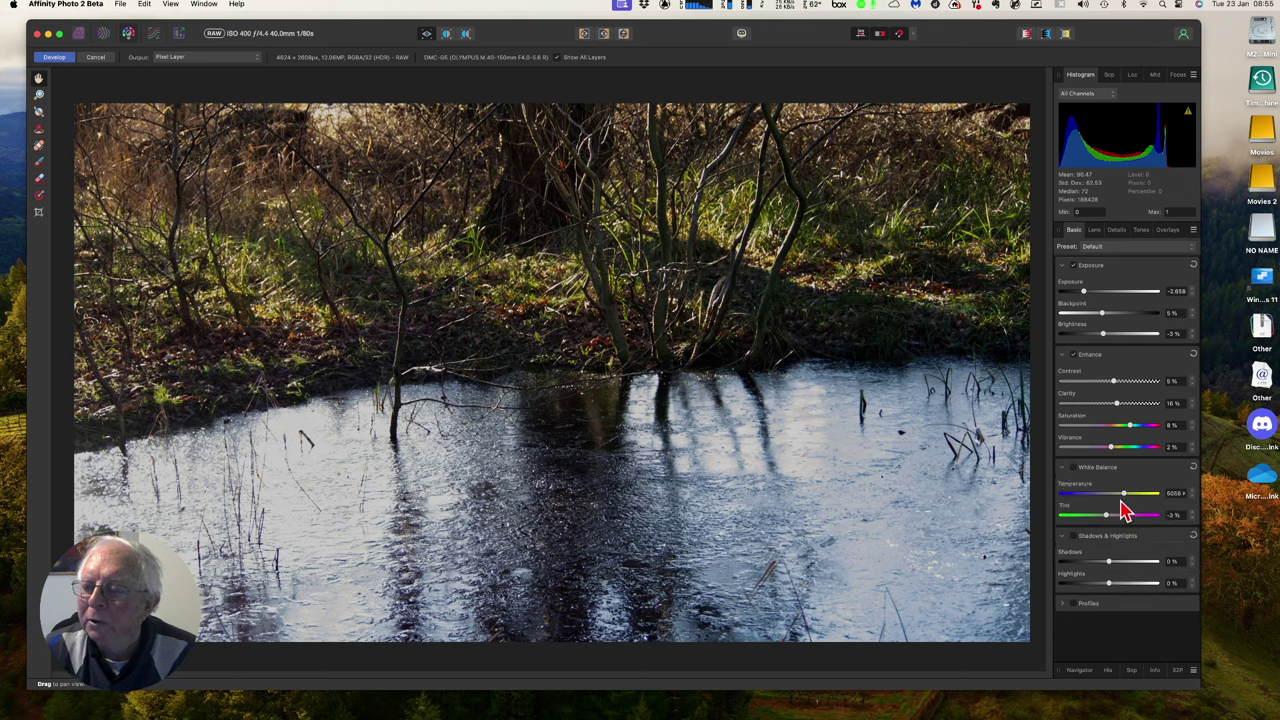
left_click_drag(1108, 522, 1114, 491)
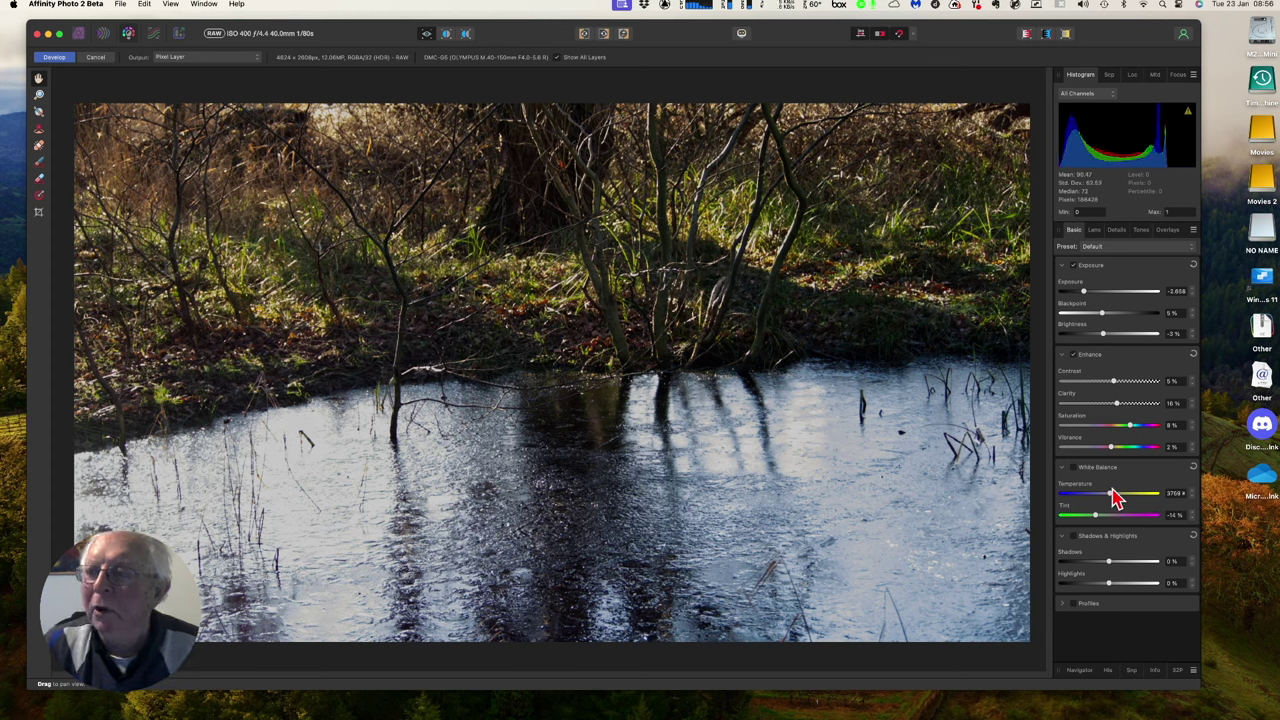
- Commit the pond photo's RAW edits with Develop
left_click(57, 60)
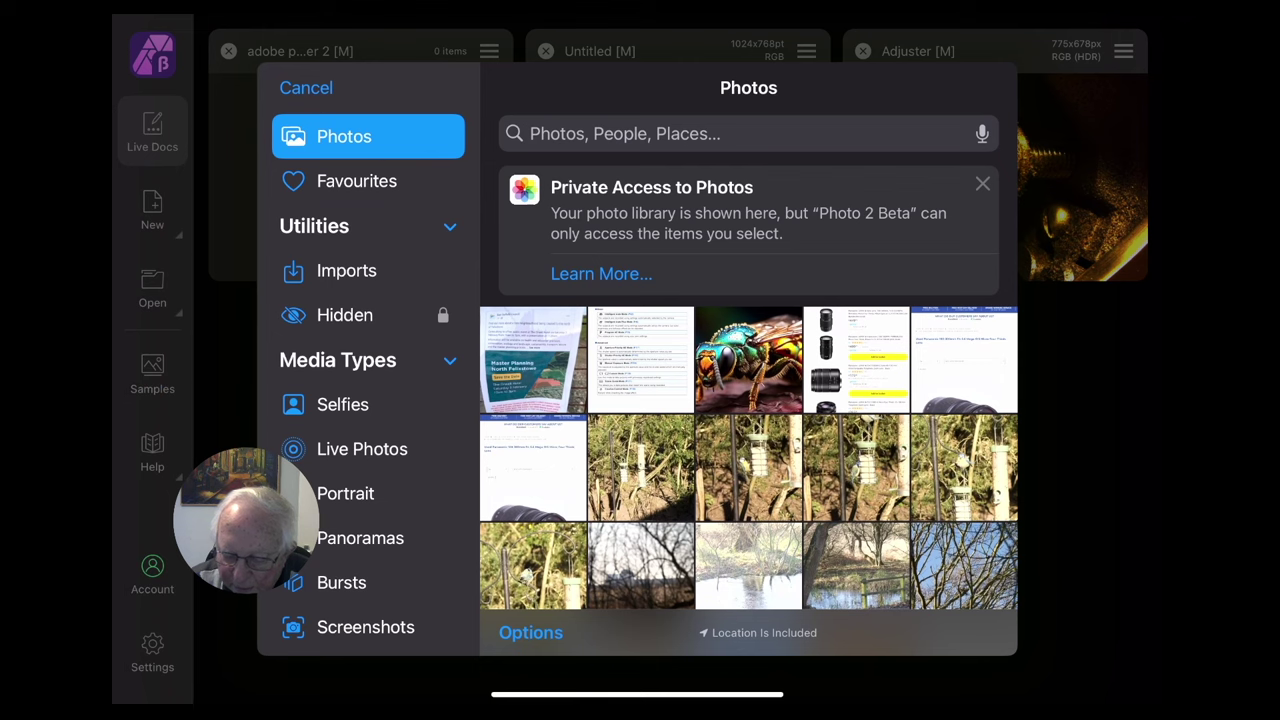
- Pick the frozen-pond image from the Photos picker's RAW album and close the picker
scroll(368, 380, "down", 5)
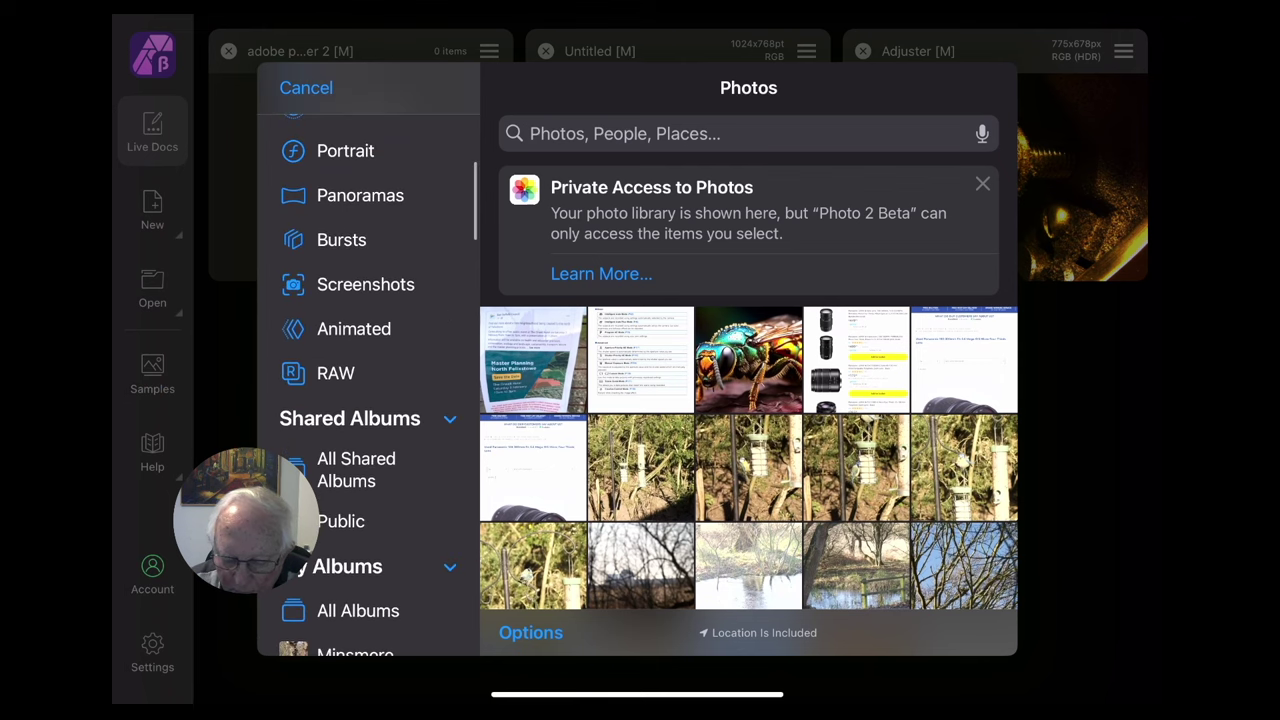
left_click(336, 373)
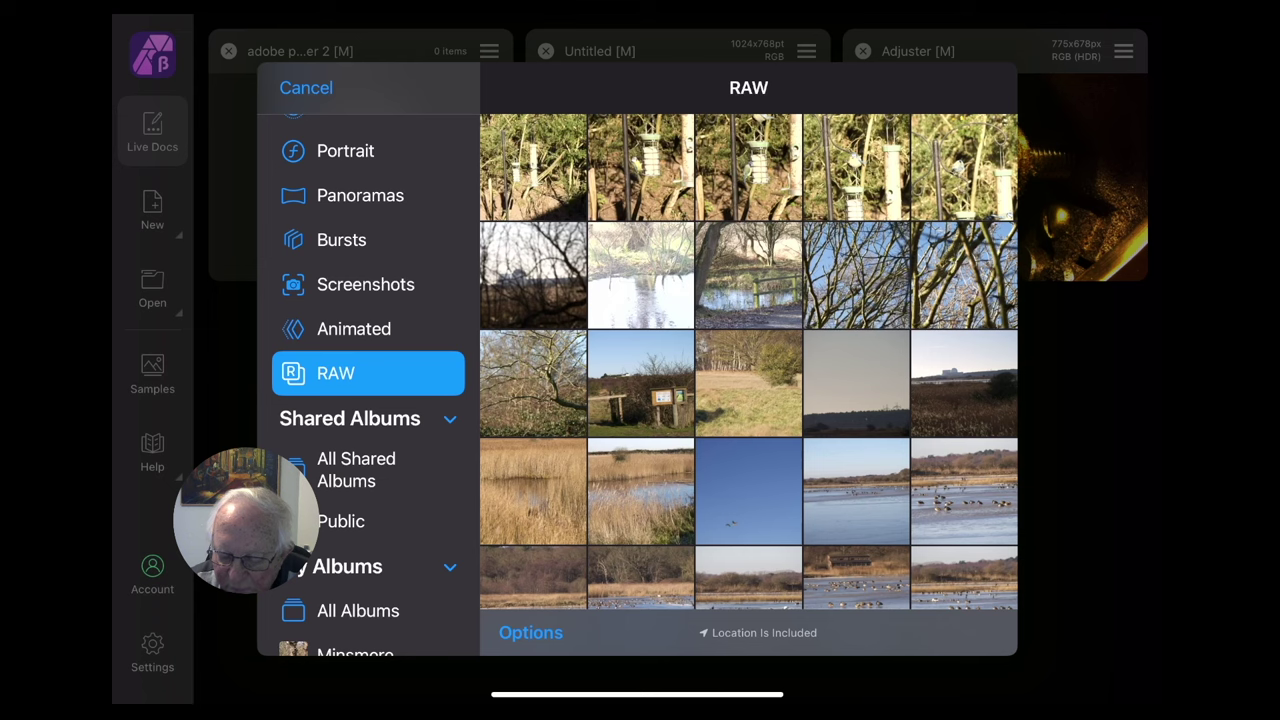
key("Escape")
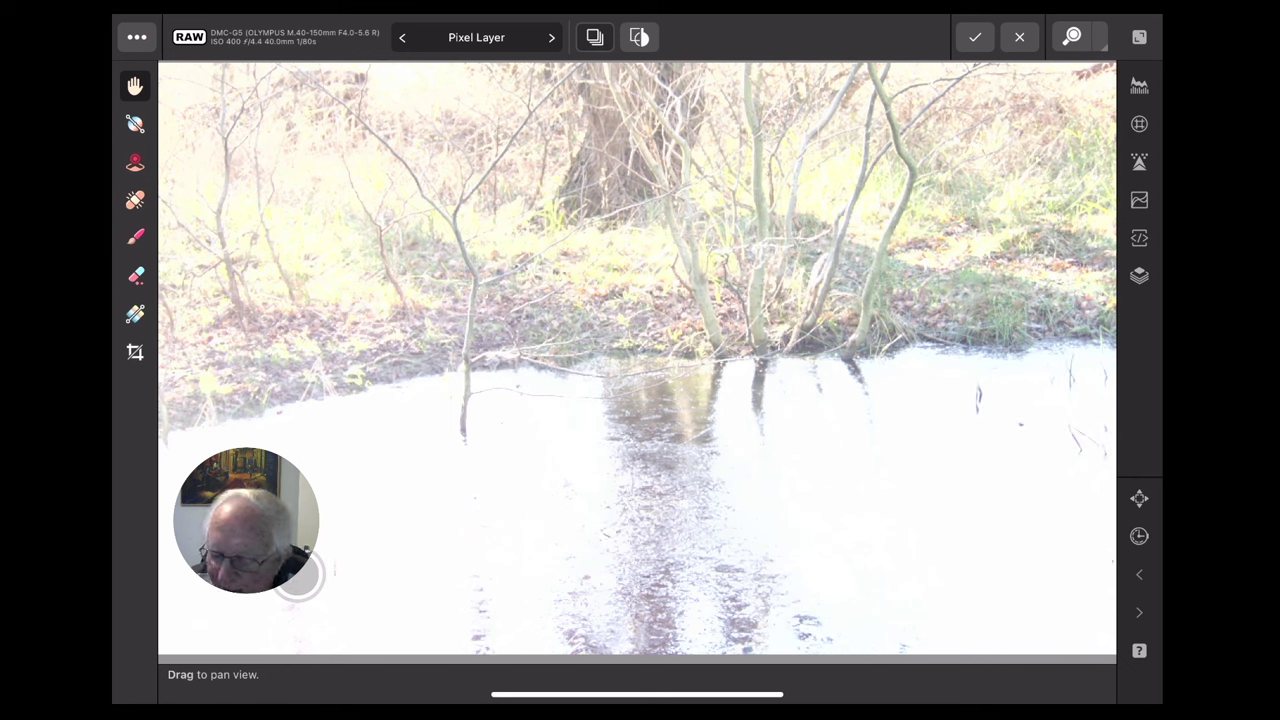
- In Basics, set Exposure -3.01, raise Black Point, Contrast -11% and Clarity 15%
left_click(1139, 85)
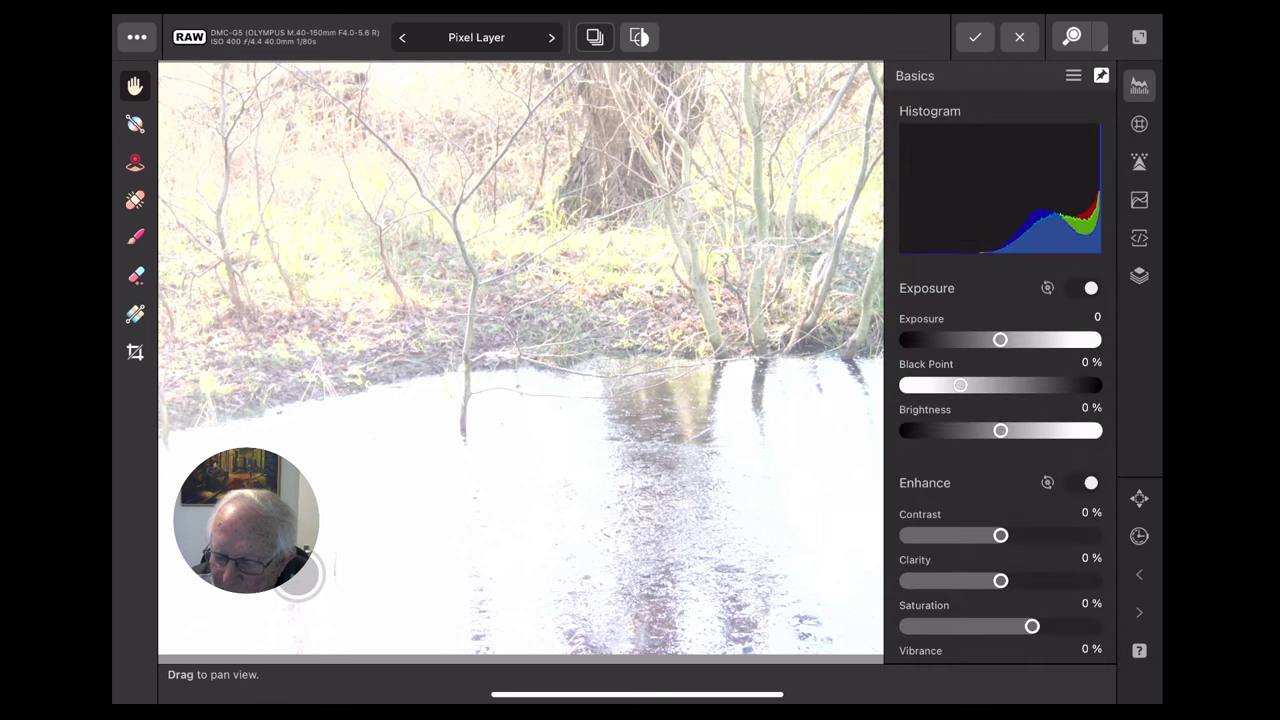
left_click_drag(1000, 340, 943, 340)
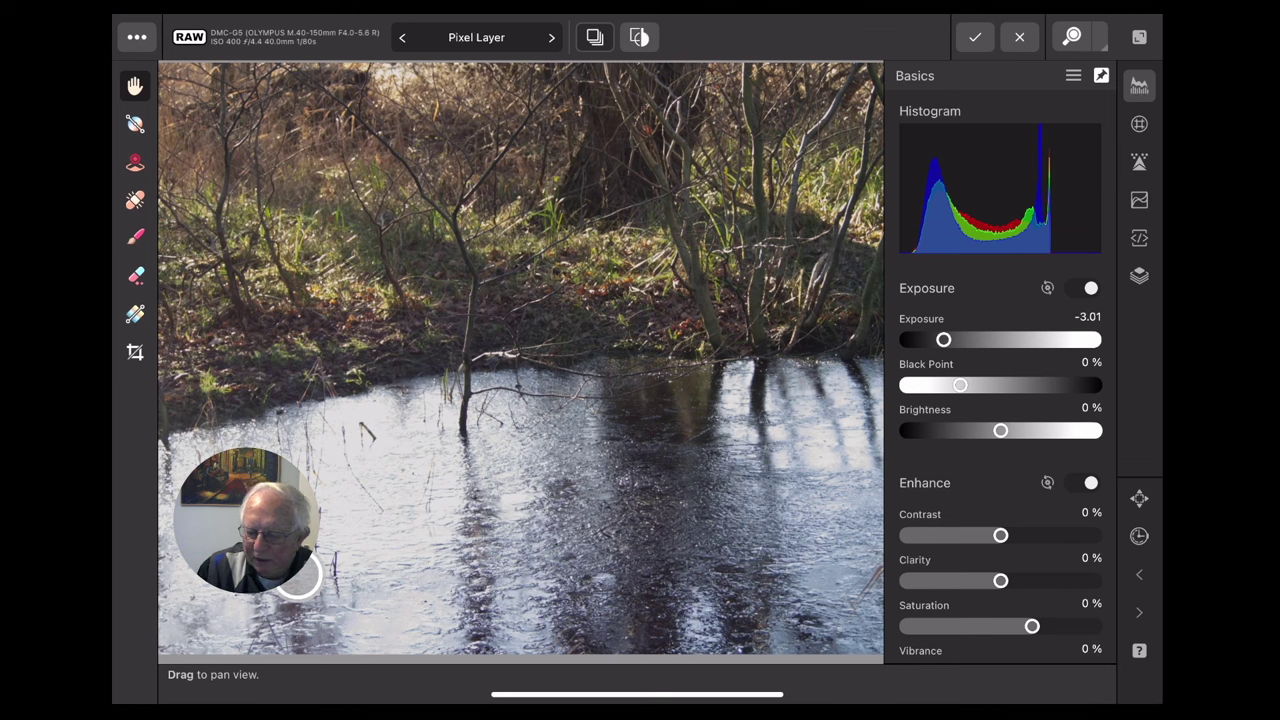
left_click_drag(960, 385, 991, 385)
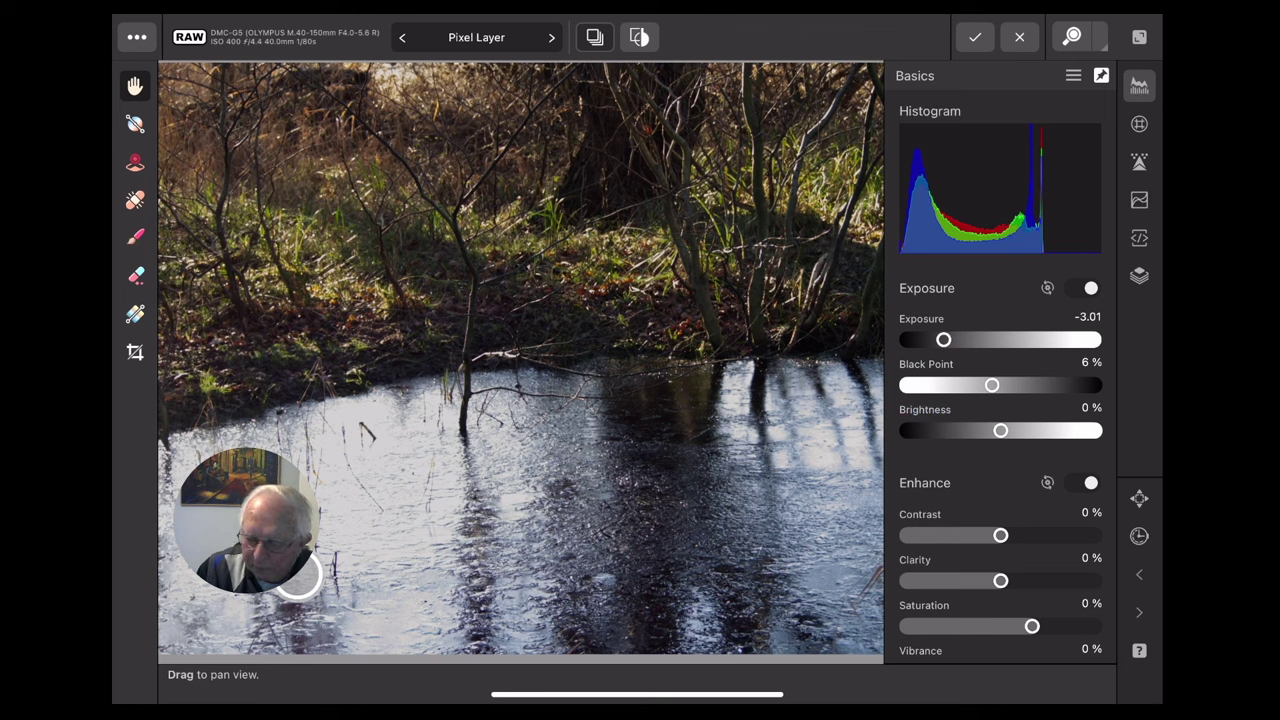
mouse_move(1000, 430)
left_mouse_down()
mouse_move(1020, 430)
mouse_move(1000, 430)
left_mouse_up()
mouse_move(1000, 535)
left_mouse_down()
mouse_move(1014, 535)
mouse_move(977, 537)
mouse_move(1017, 535)
left_mouse_up()
left_click_drag(1000, 580, 1012, 341)
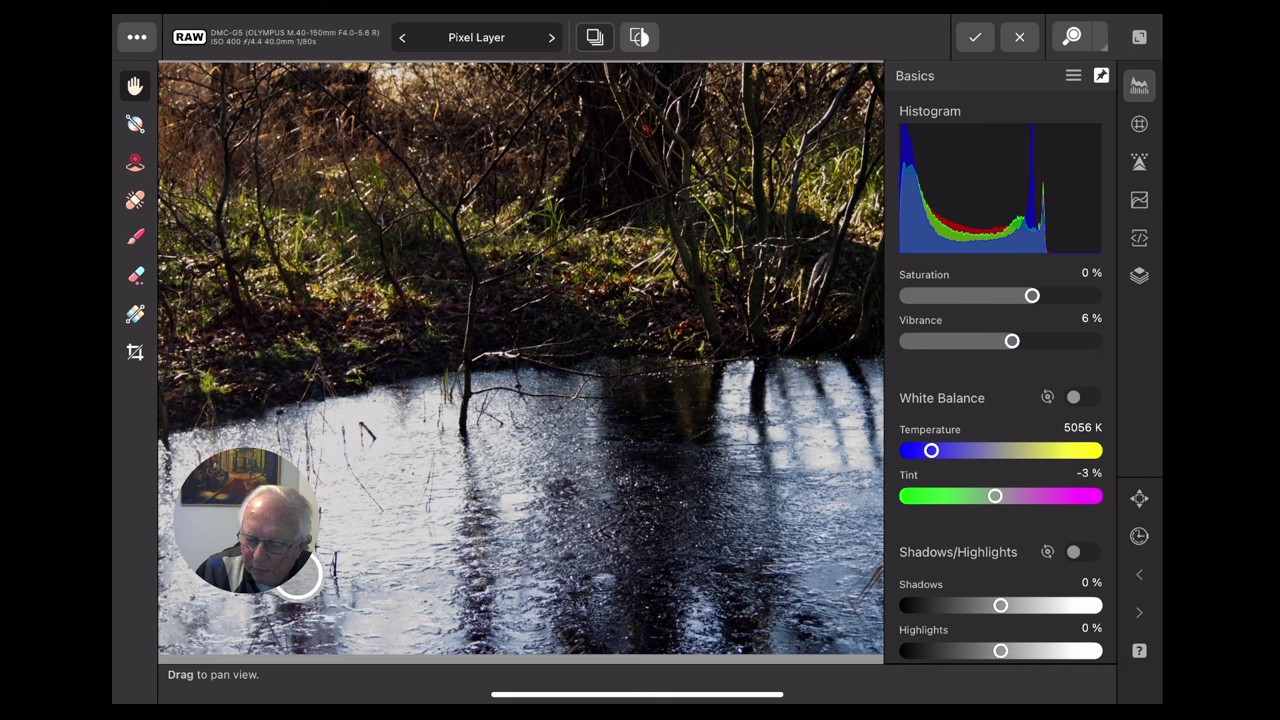
- Enable white balance and set Temperature 5000 K and Tint -12%
mouse_move(931, 451)
left_mouse_down()
mouse_move(914, 451)
mouse_move(928, 451)
left_mouse_up()
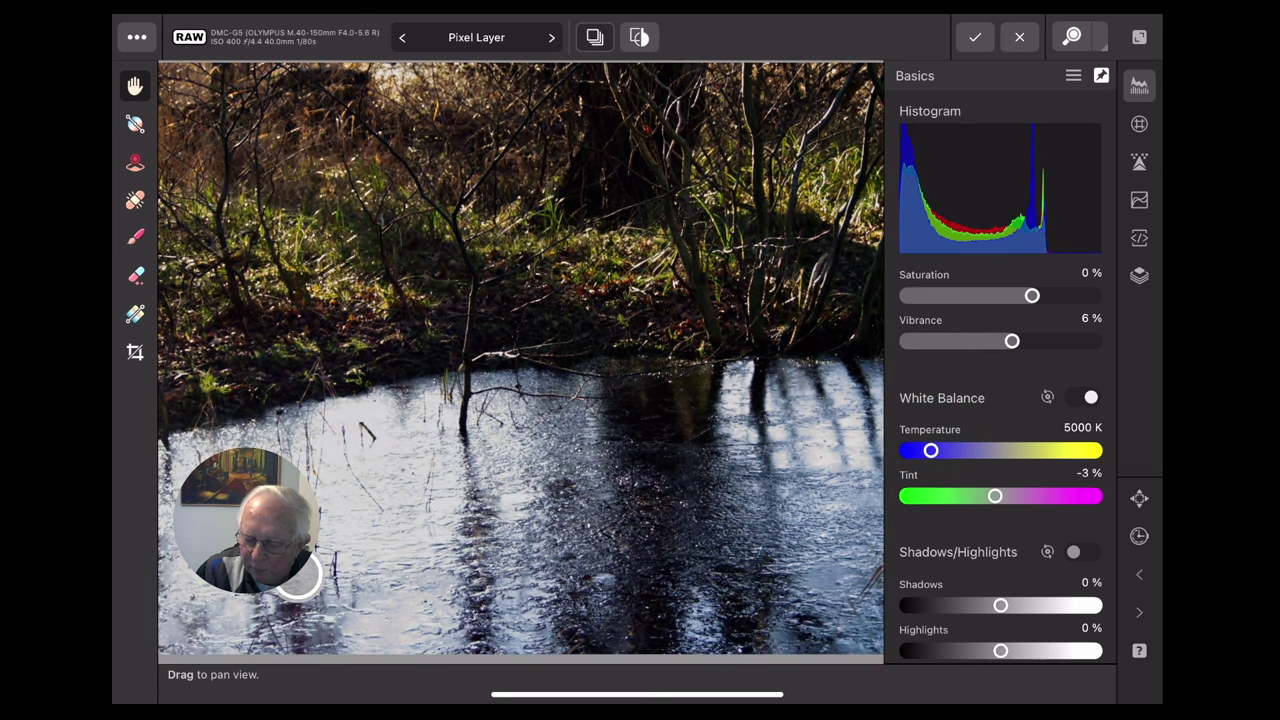
mouse_move(995, 496)
left_mouse_down()
mouse_move(956, 496)
mouse_move(977, 496)
left_mouse_up()
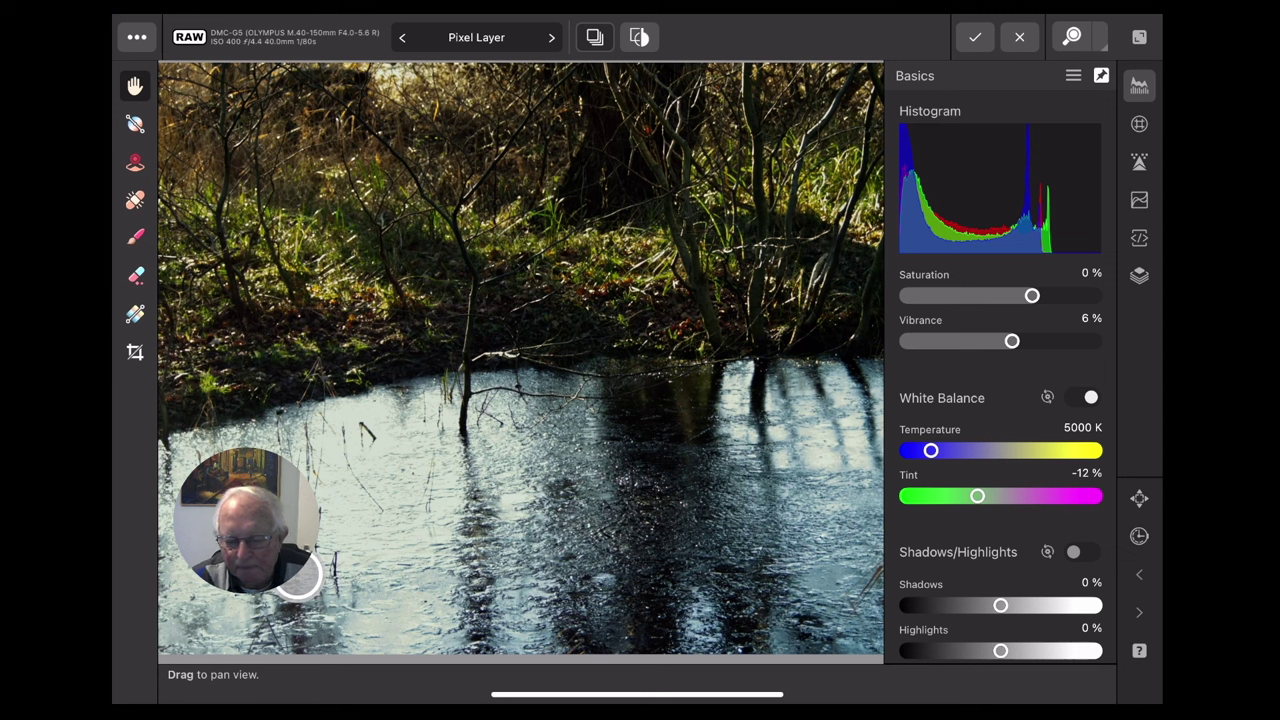
left_click(190, 42)
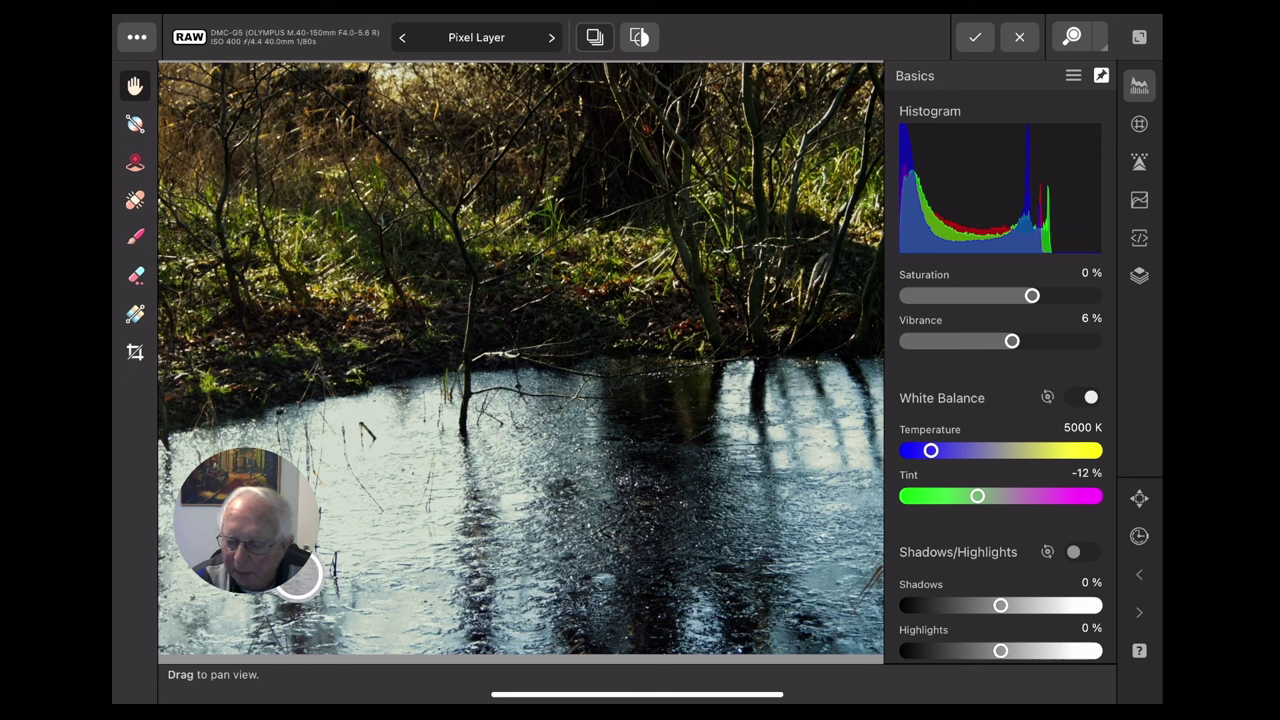
left_click_drag(905, 40, 940, 40)
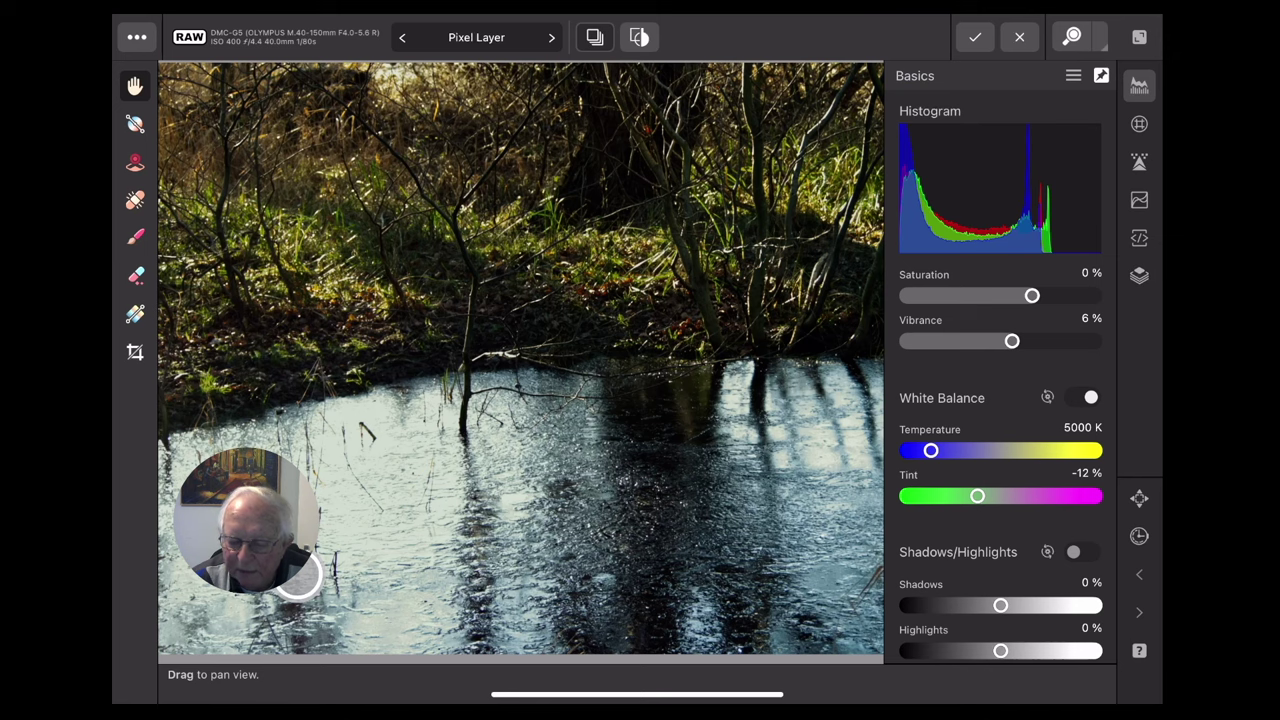
- Commit the darkened, cooler RAW develop of the pond photo as an editable image
left_click(975, 37)
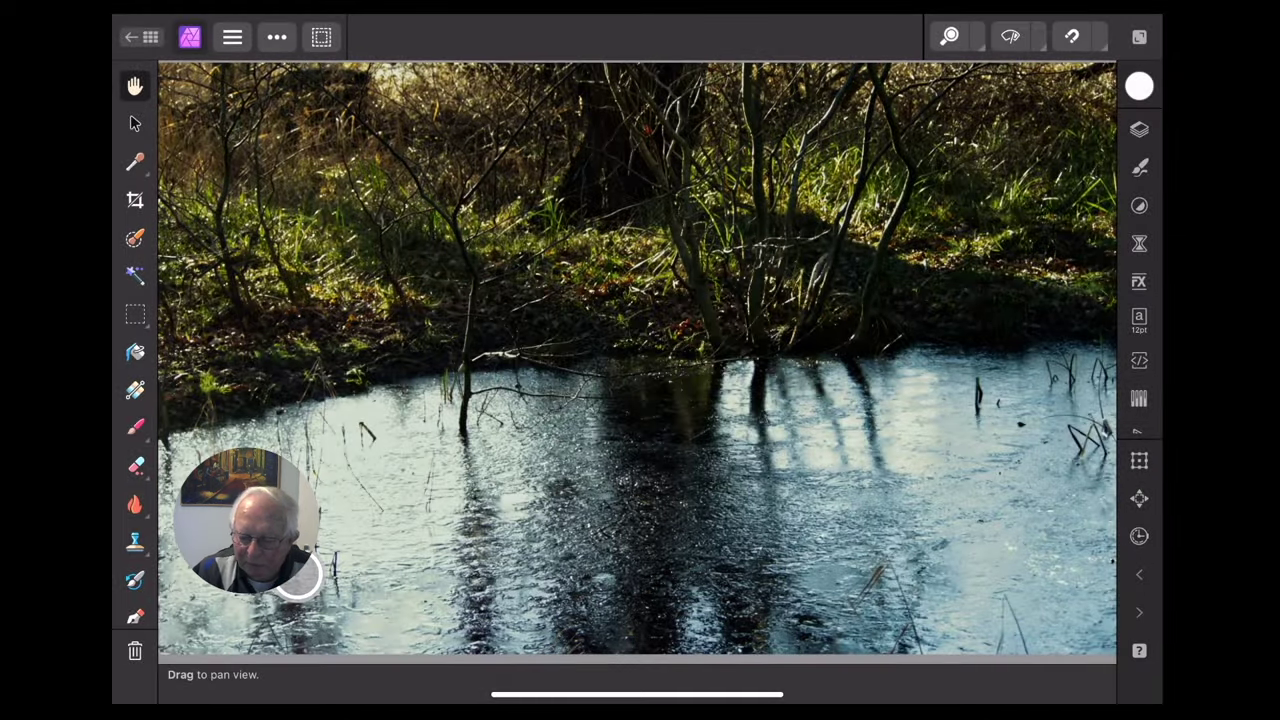
scroll(685, 357, "down", 5)
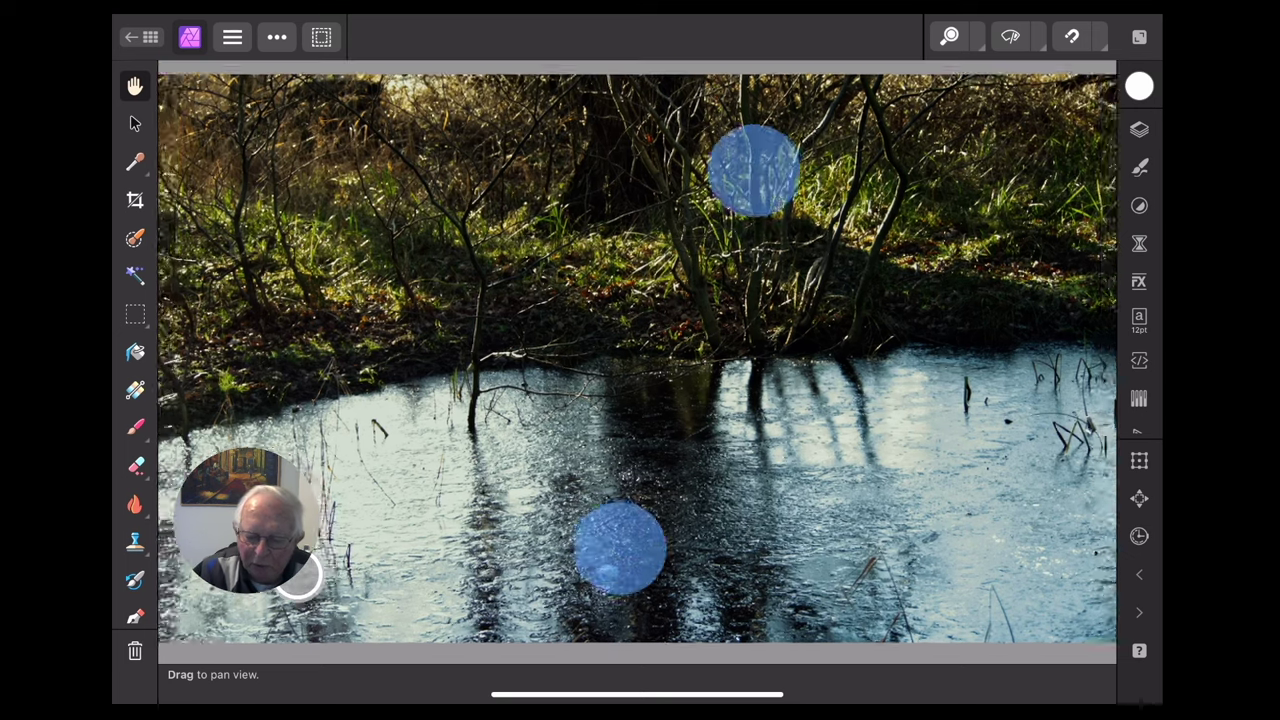